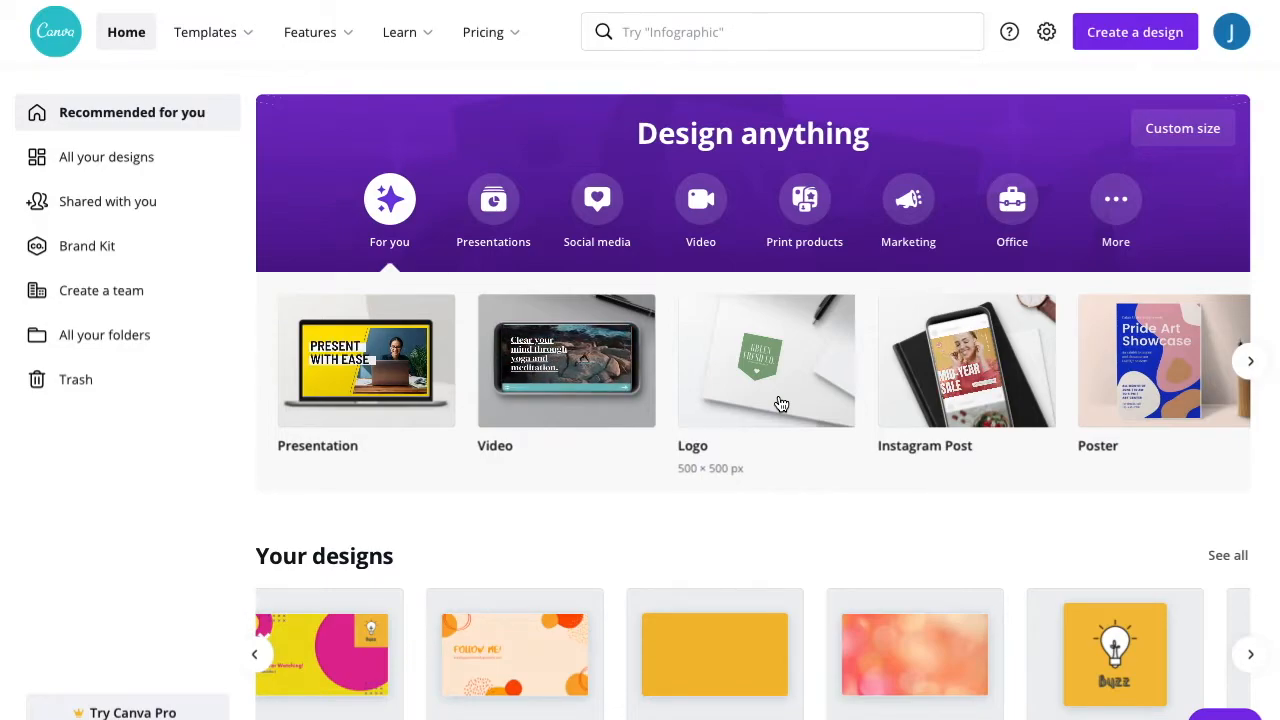
Search the home page for "logo", look through the suggested logo types, and clear the search.
click(792, 40)
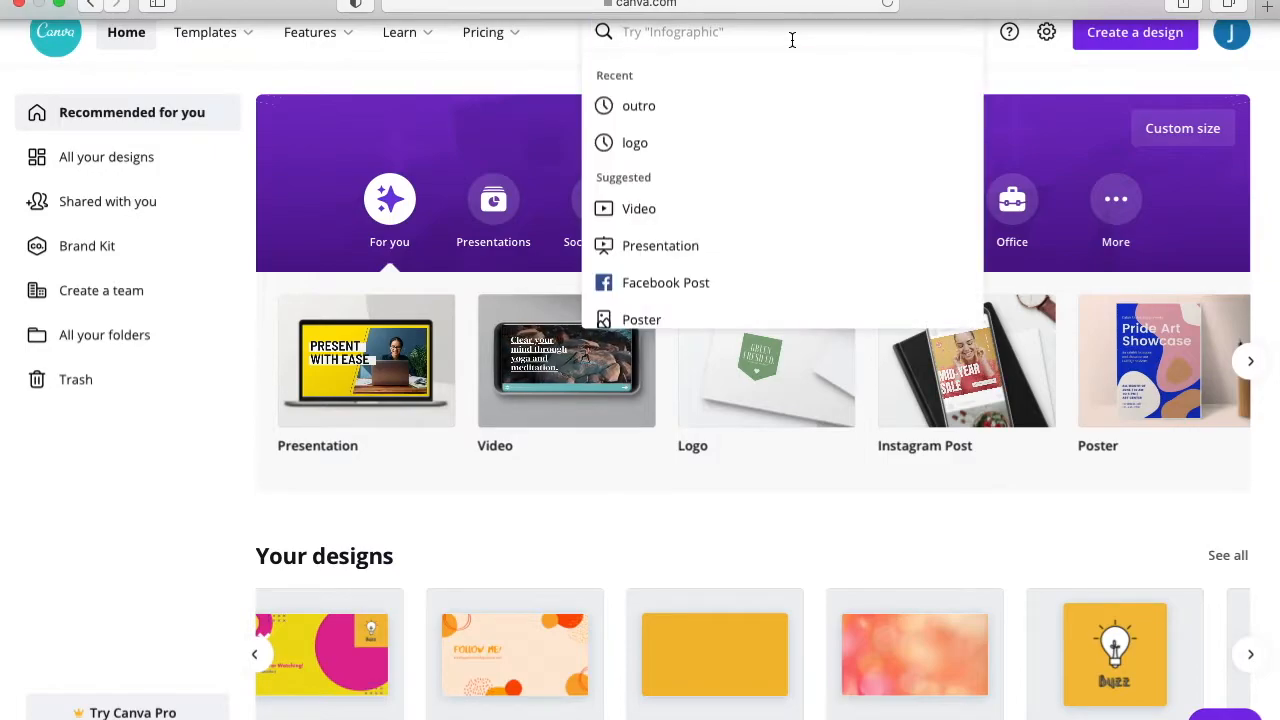
text(logo)
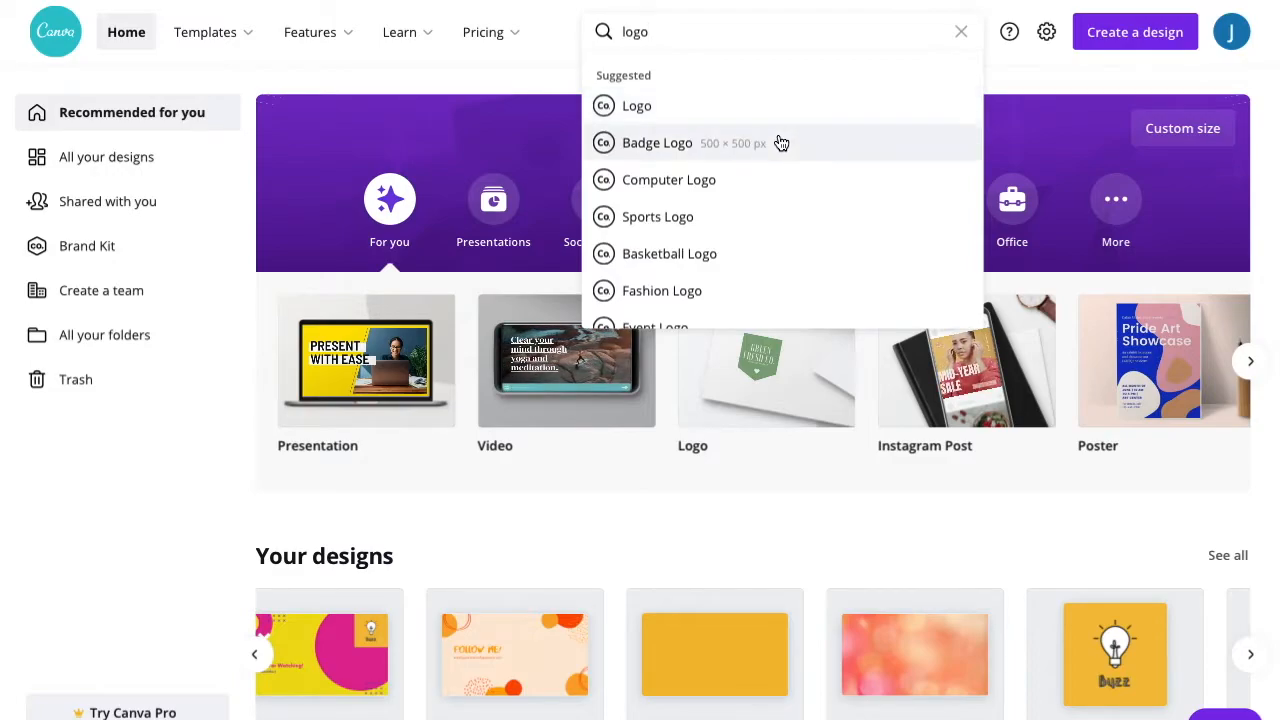
scroll(684, 249, down, 2)
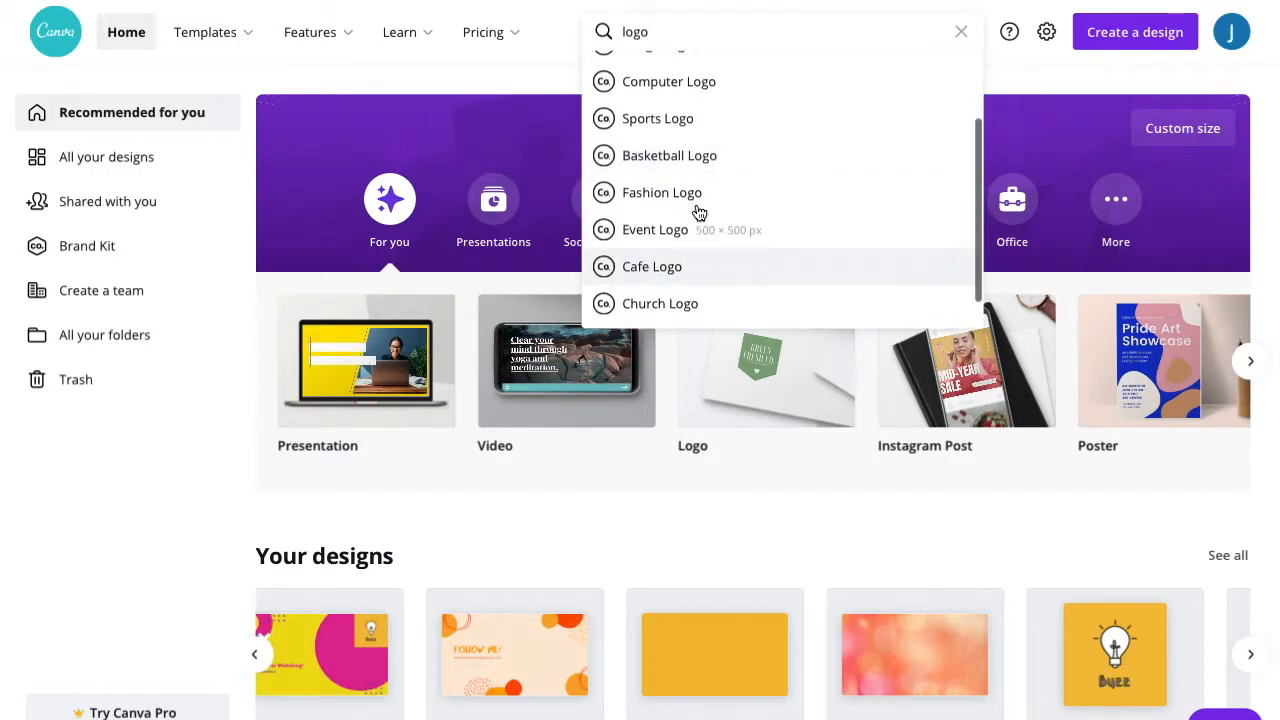
scroll(699, 213, up, 2)
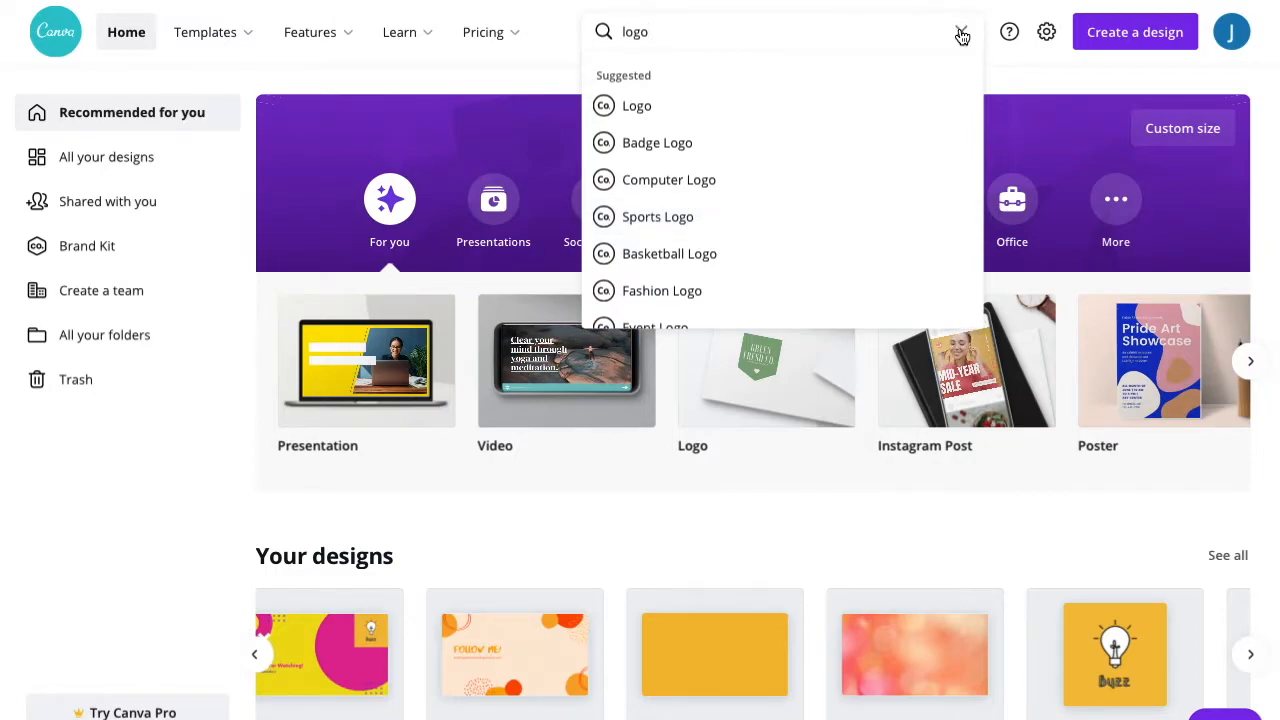
click(963, 33)
click(1016, 85)
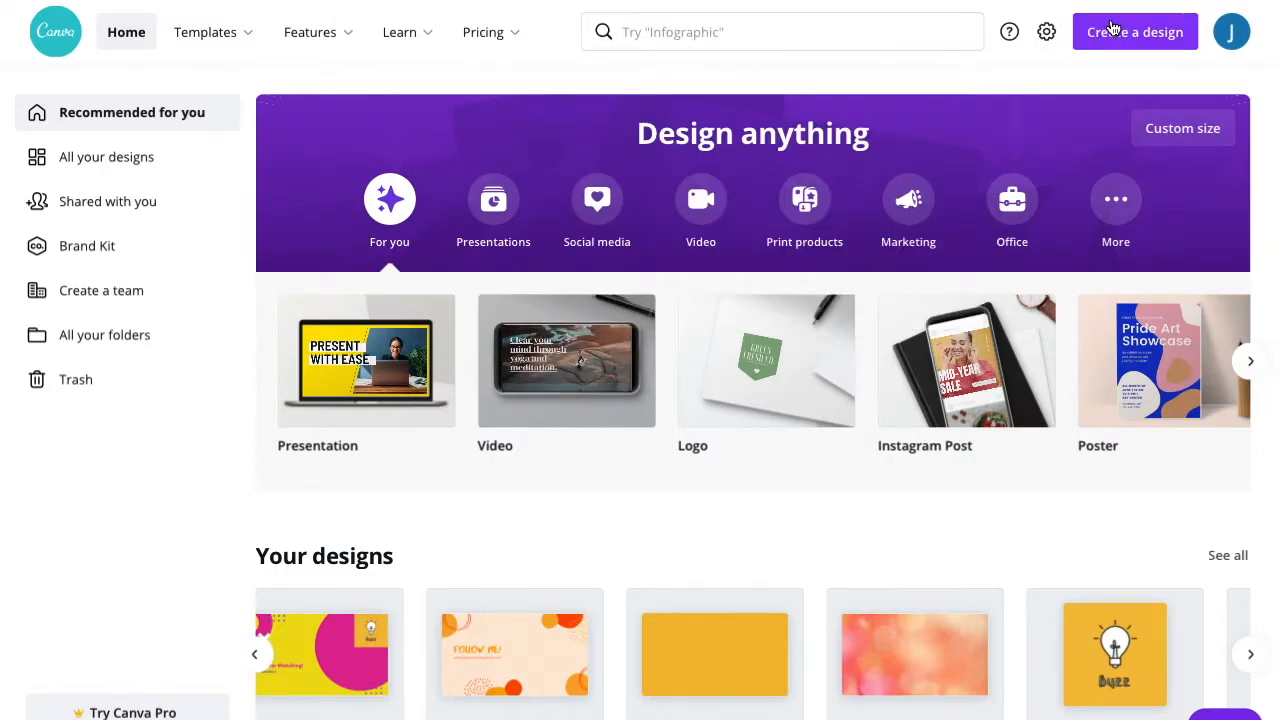
Create a new blank Logo design at 500 × 500 px.
click(1112, 28)
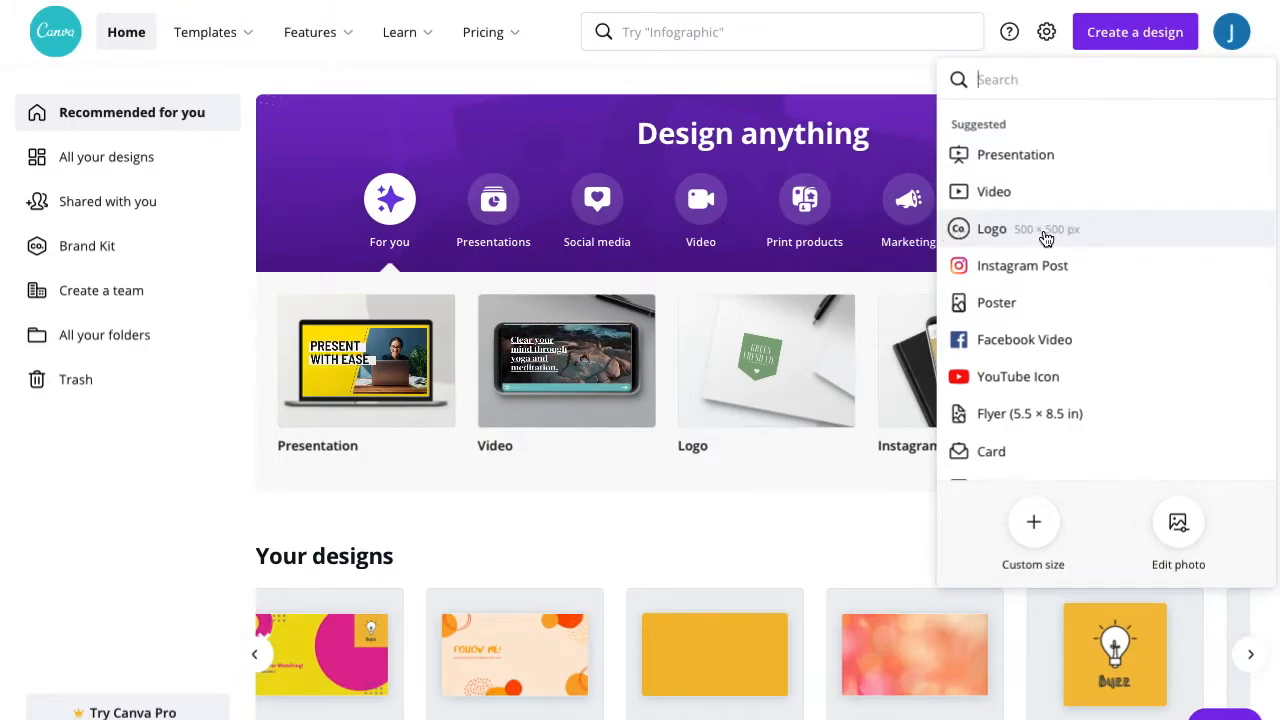
click(1043, 229)
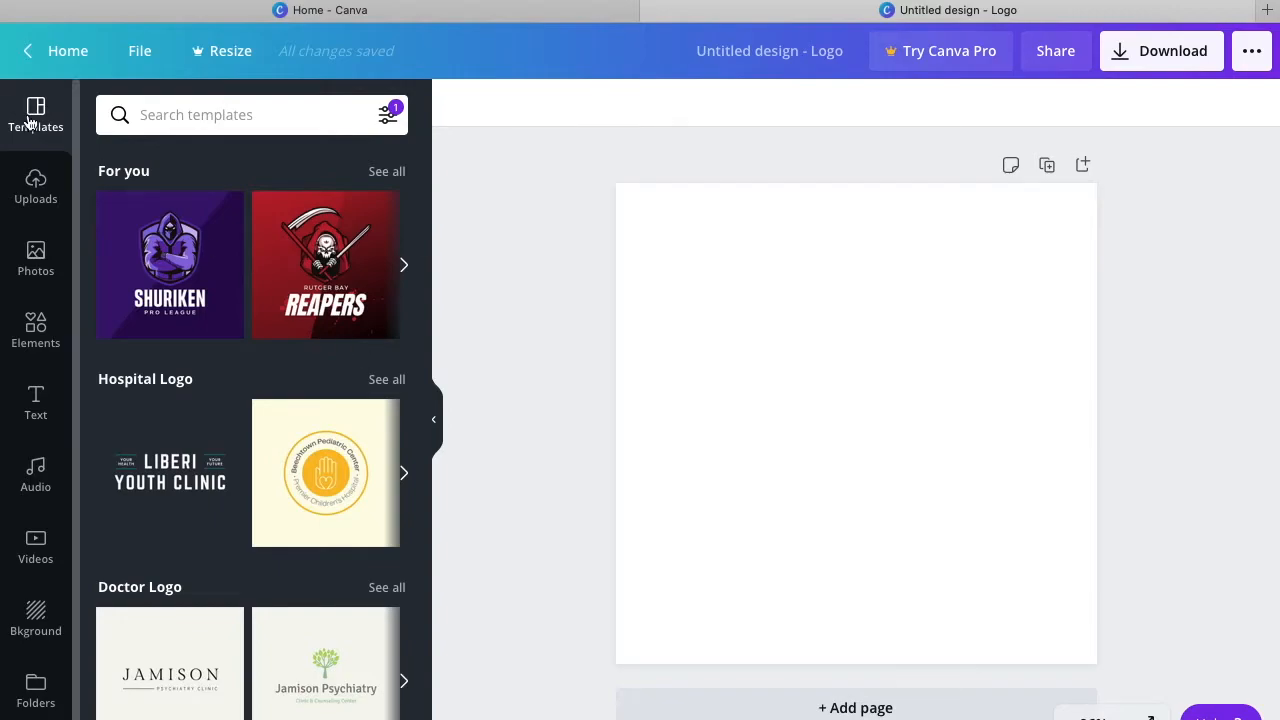
mouse_move(305, 285)
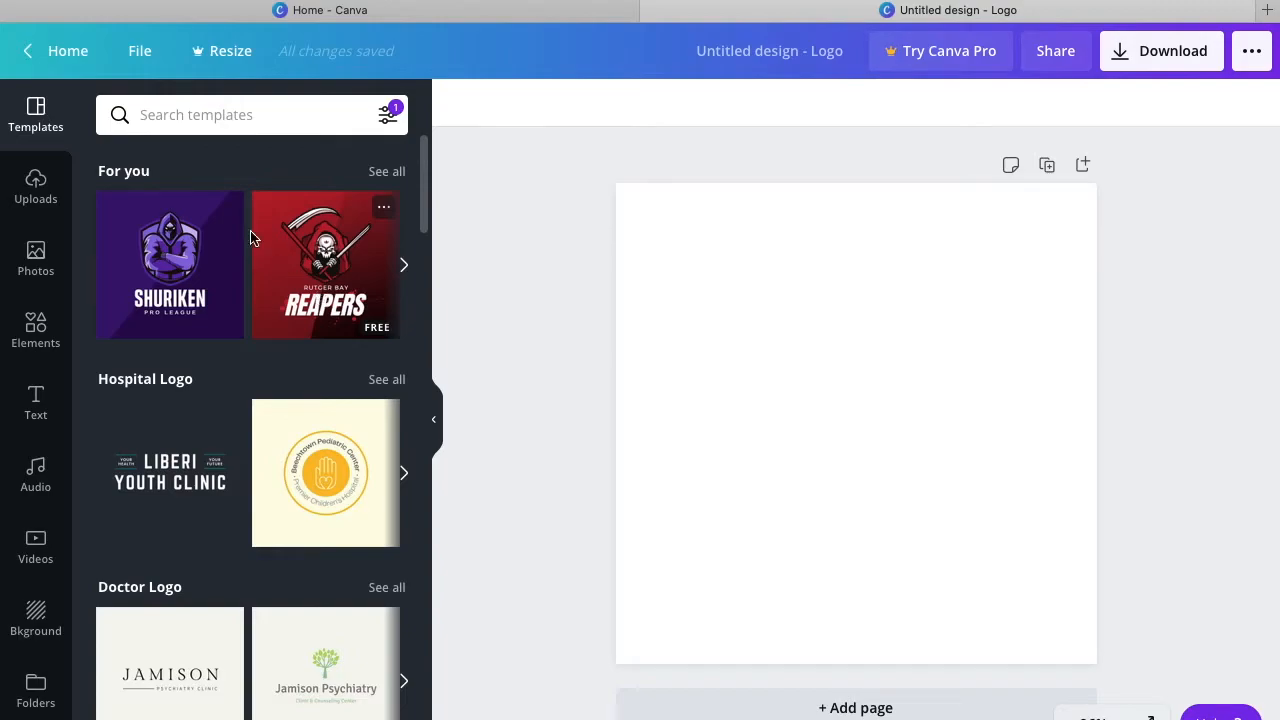
Look through the uploaded videos and audio, and return to the uploaded images.
click(40, 182)
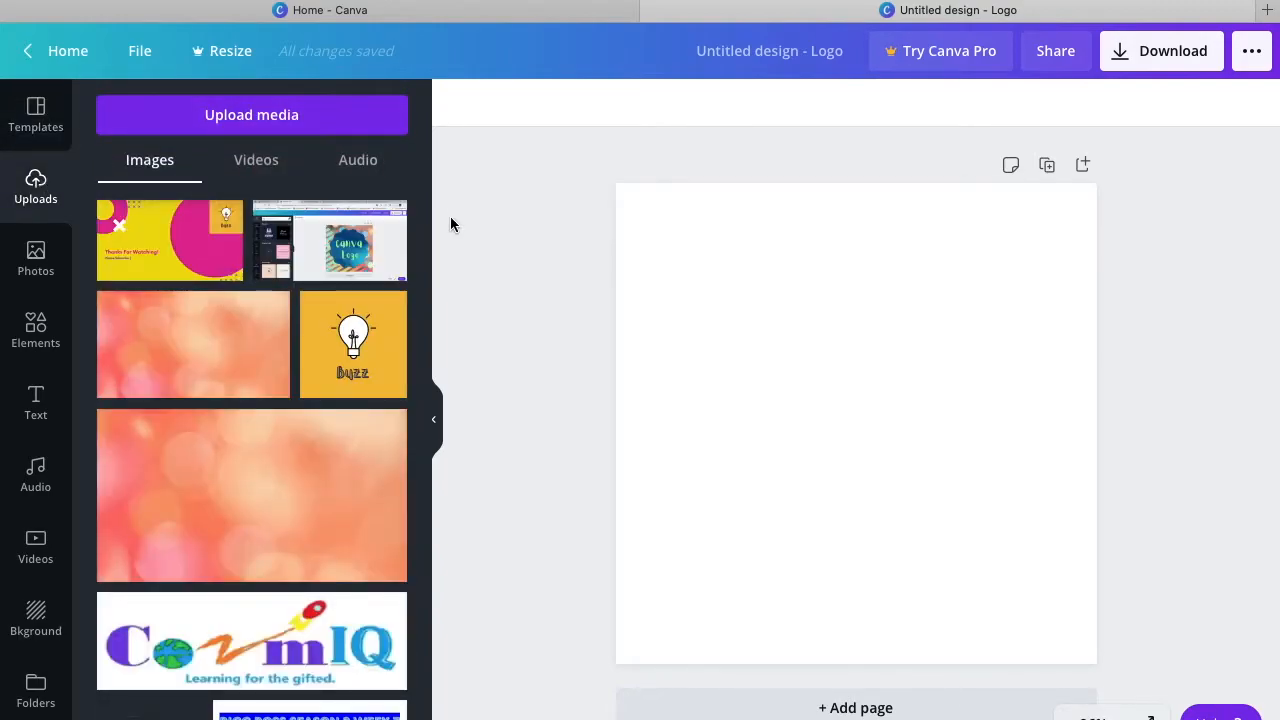
click(276, 168)
click(366, 155)
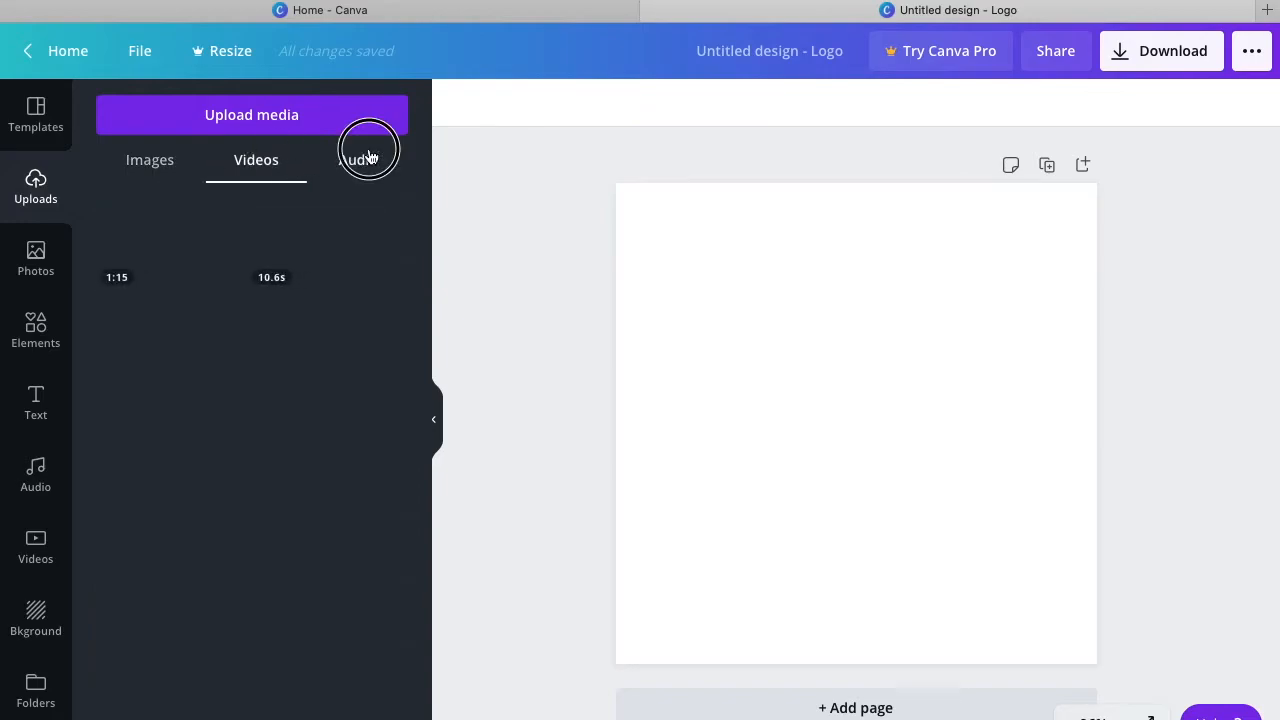
click(163, 172)
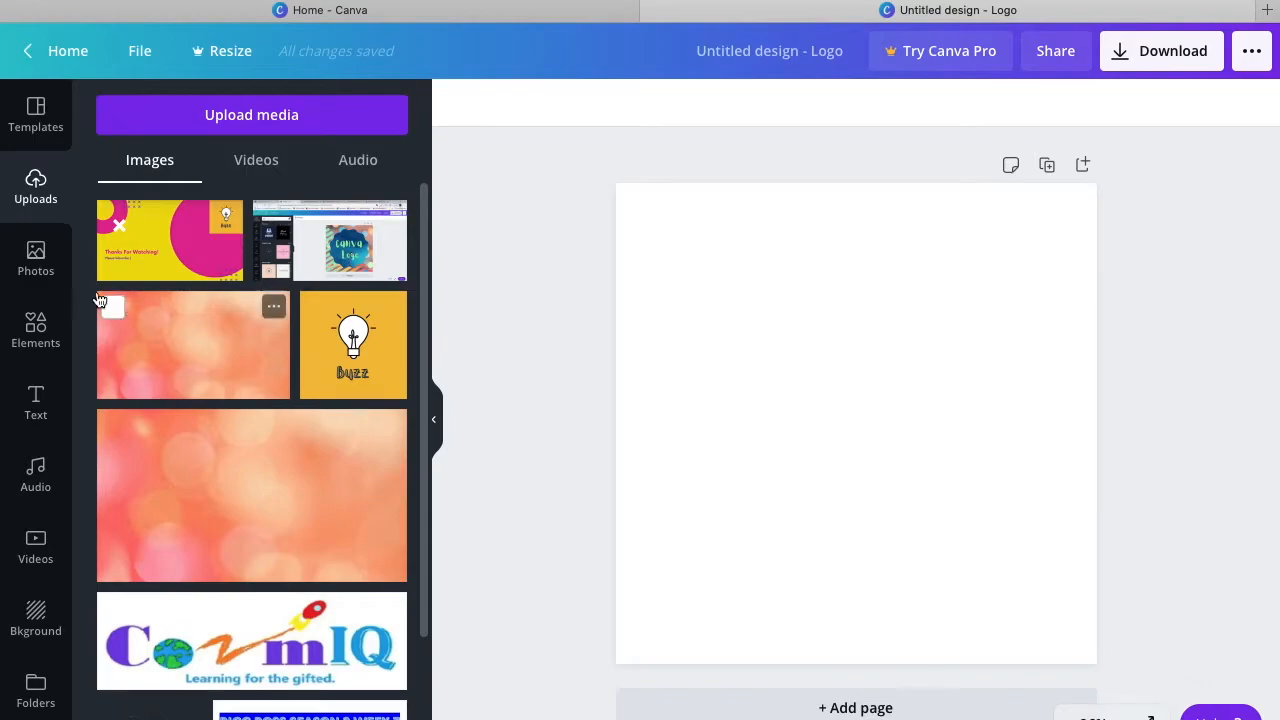
Search the photo library for "flower".
click(36, 258)
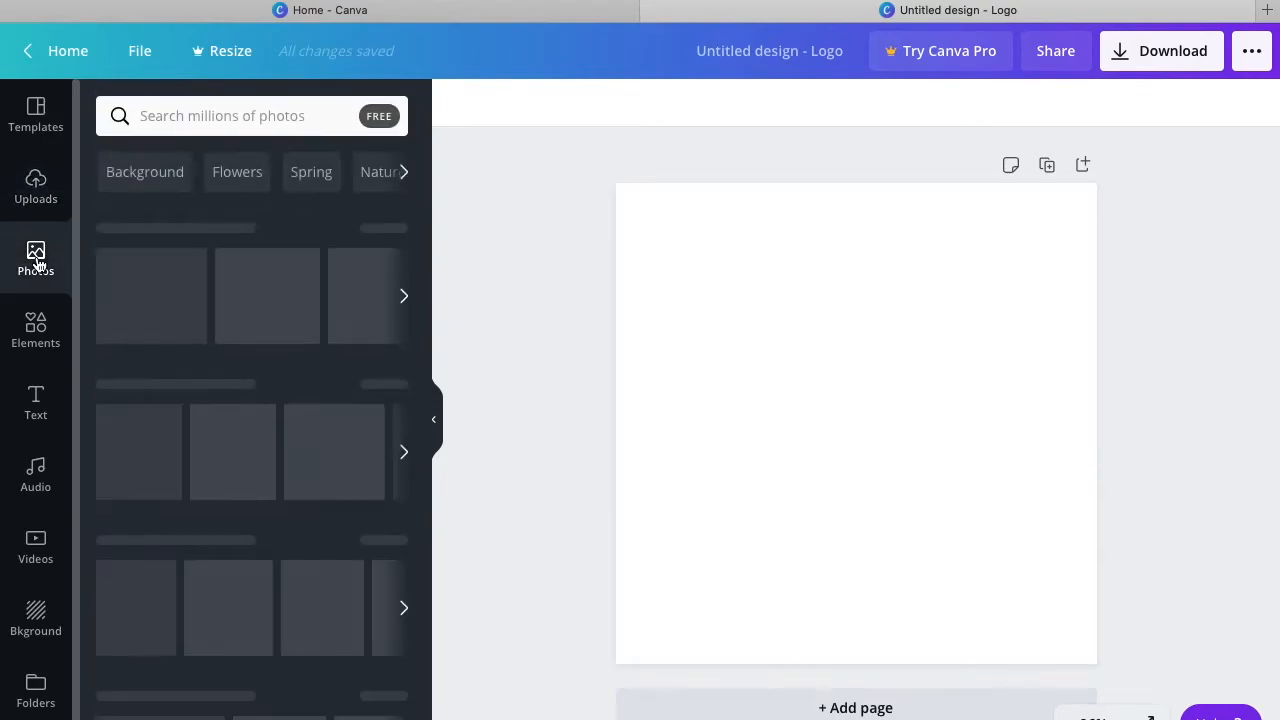
click(290, 115)
text(flower)
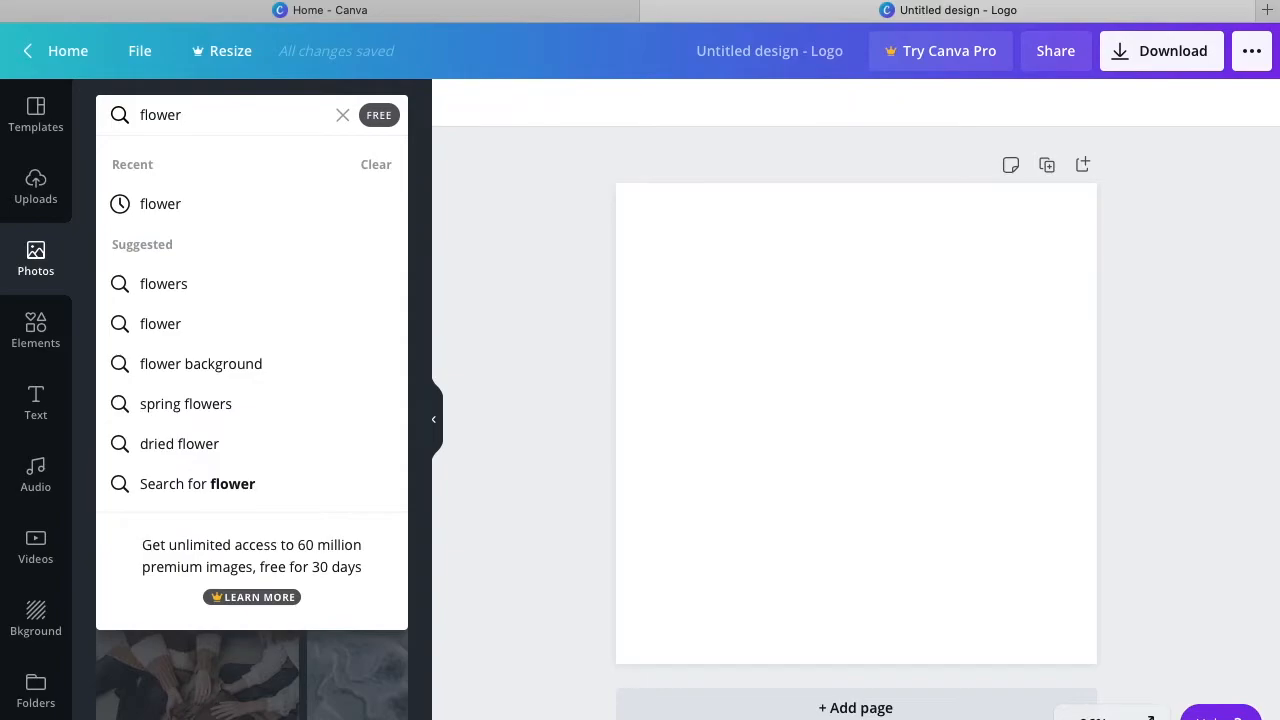
key(Return)
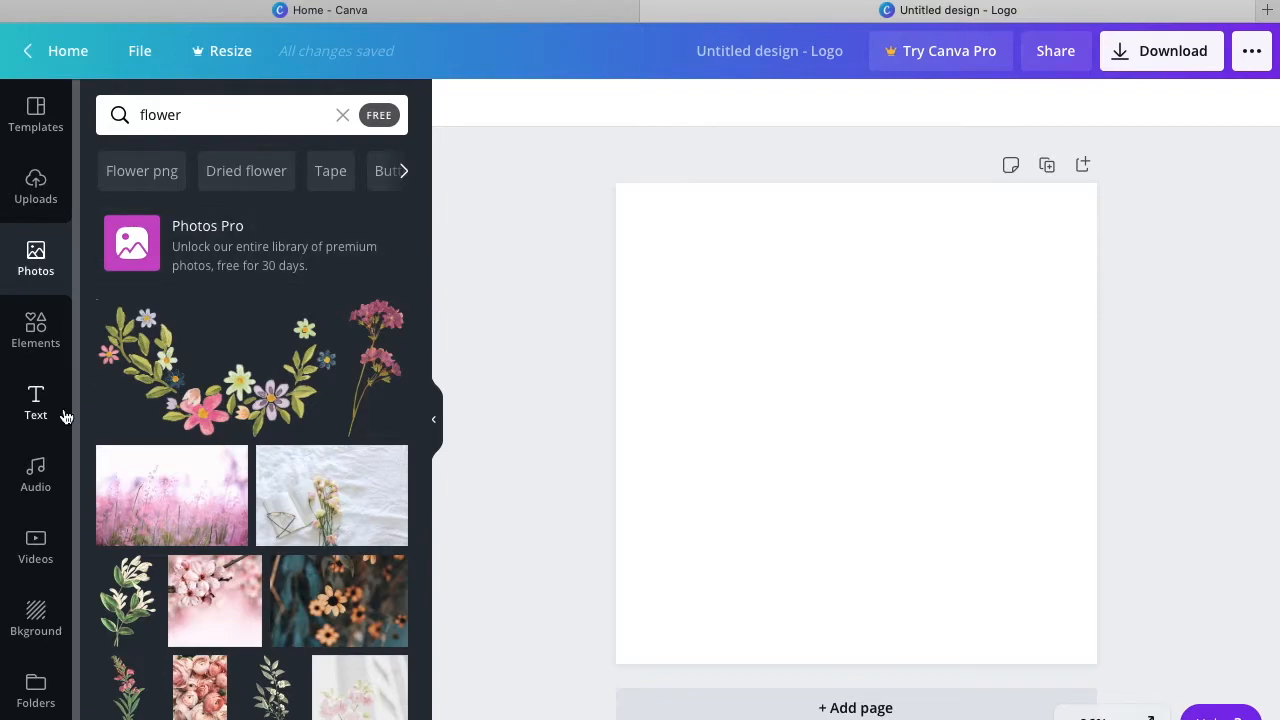
Search the video library for "palm trees" and browse the resulting clips.
click(36, 546)
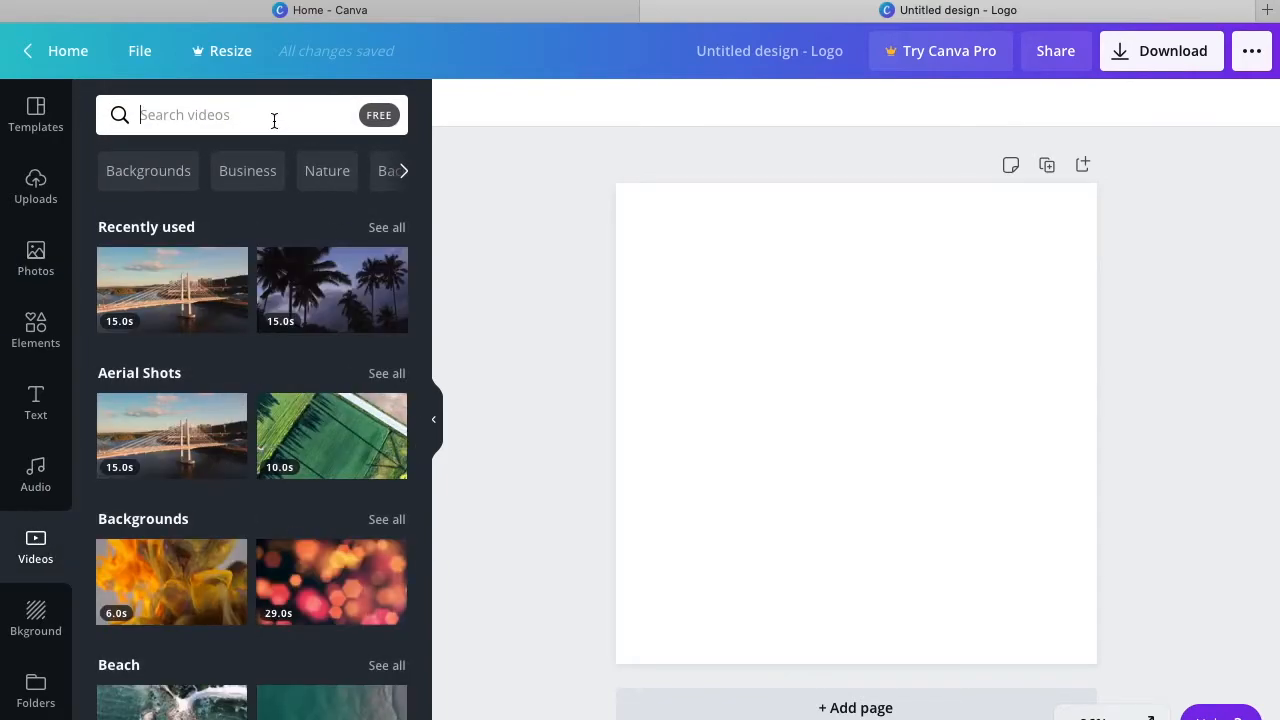
click(274, 117)
text(pa)
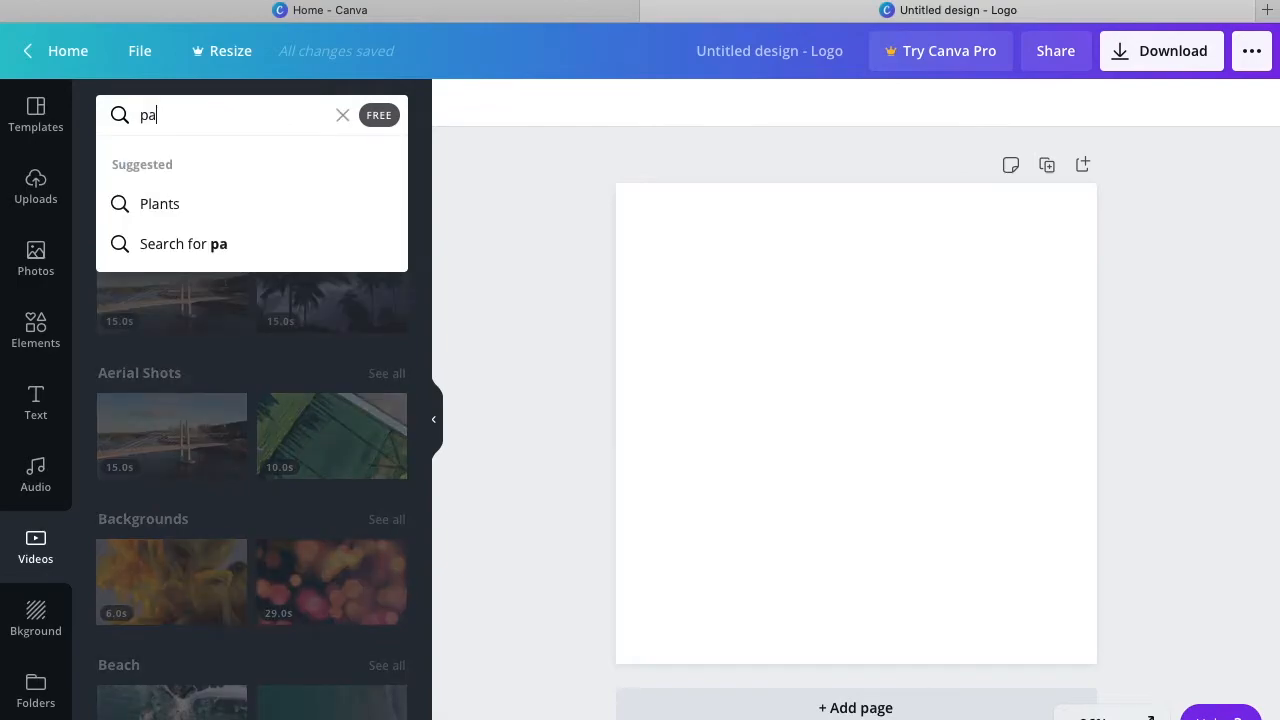
text(lm trees)
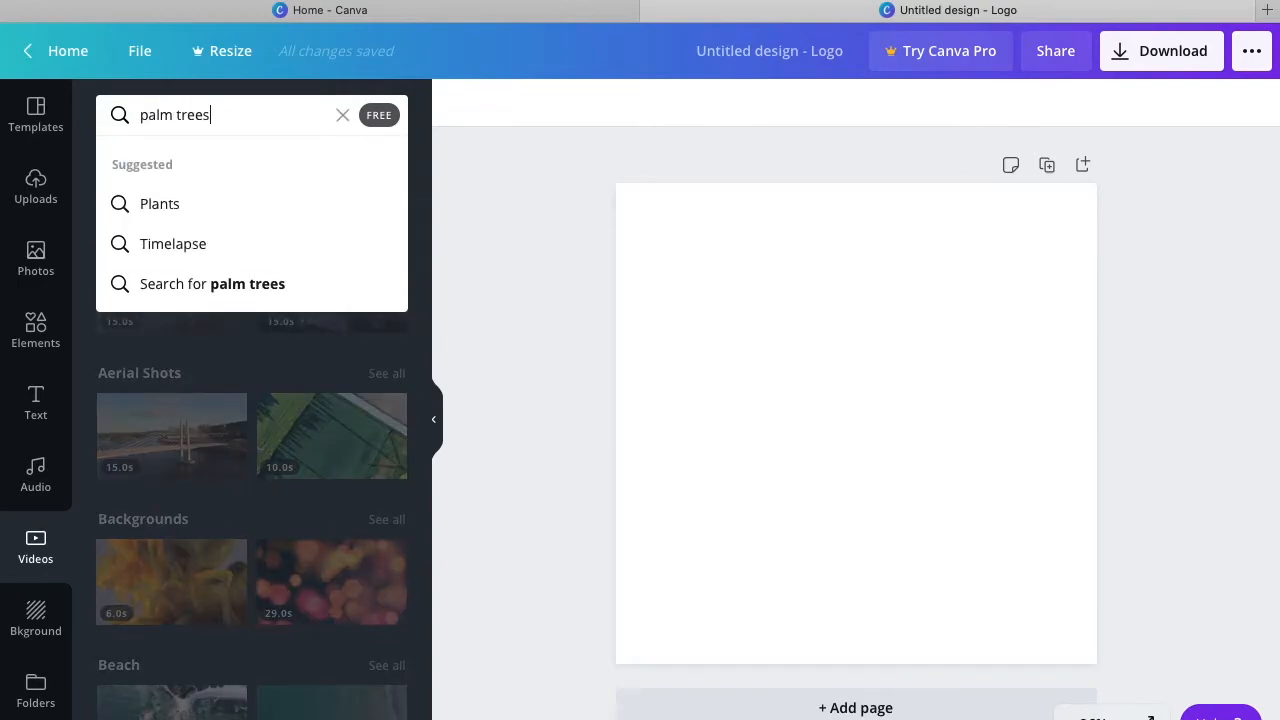
key(Return)
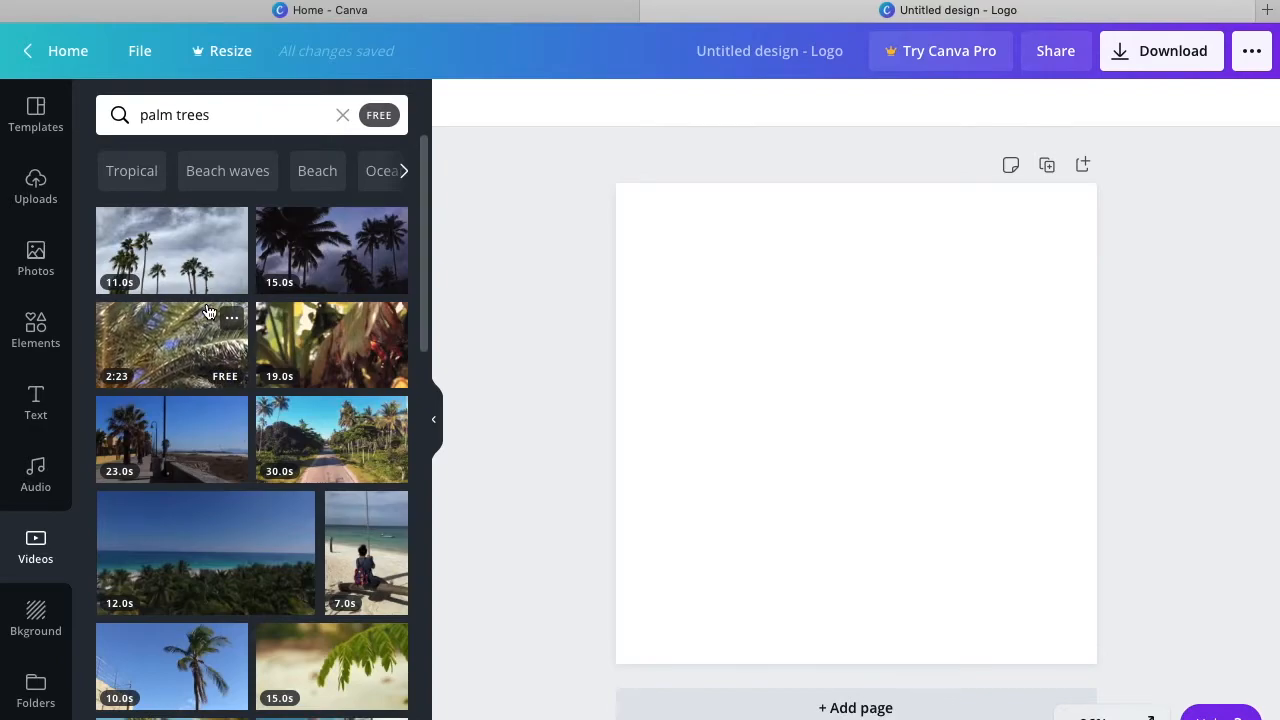
scroll(340, 461, down, 2)
scroll(340, 461, down, 5)
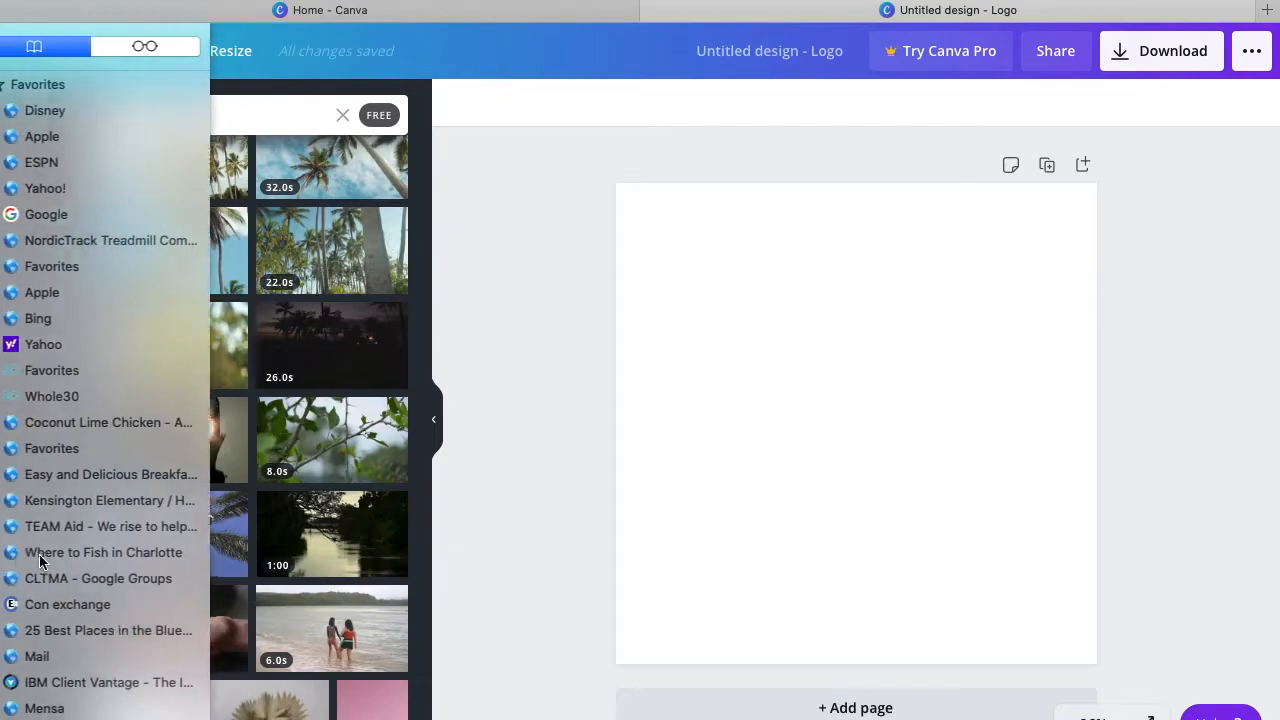
Search the backgrounds for "orange" and browse the results.
click(28, 625)
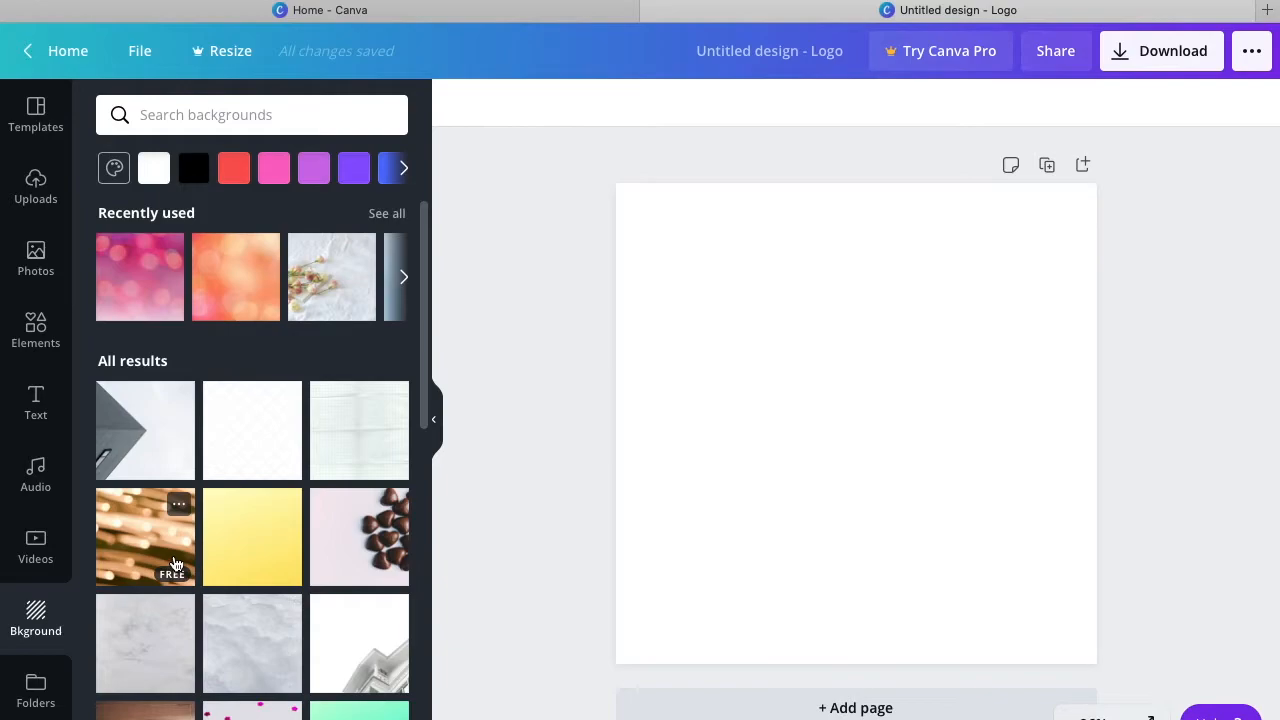
click(191, 124)
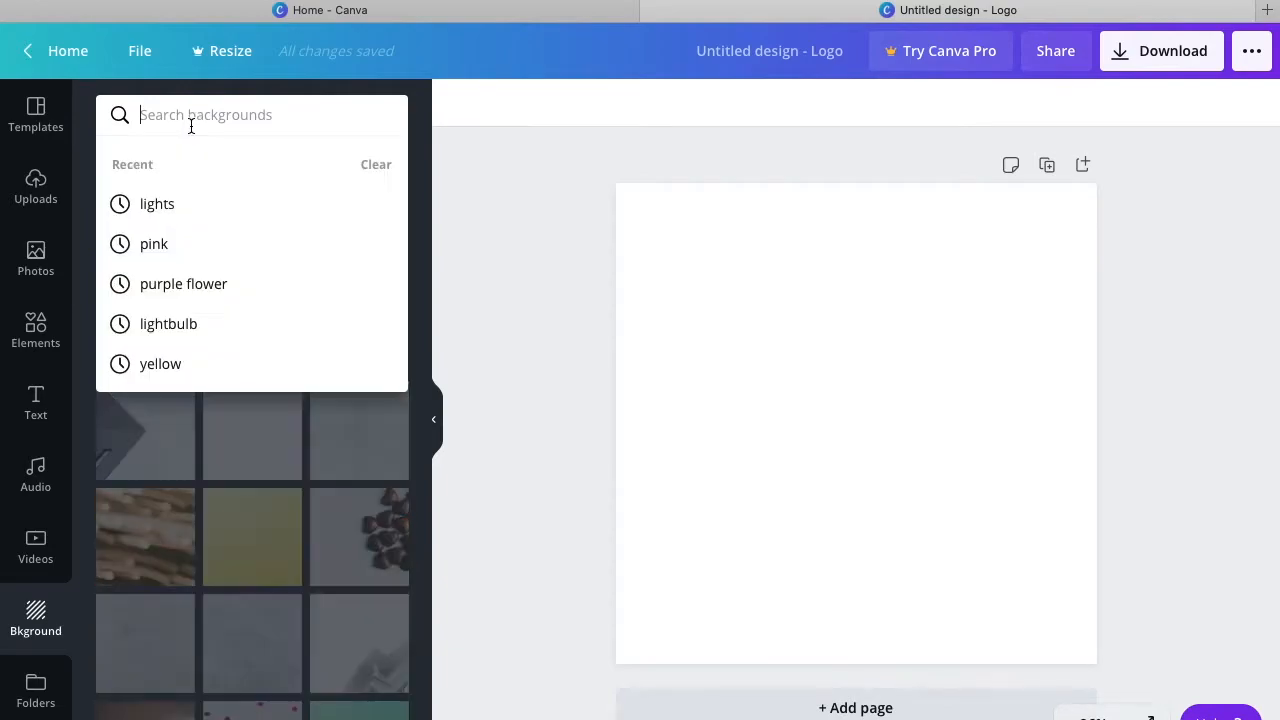
text(orange)
key(Return)
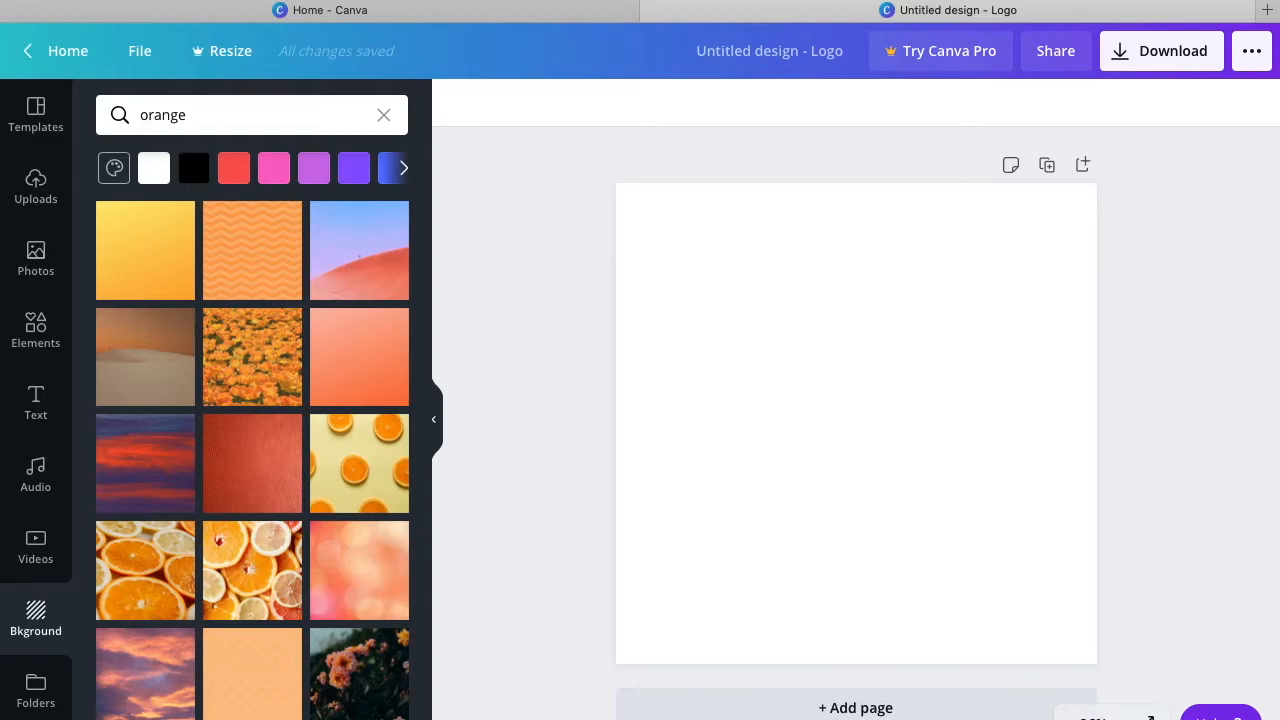
scroll(380, 480, down, 5)
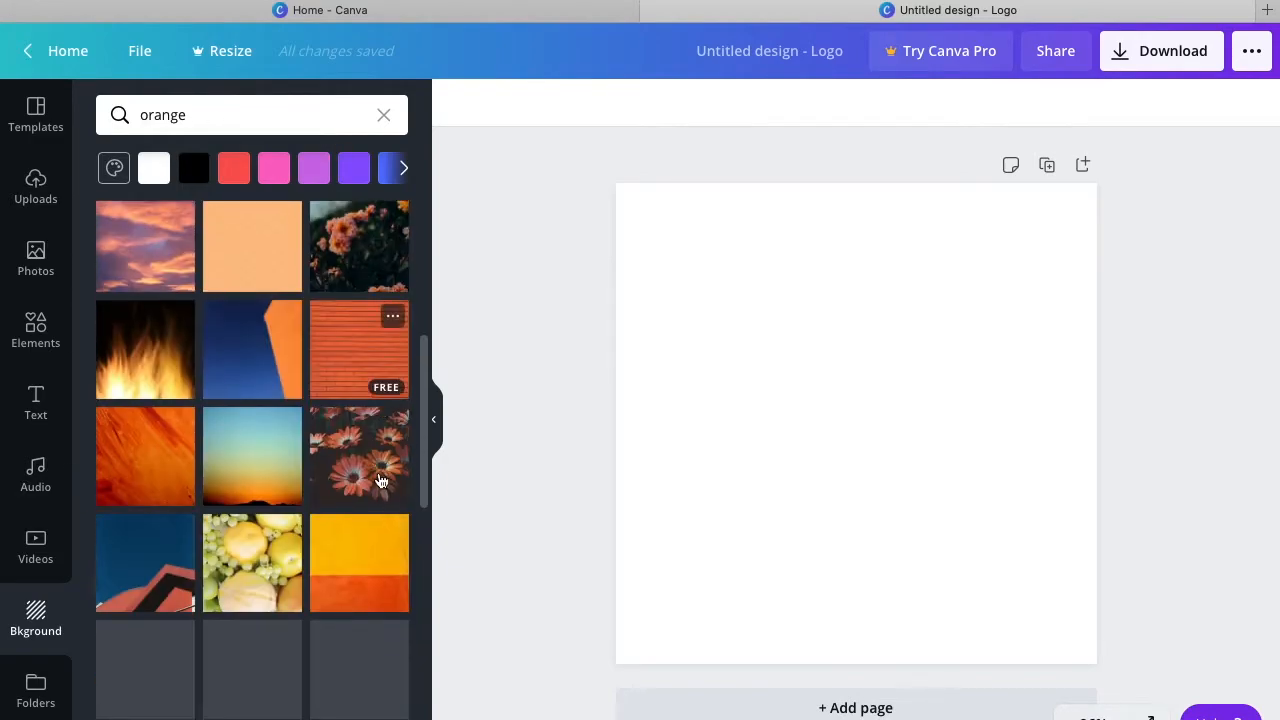
scroll(380, 480, down, 3)
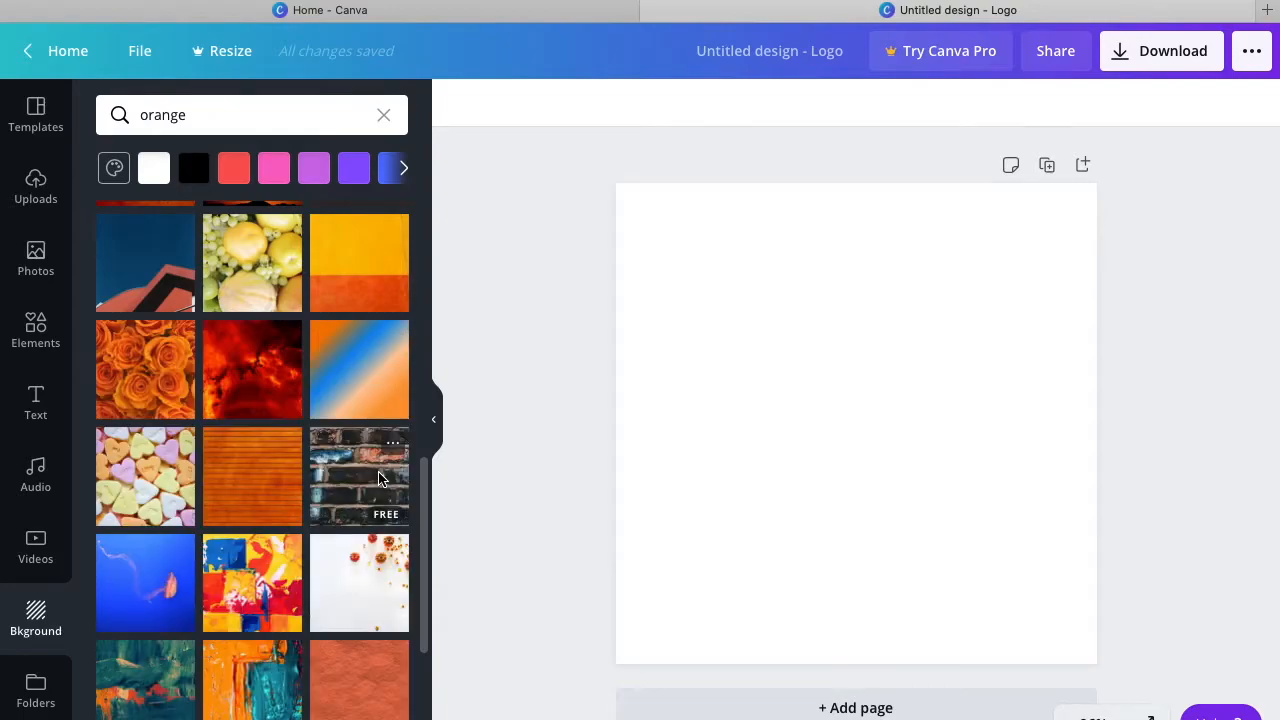
scroll(380, 477, down, 5)
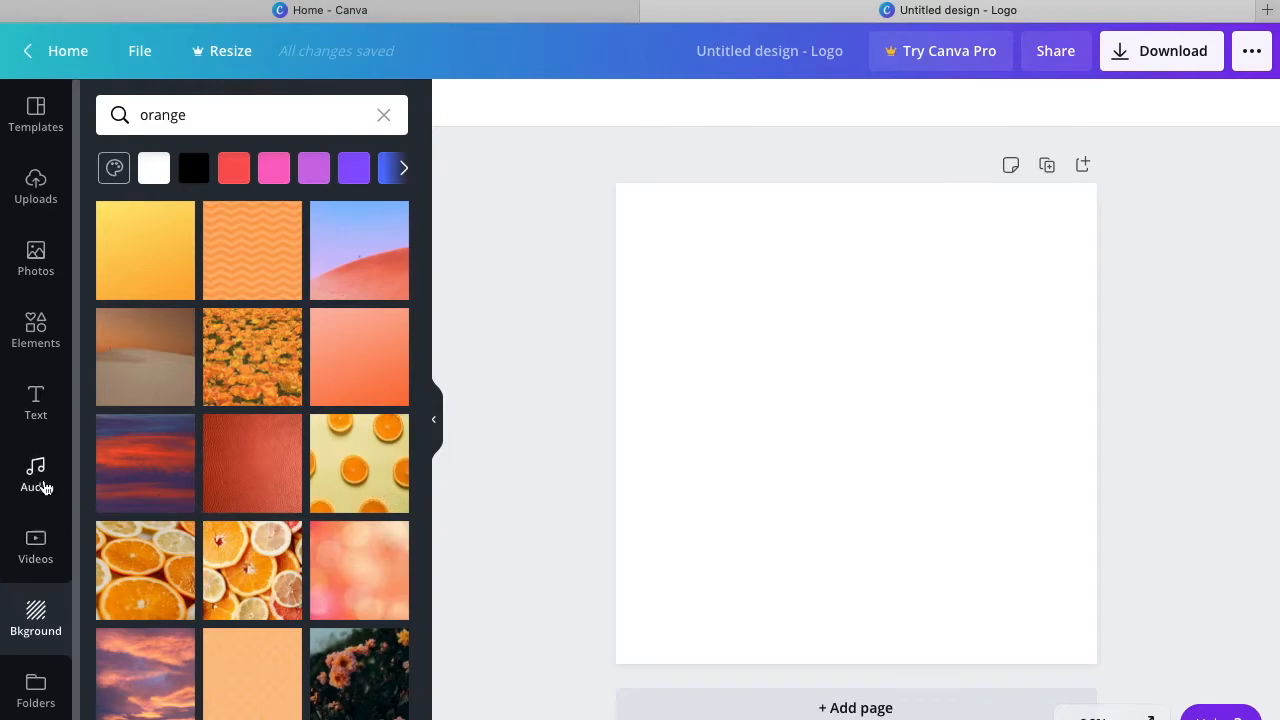
Search the elements library for "heart" icons and shapes.
click(33, 353)
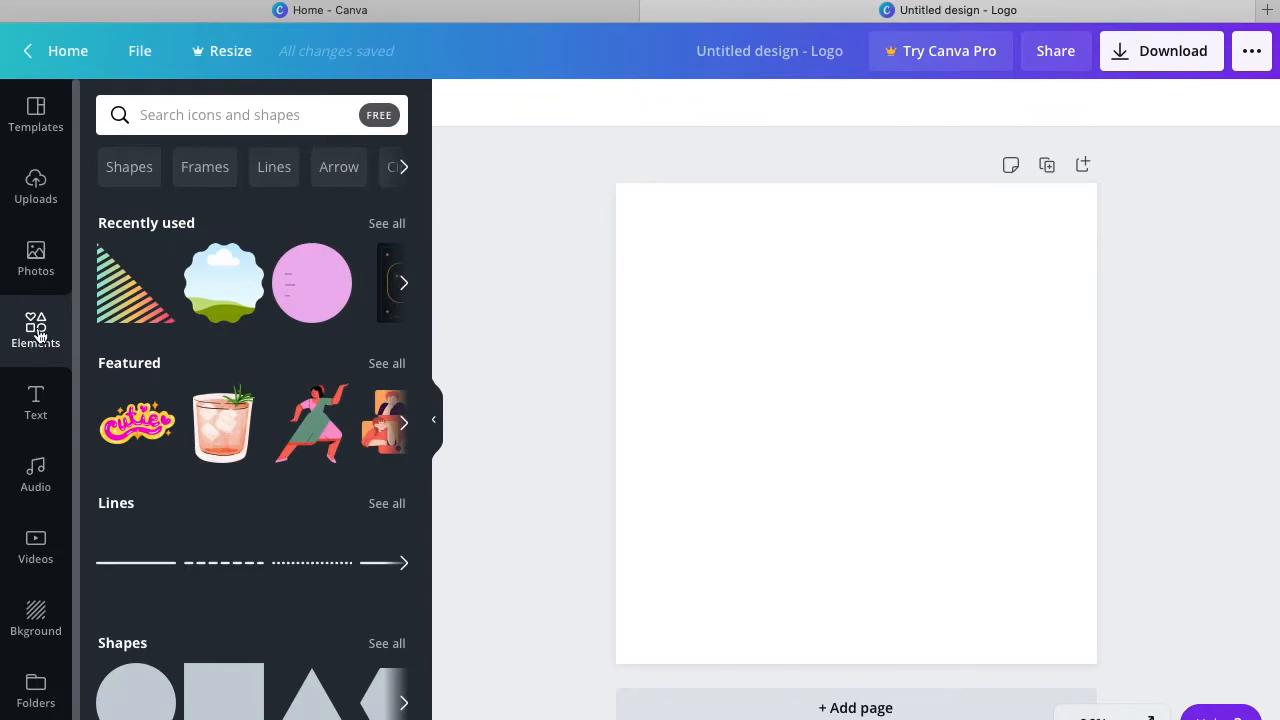
click(279, 128)
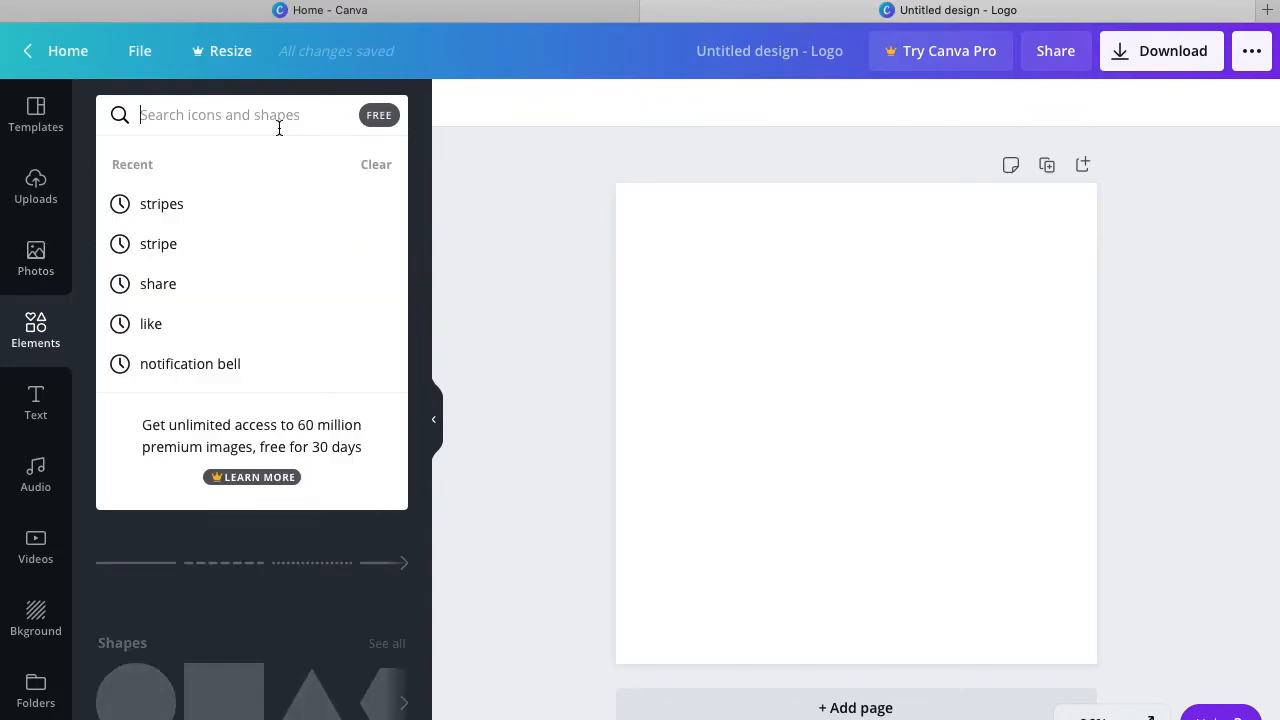
text(heart)
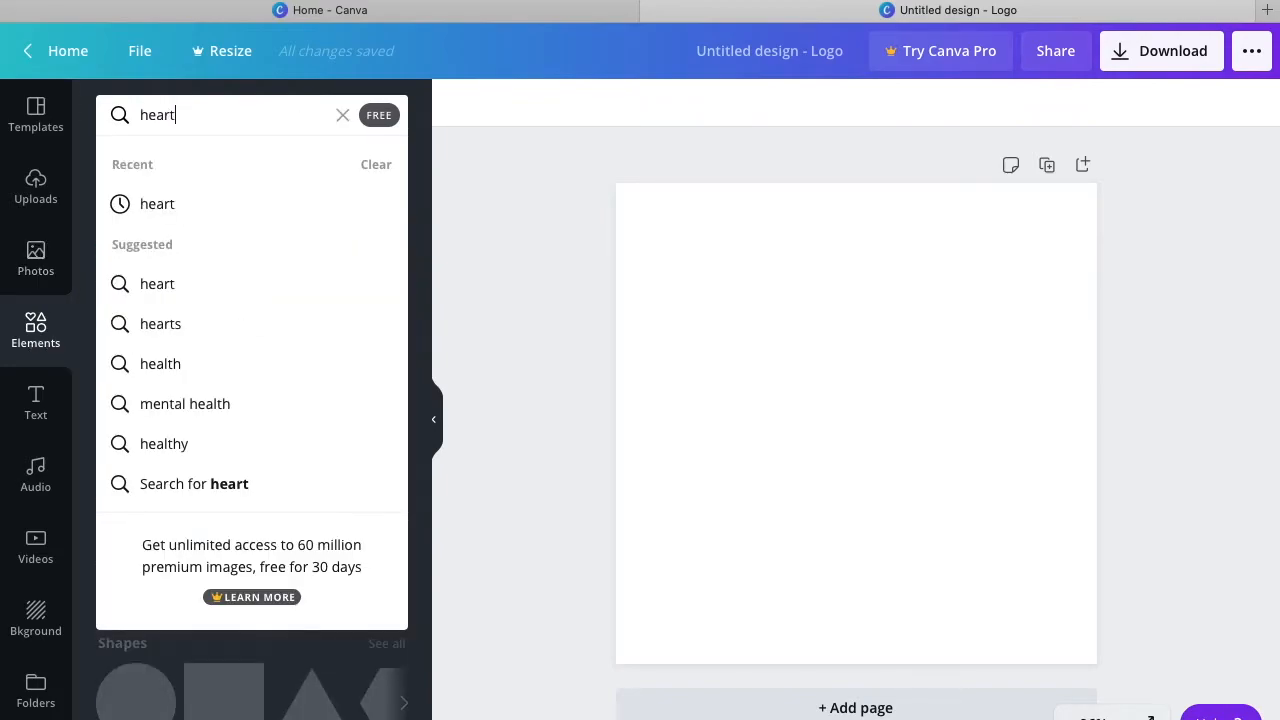
key(Return)
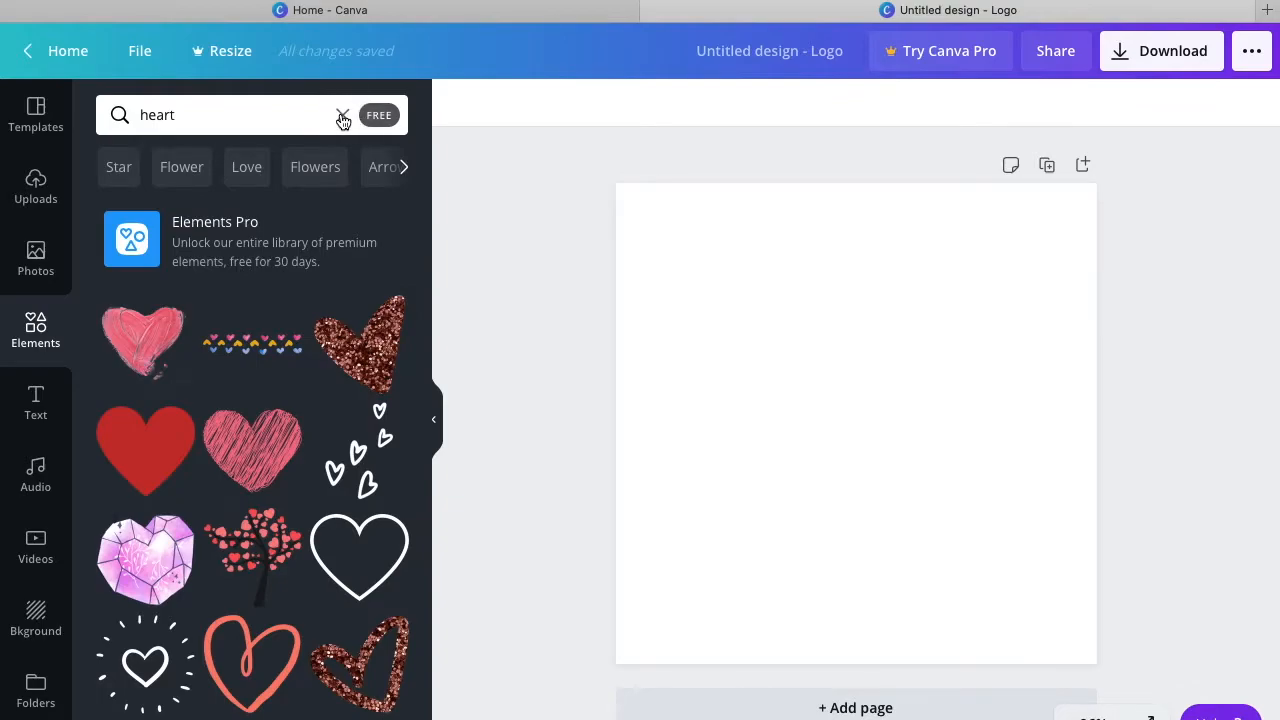
Replace the elements search with "zigzag", browse the resulting graphics, and clear the search.
click(342, 116)
text(zigzag)
key(Return)
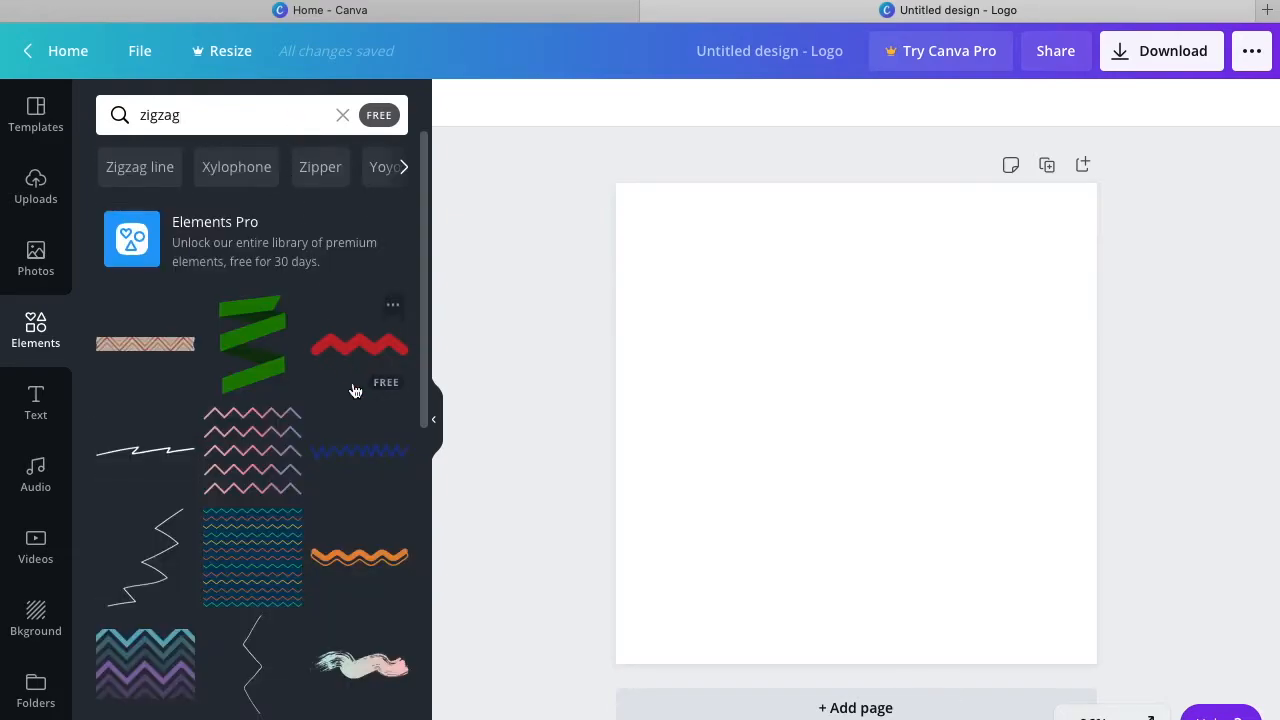
scroll(354, 390, down, 15)
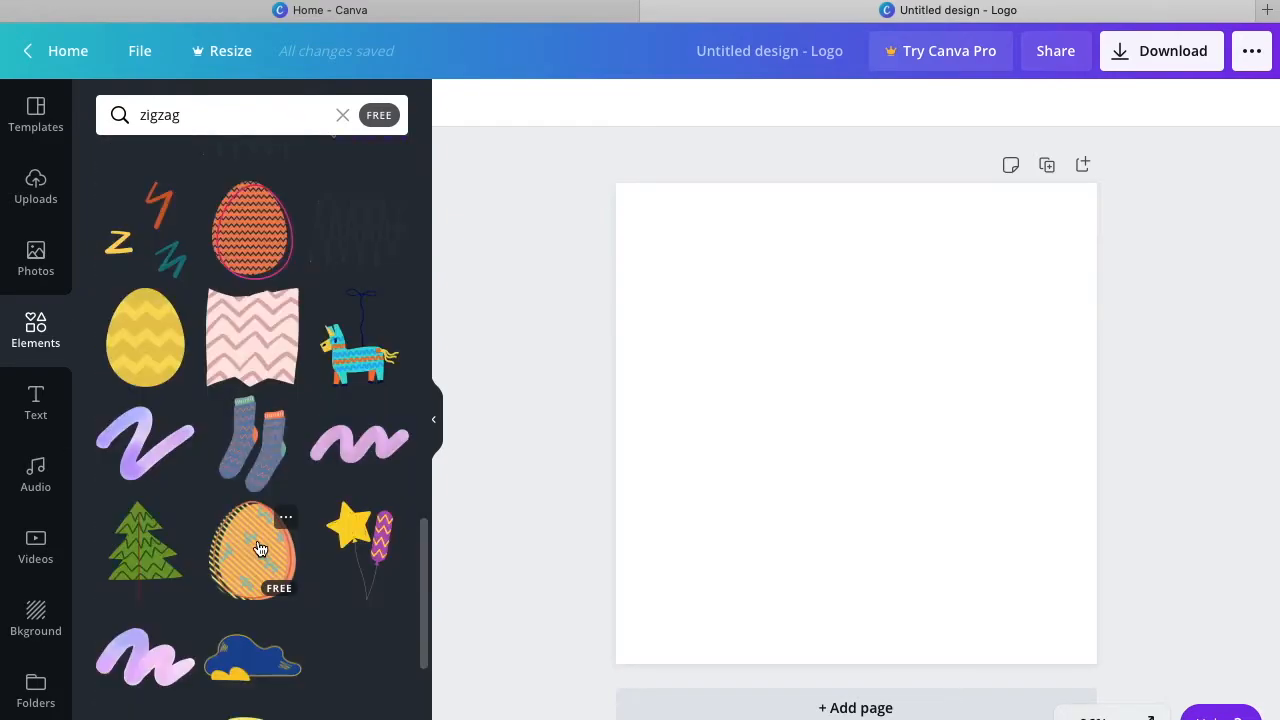
scroll(262, 542, down, 3)
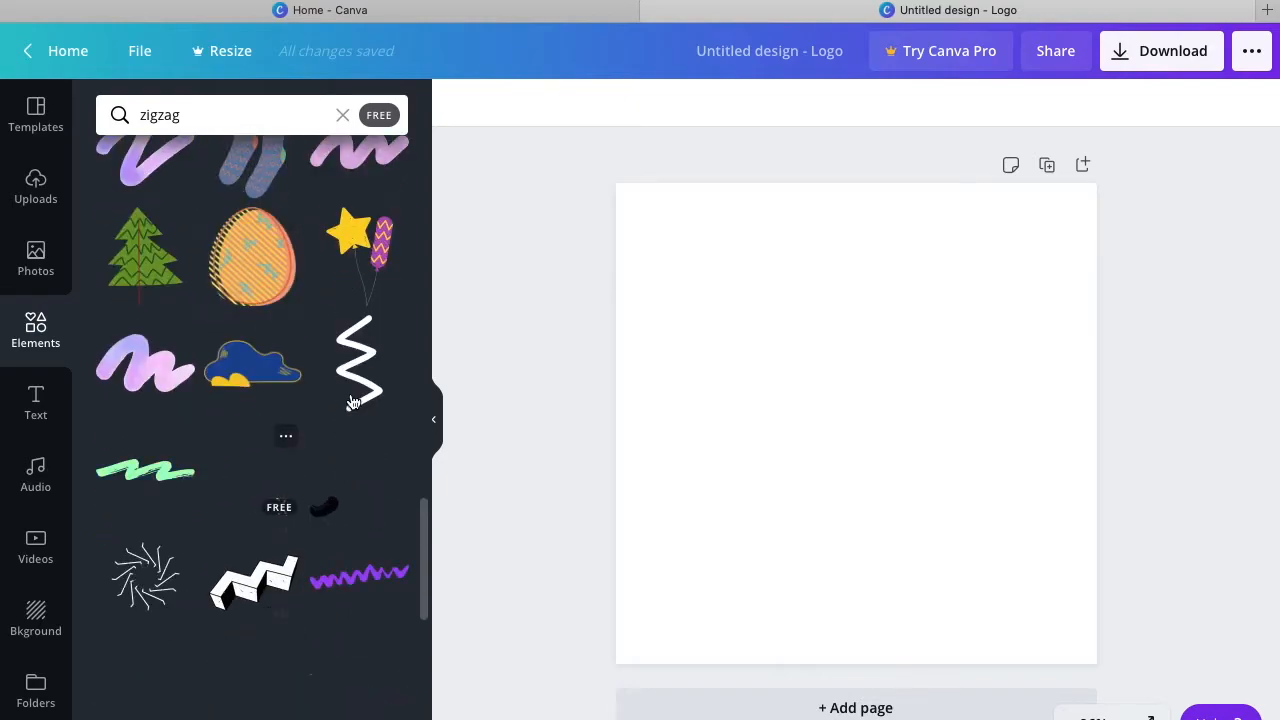
scroll(170, 615, down, 3)
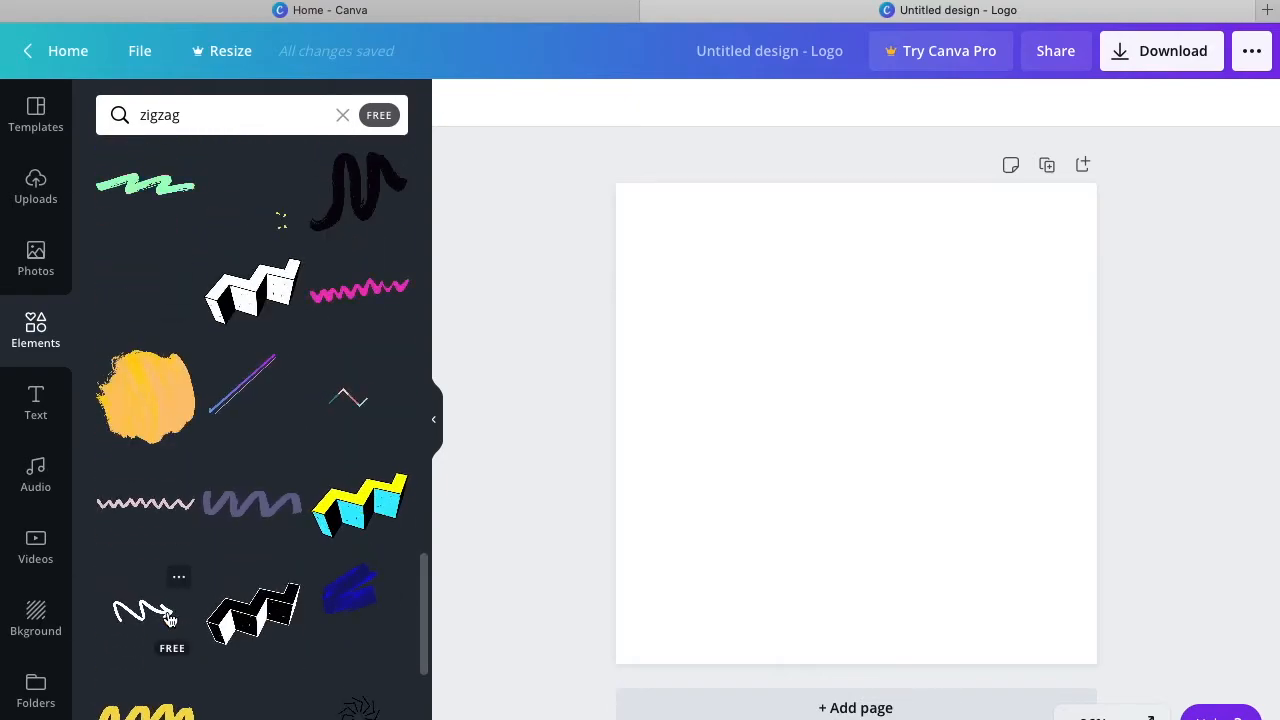
scroll(340, 410, up, 20)
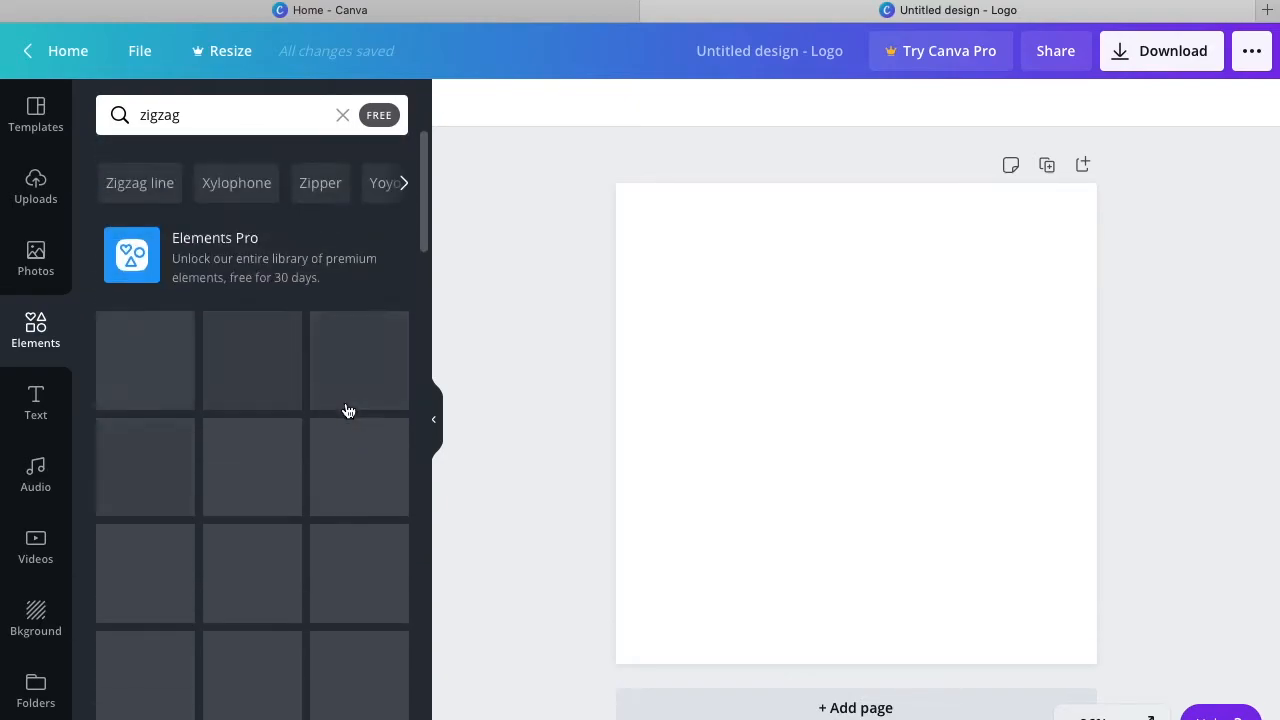
click(342, 115)
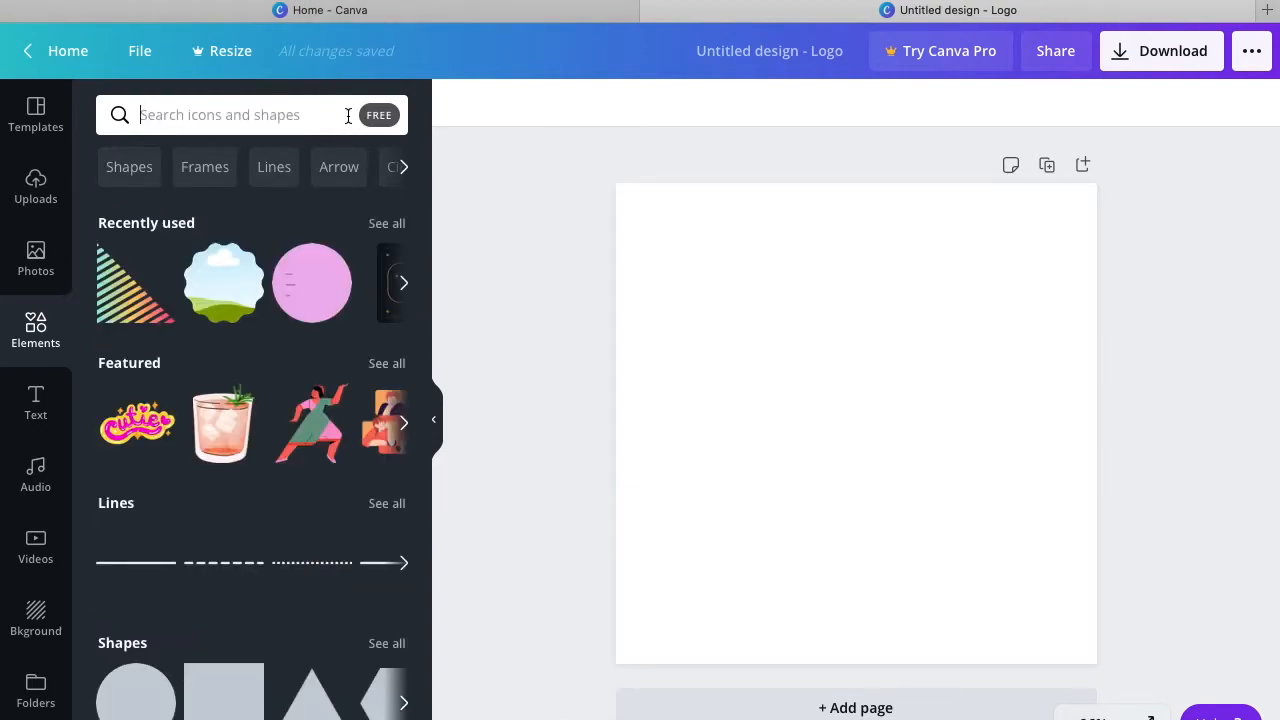
Search the elements library for "frames", browse the available frame shapes, and clear the search.
text(frames)
key(Return)
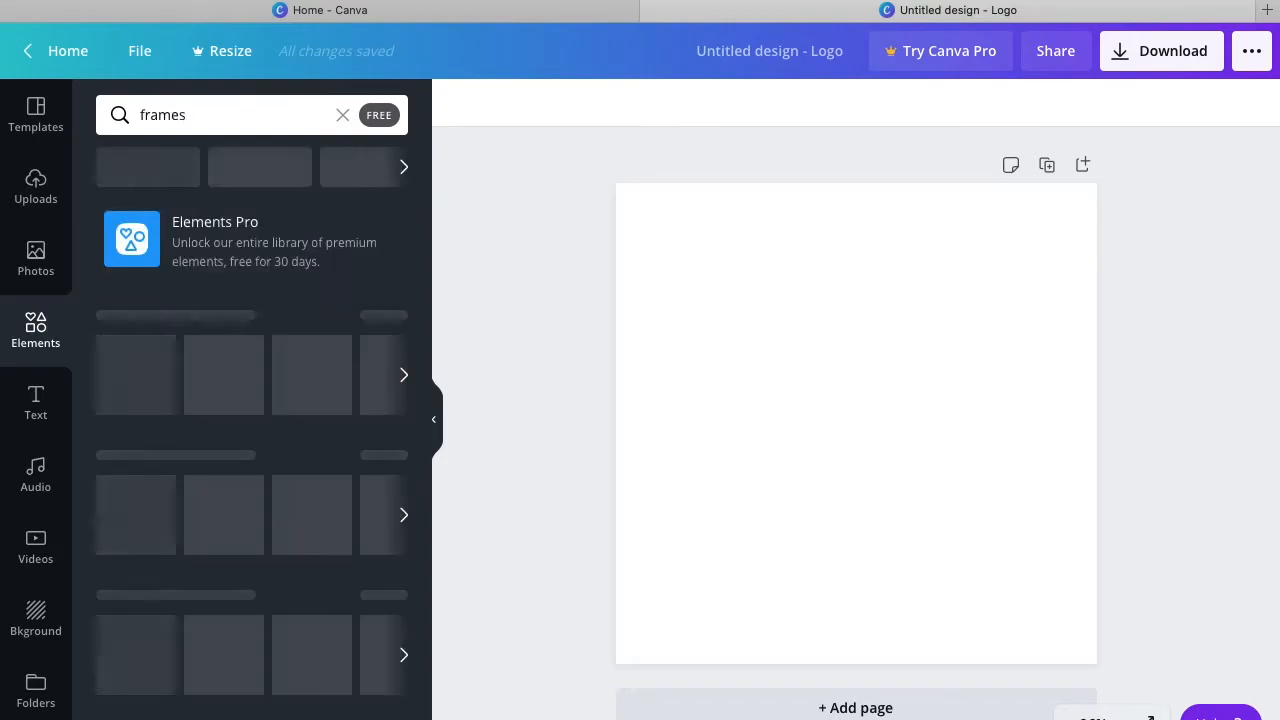
scroll(263, 657, down, 10)
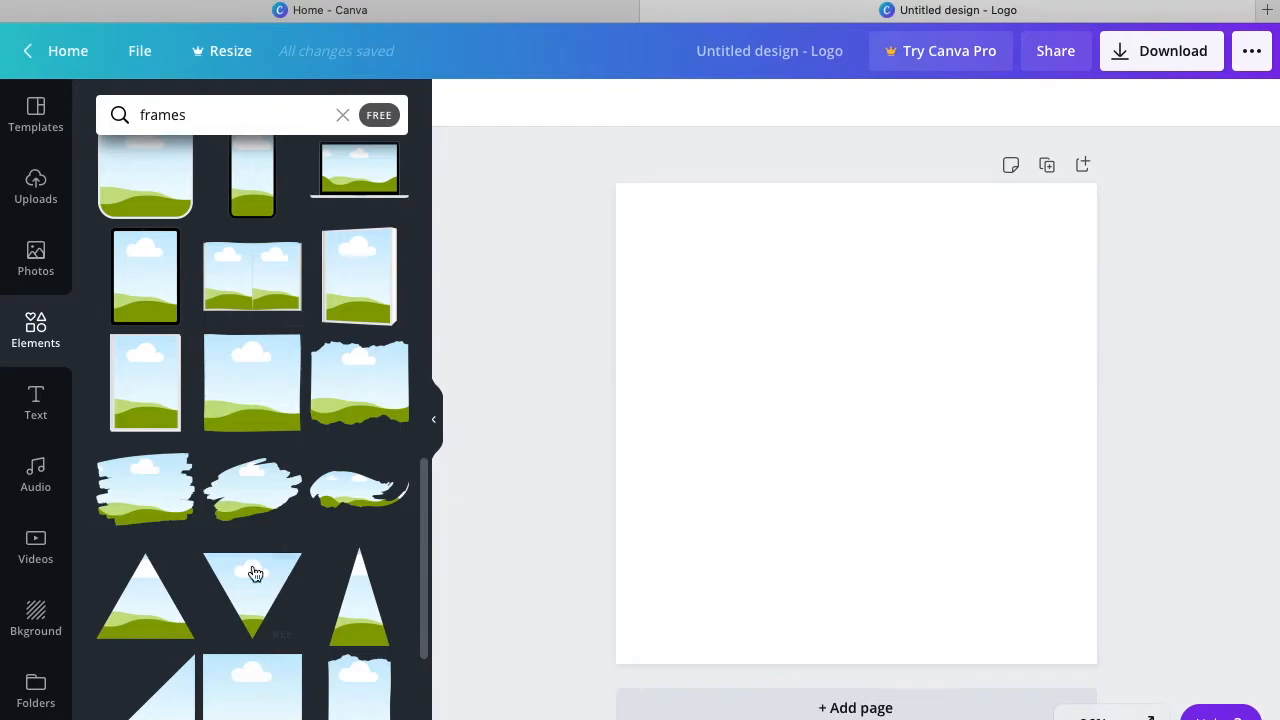
scroll(285, 428, up, 10)
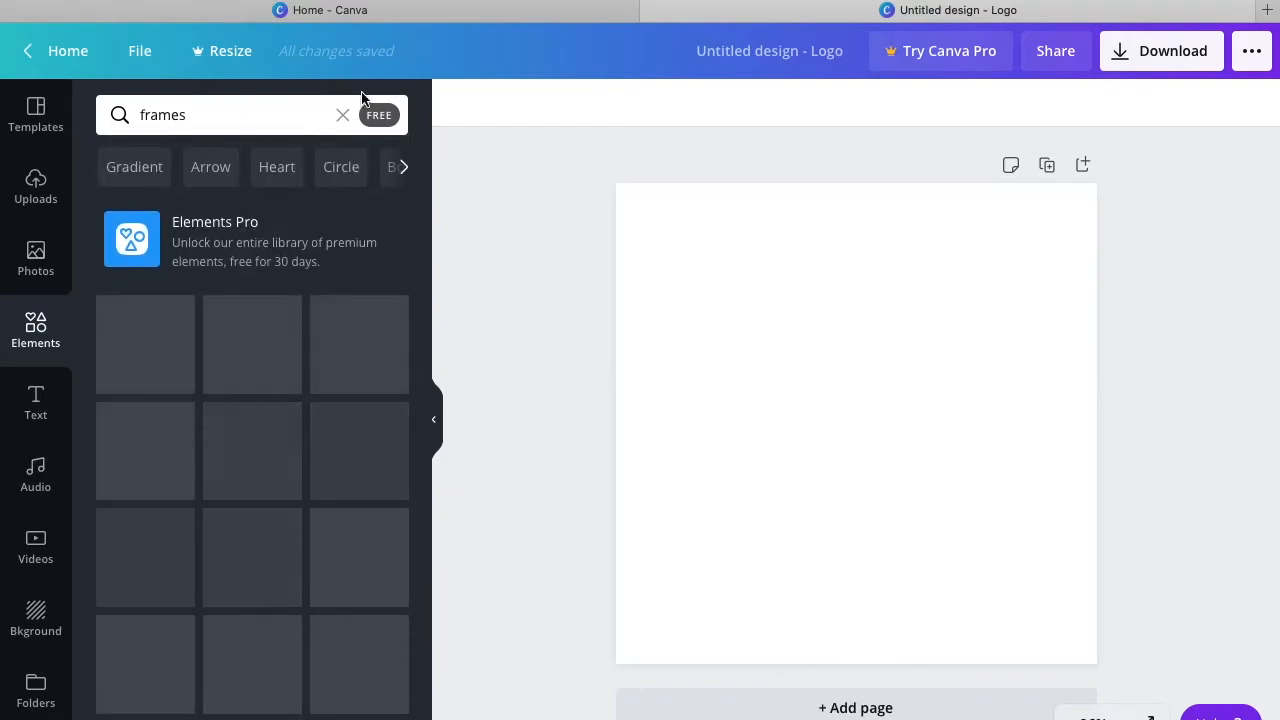
click(343, 116)
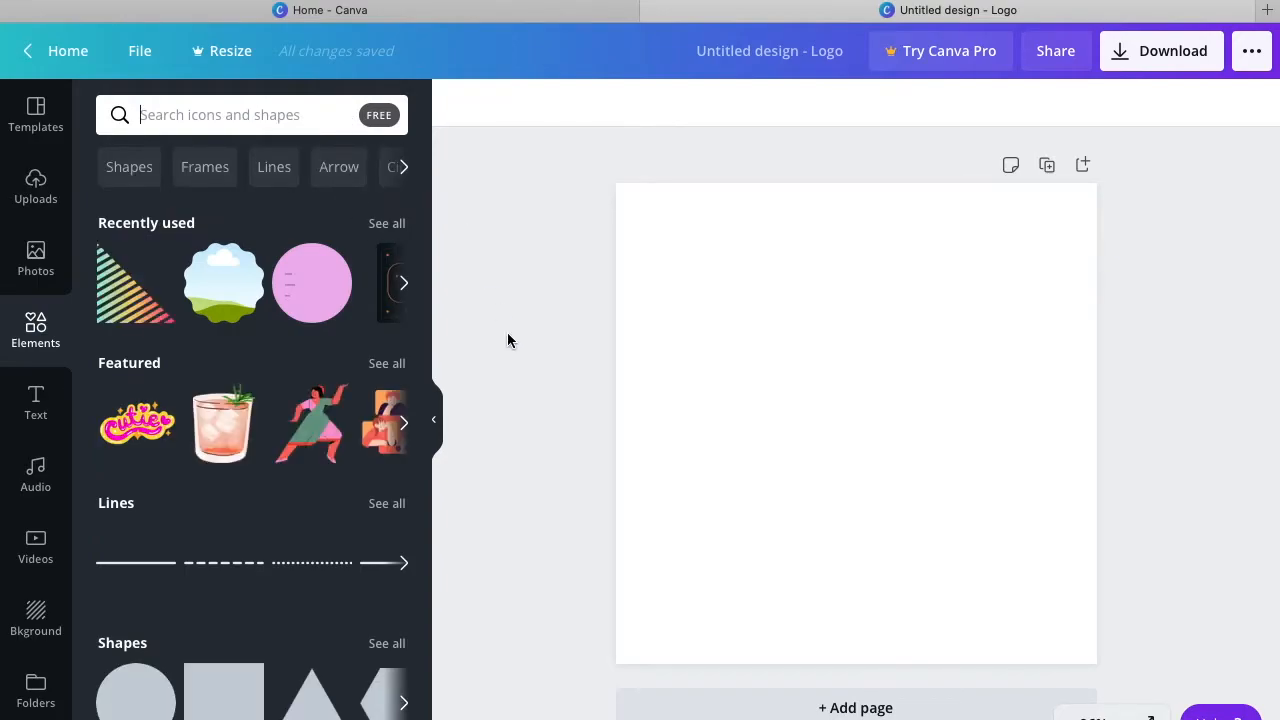
Look through the audio tracks, text styles, folders, and additional apps and integrations available for the design.
click(35, 475)
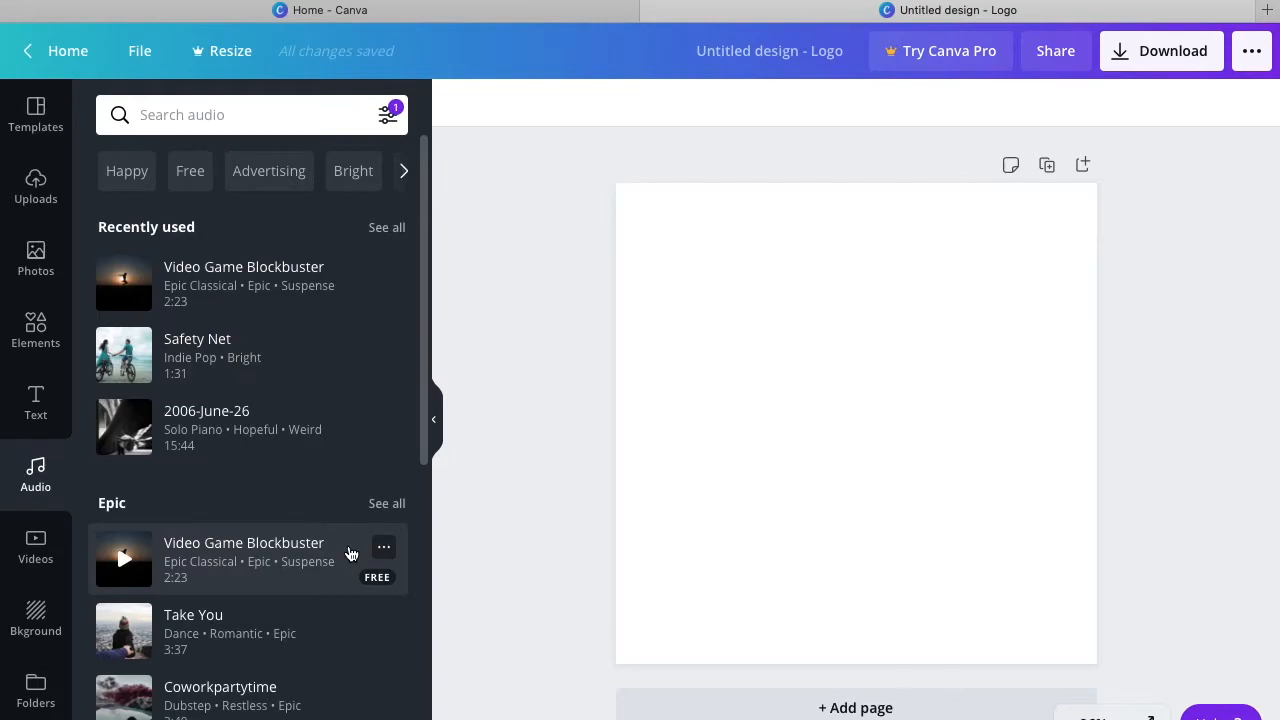
click(44, 399)
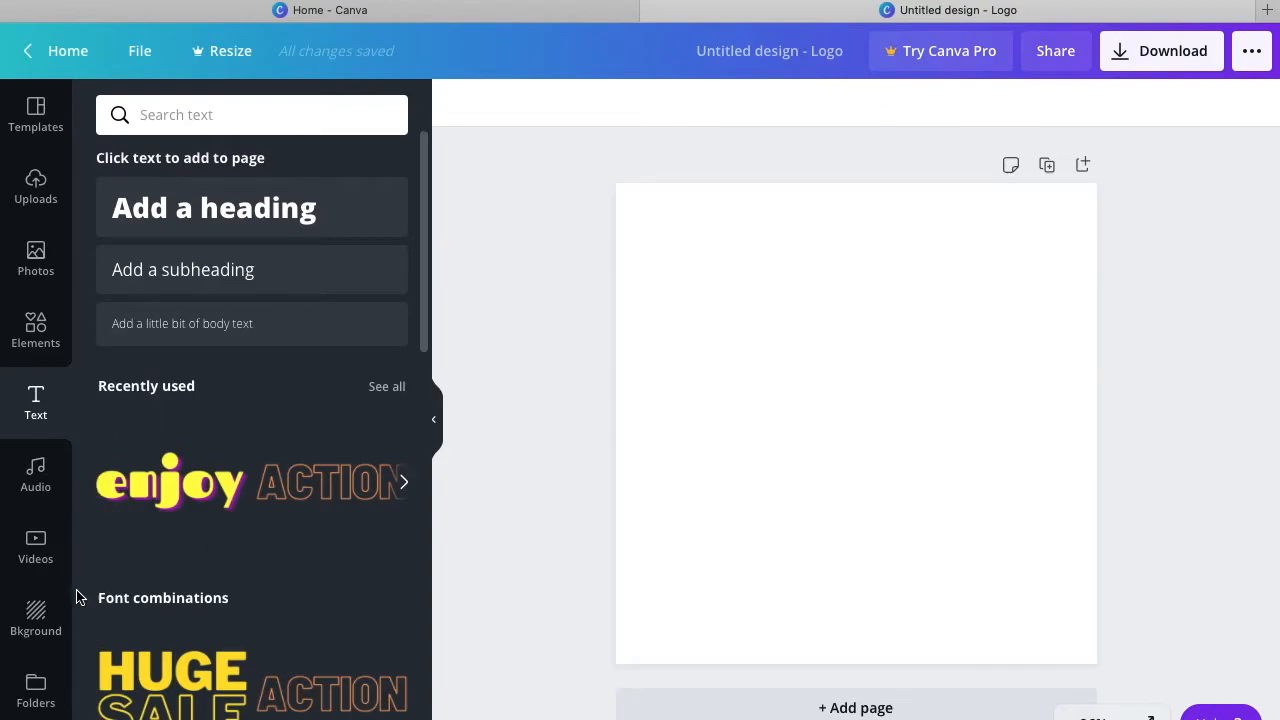
scroll(35, 625, down, 1)
click(35, 652)
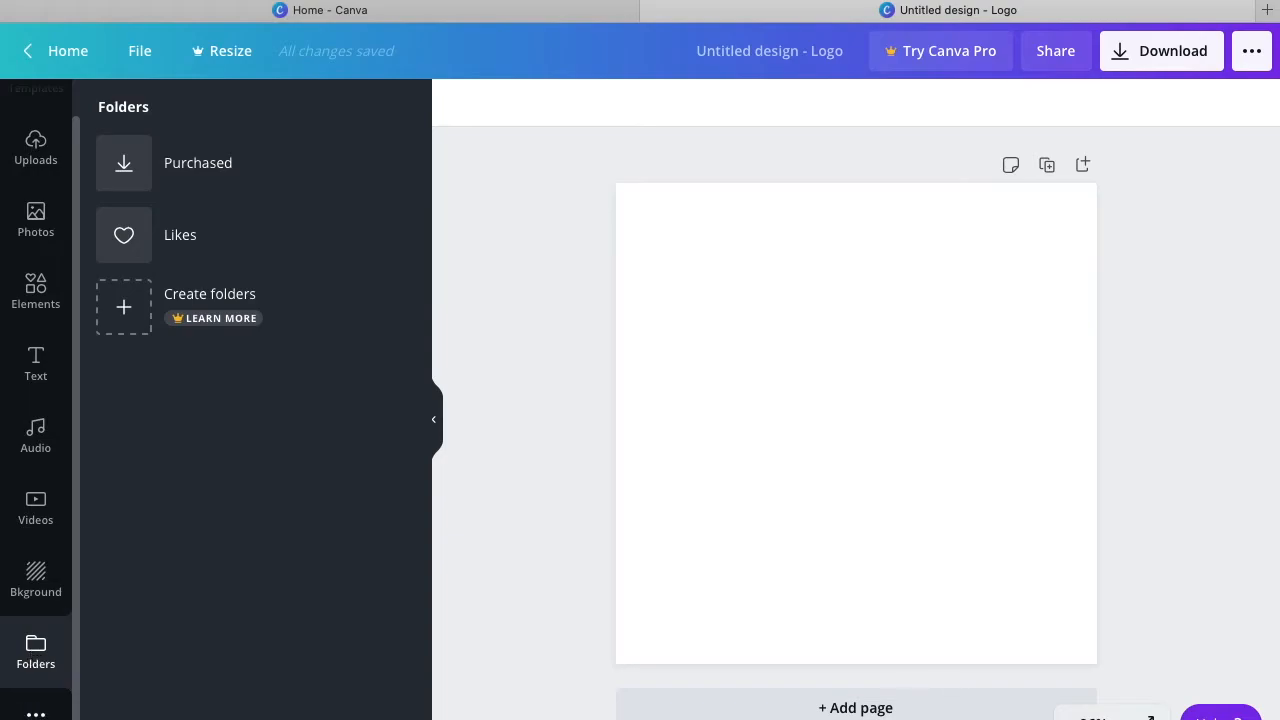
click(35, 712)
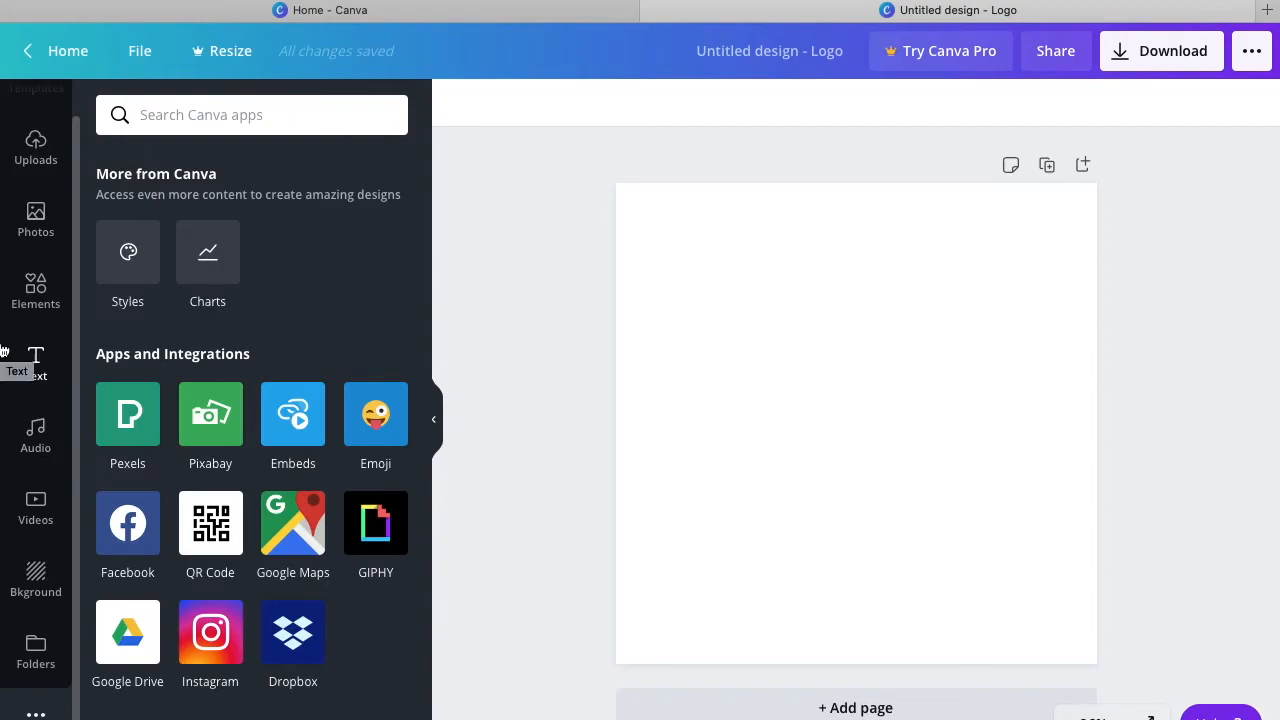
Replace the backgrounds search with "lights" and apply the pastel background with blurred multicoloured lights to the page.
click(47, 580)
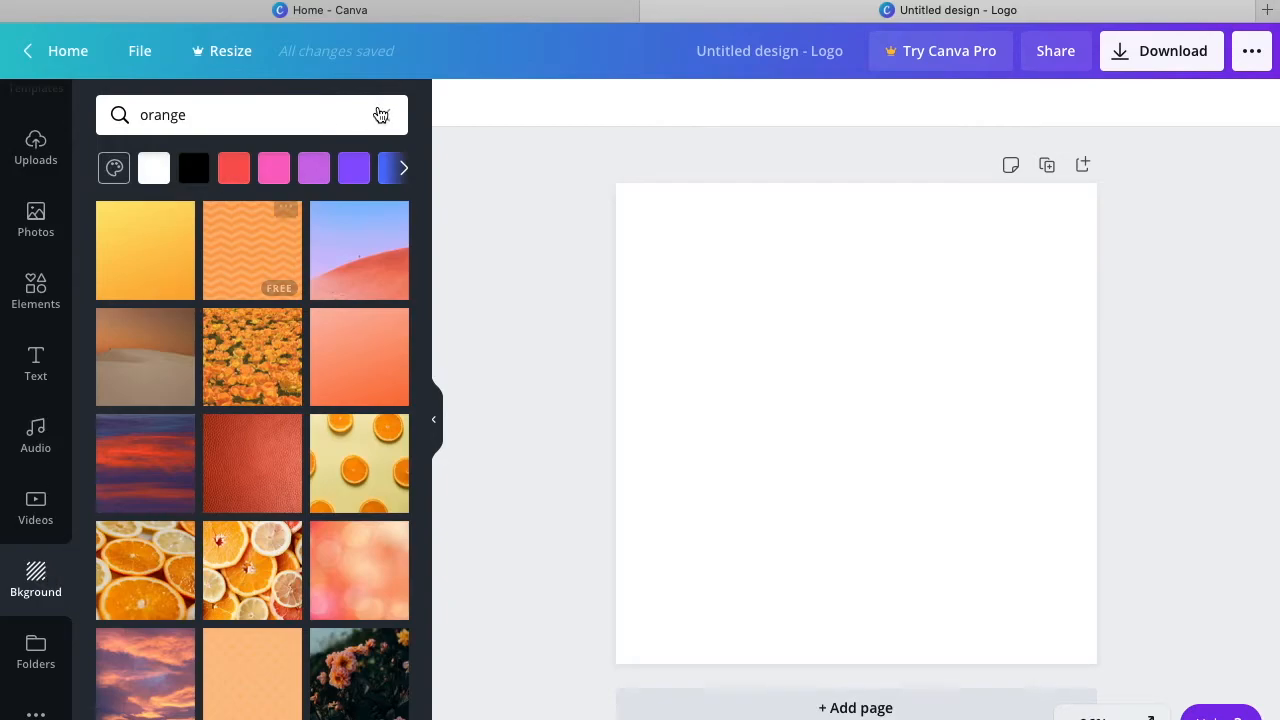
click(384, 115)
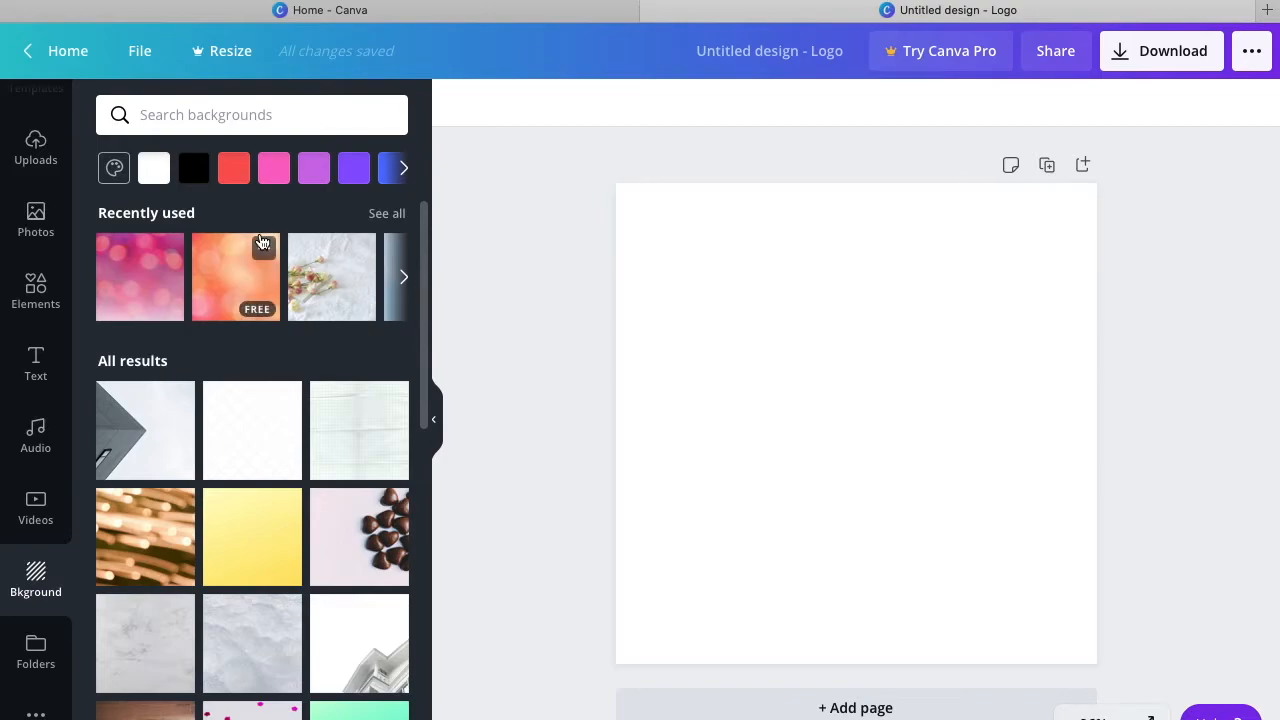
click(331, 115)
text(lights)
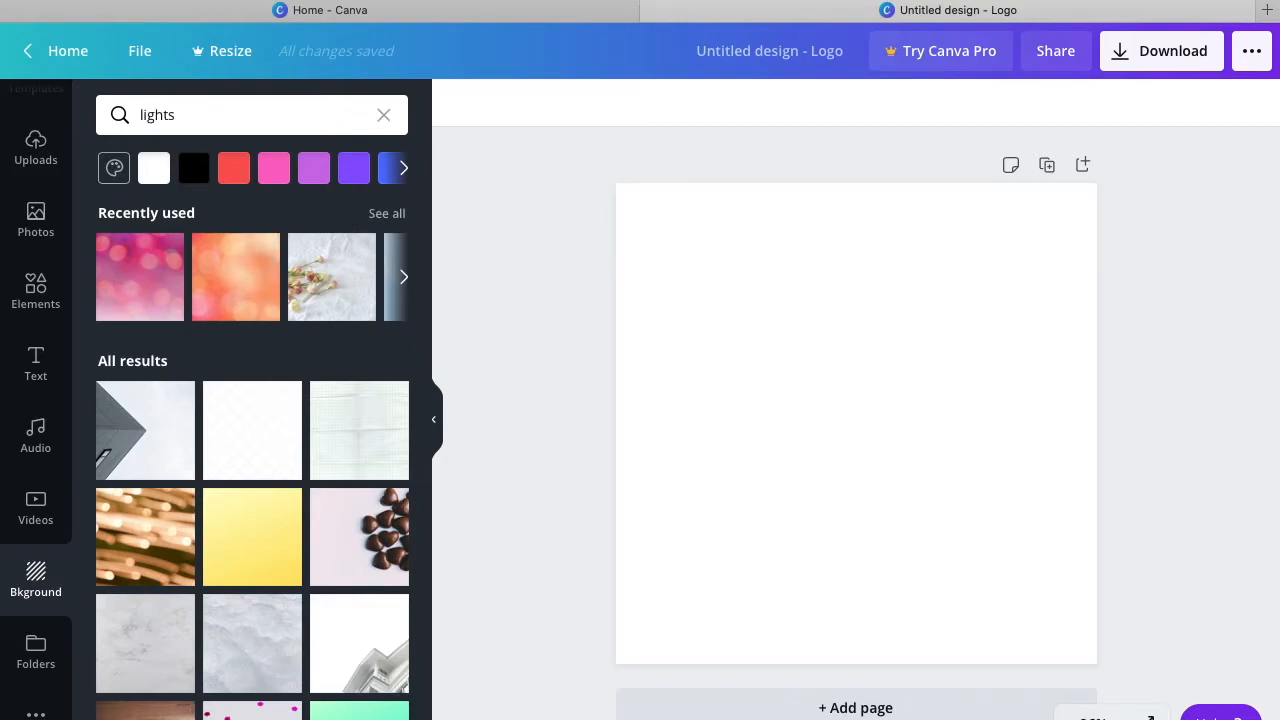
key(Return)
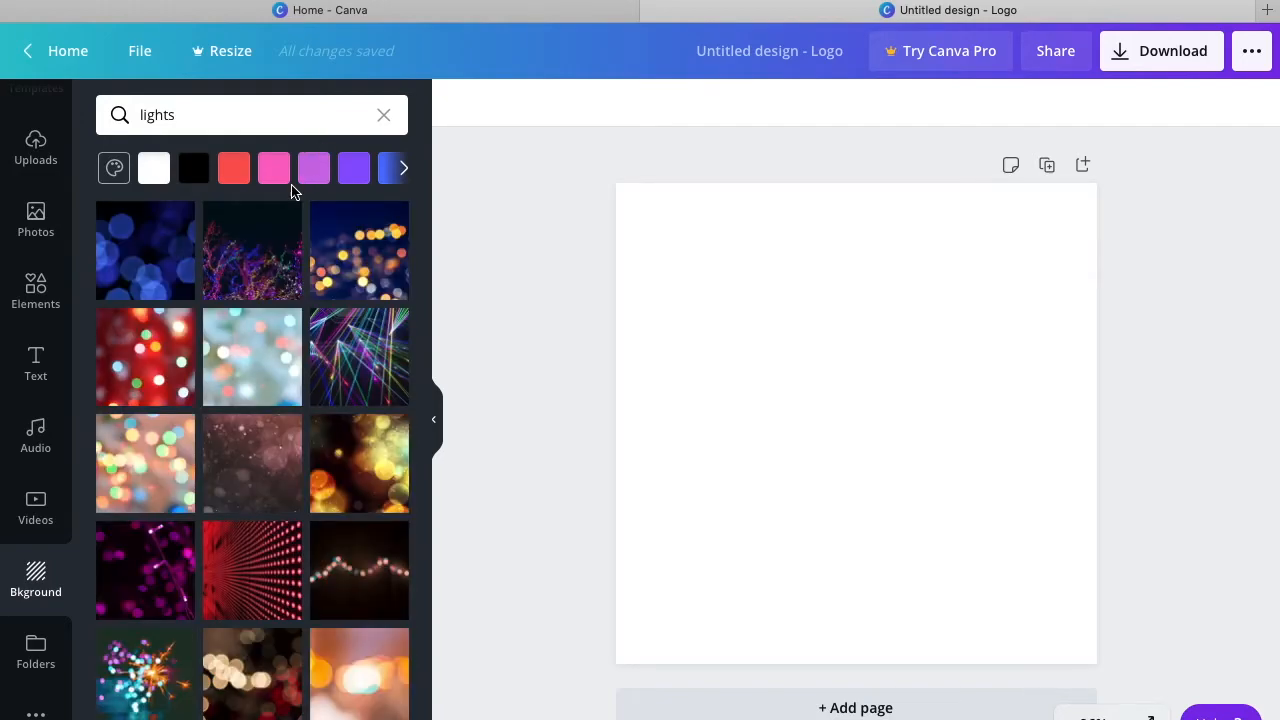
scroll(336, 348, down, 5)
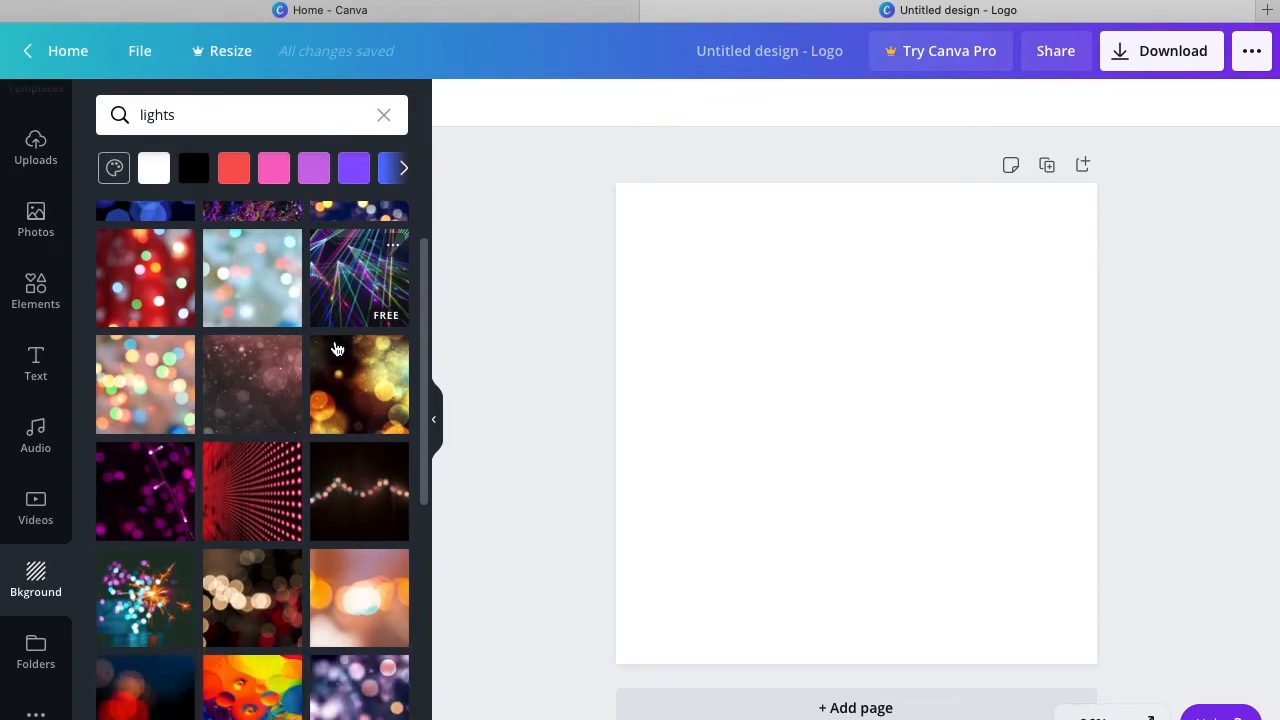
scroll(336, 348, up, 3)
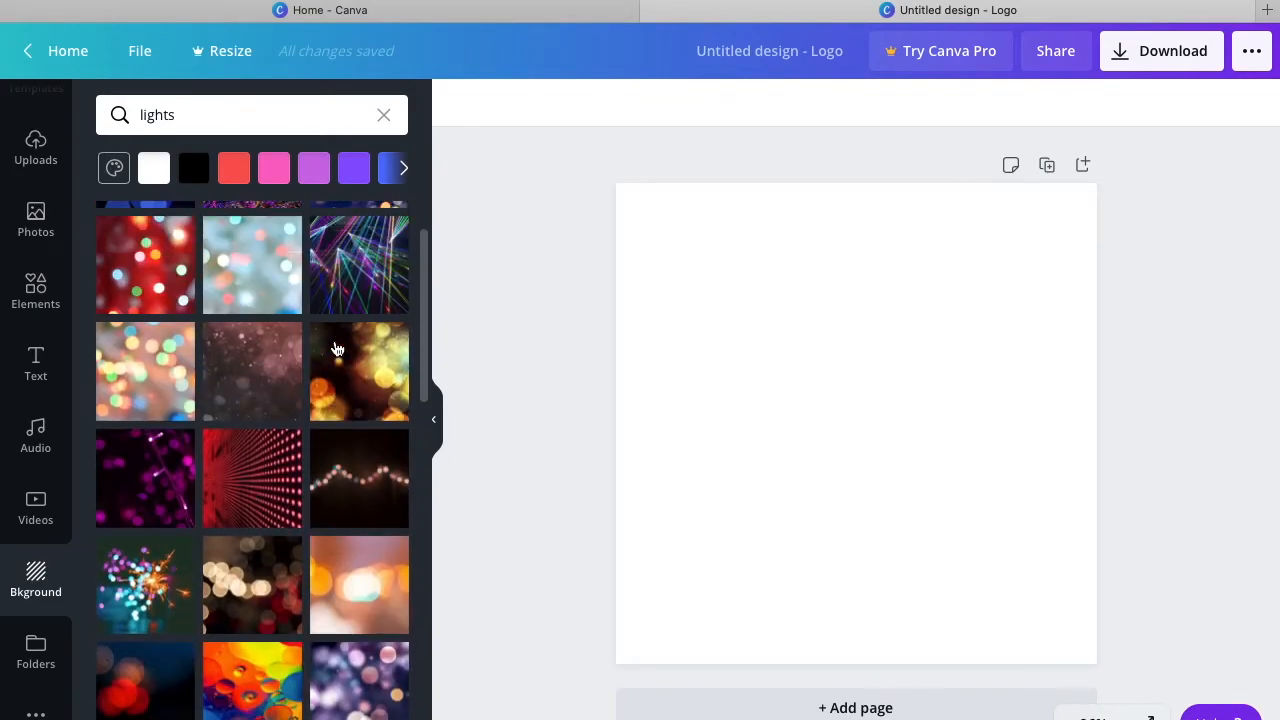
click(144, 367)
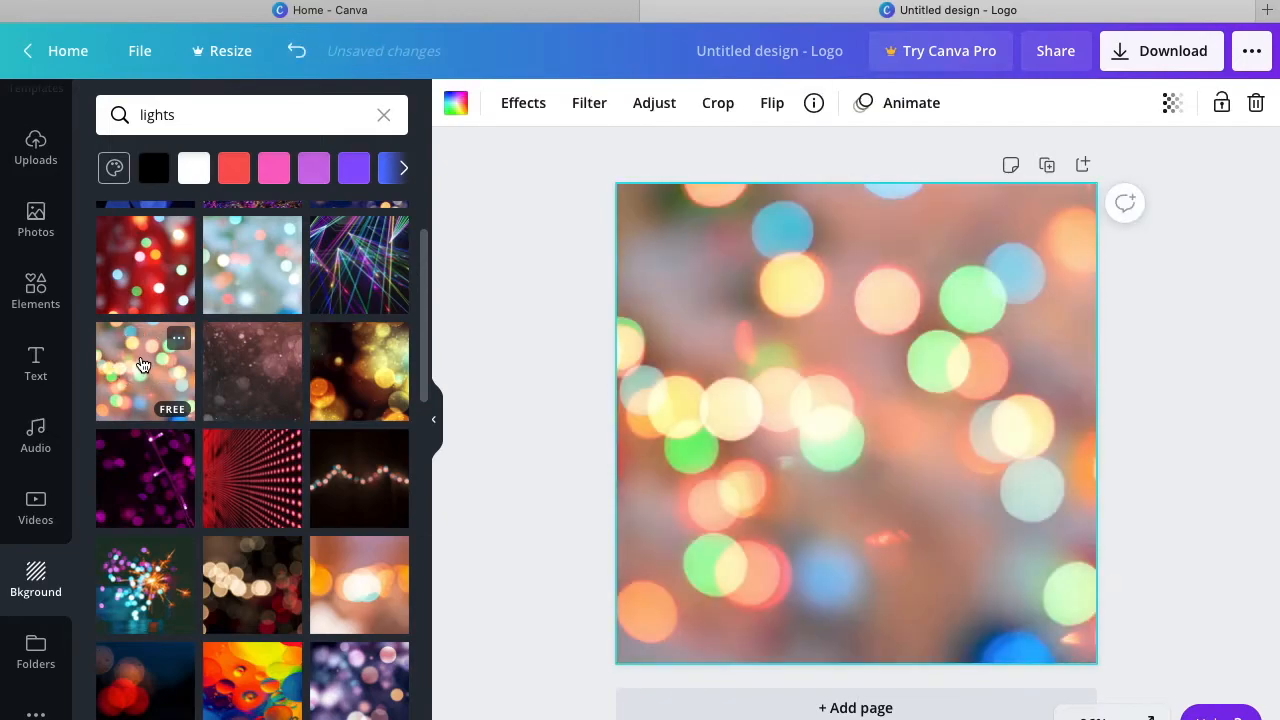
click(555, 412)
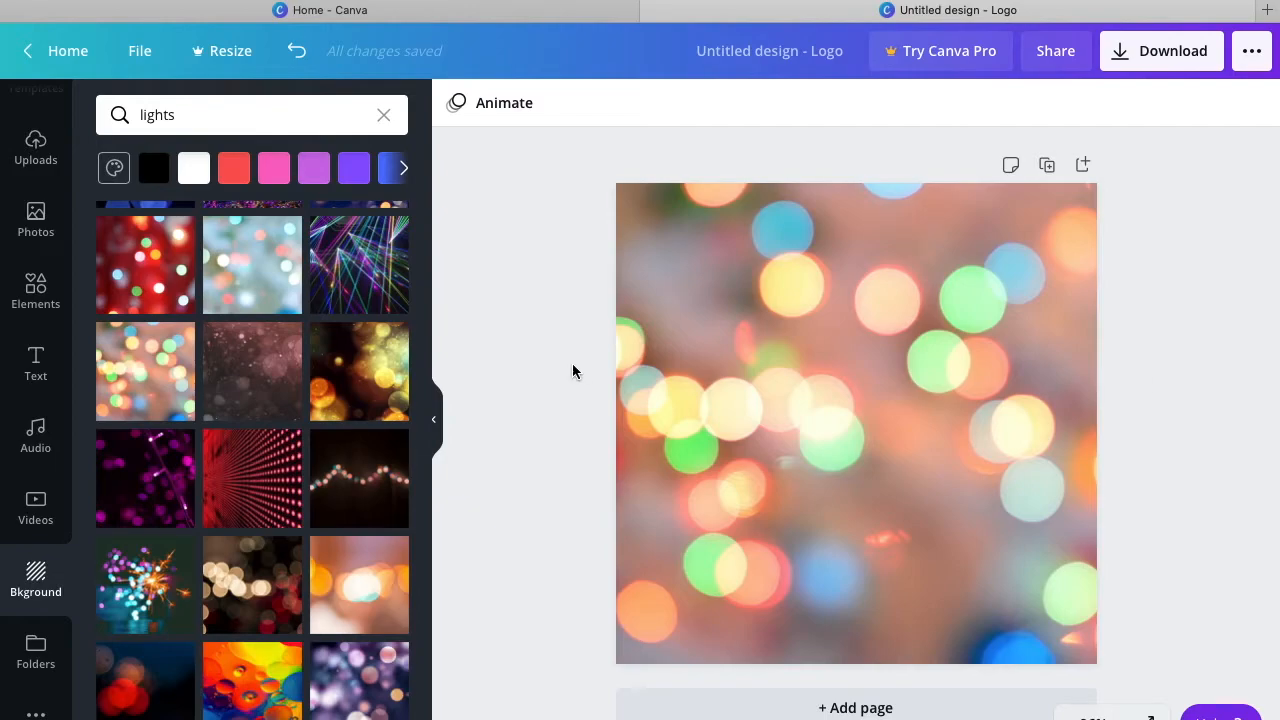
Search the elements for "stripes" and add the triangular green-to-pink gradient stripes graphic to the page.
click(35, 300)
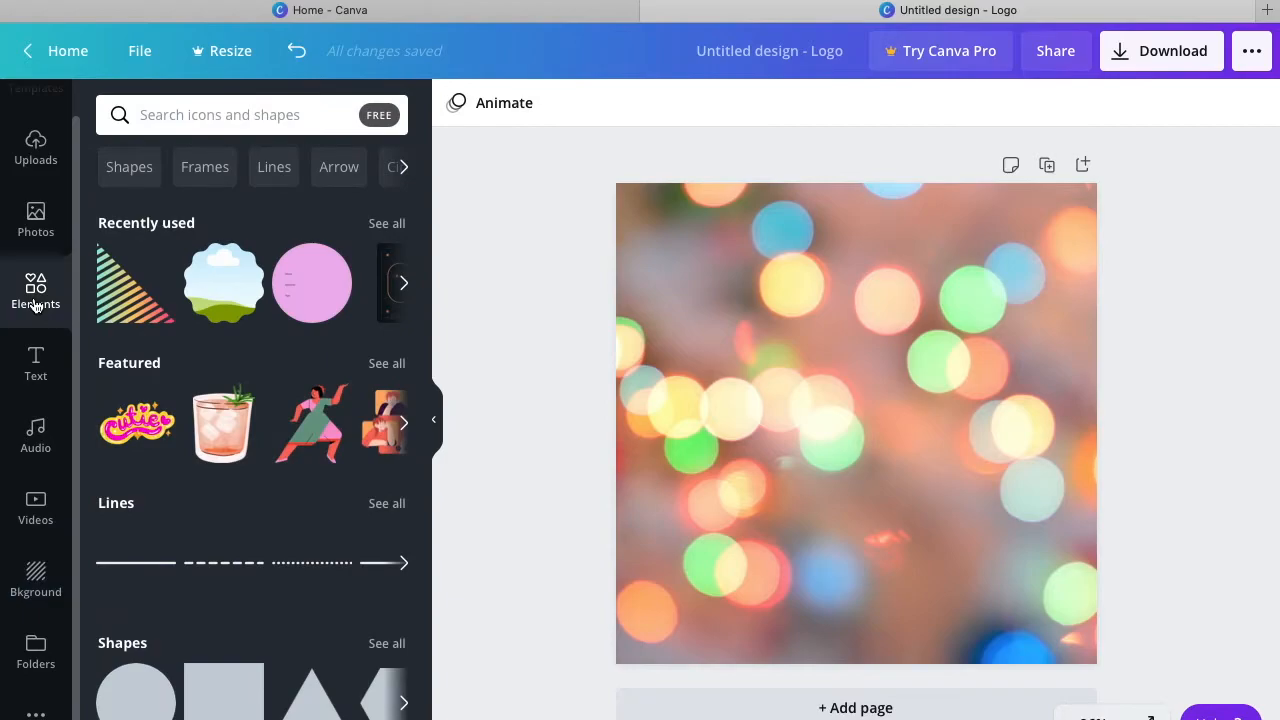
click(207, 112)
text(stripes)
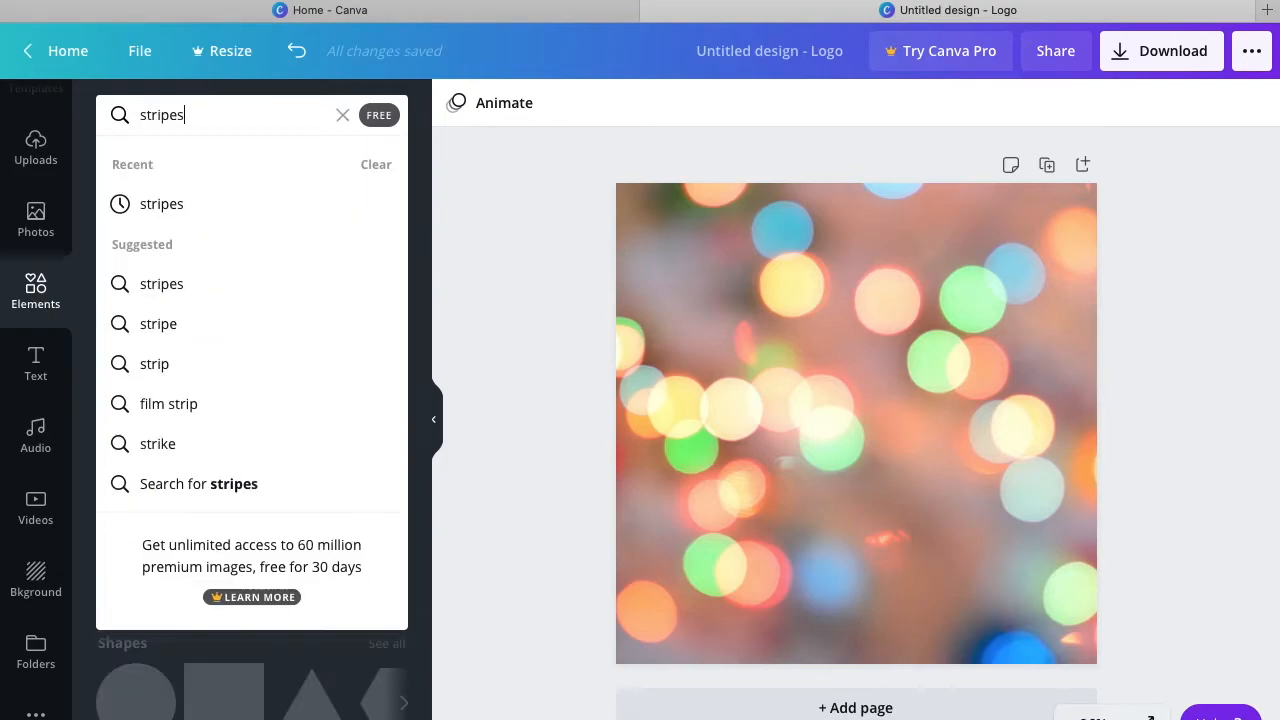
key(Return)
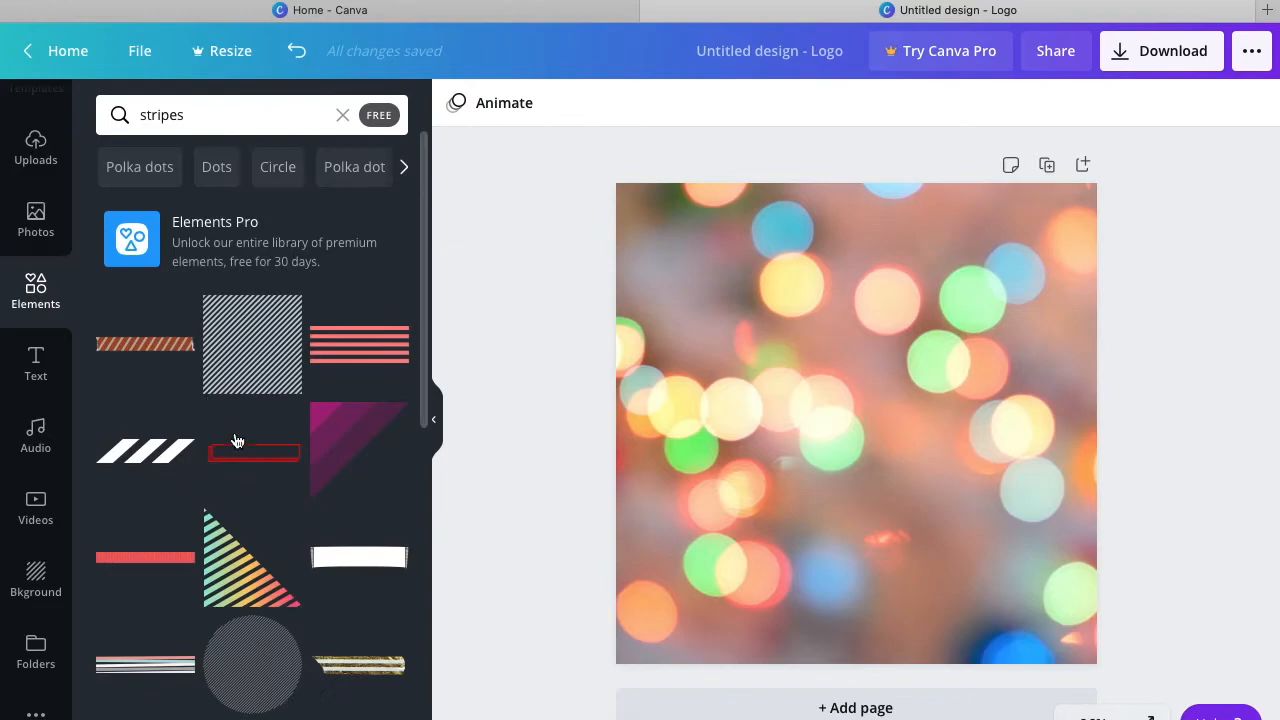
scroll(343, 585, down, 3)
scroll(343, 585, up, 3)
click(249, 545)
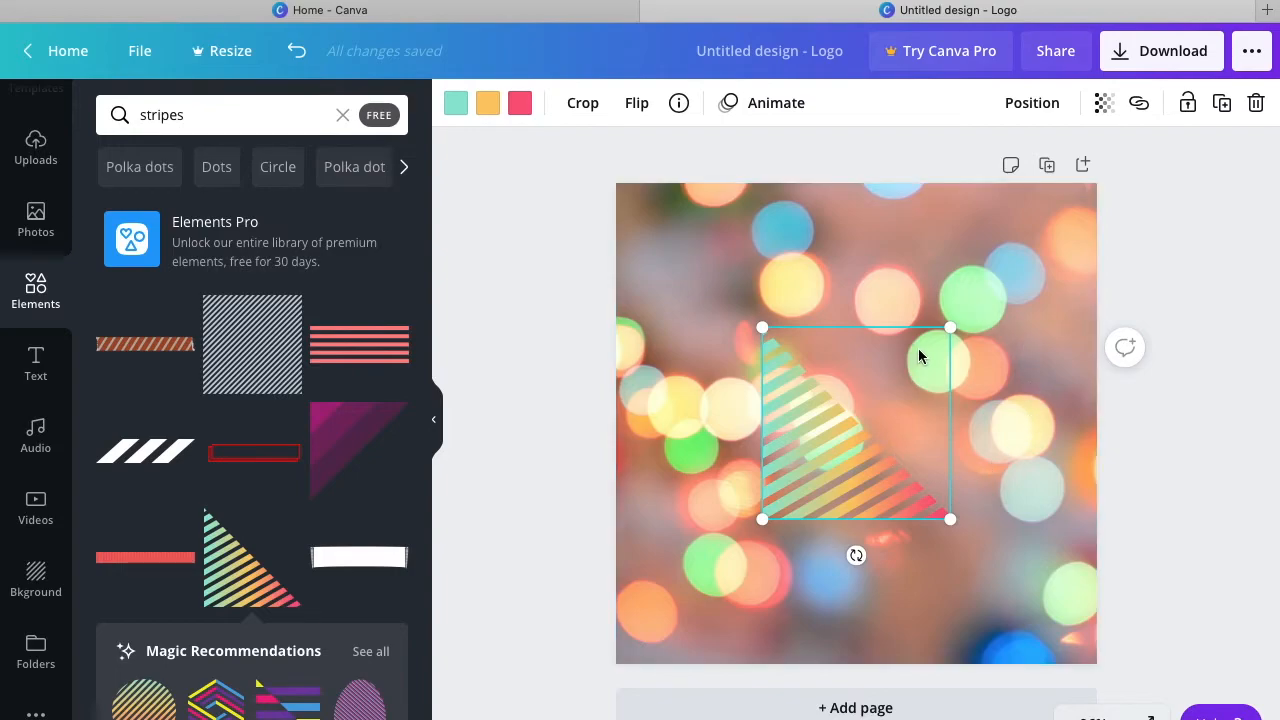
Enlarge the striped triangle to span the whole page, aligning it with the page's left edge, and deselect it.
drag(762, 328, 589, 220)
drag(941, 521, 1150, 653)
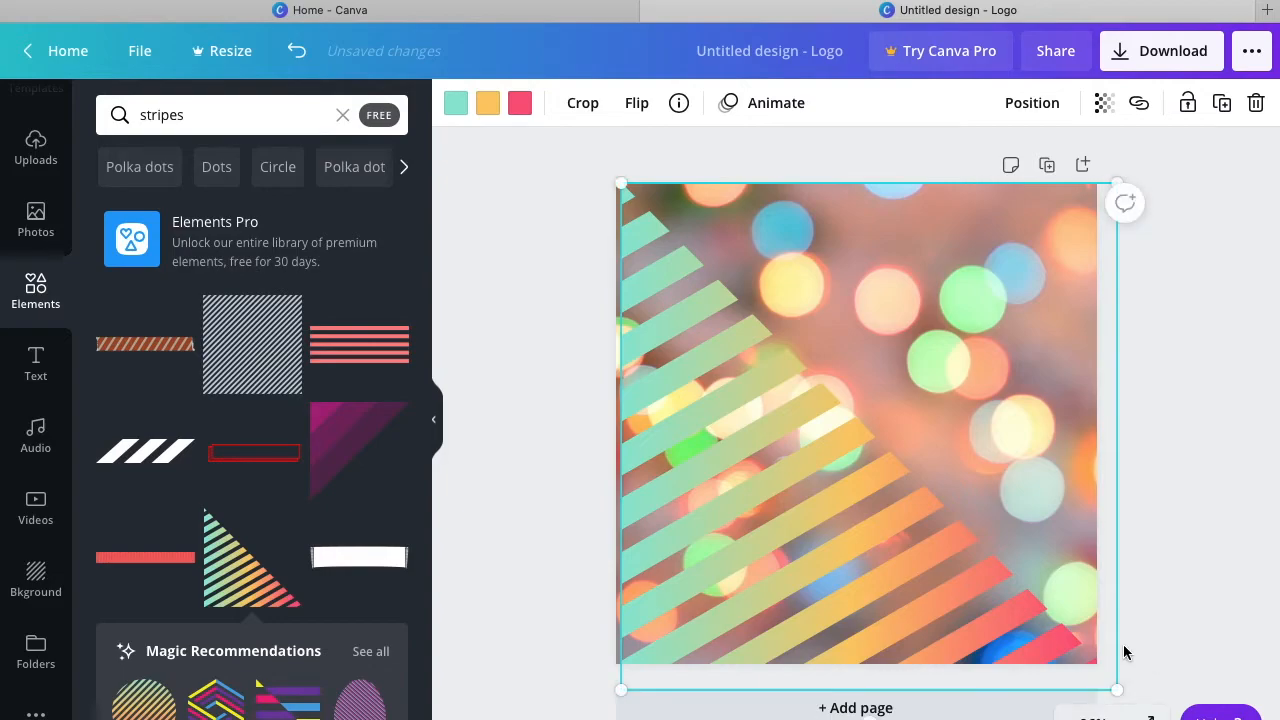
drag(622, 184, 616, 180)
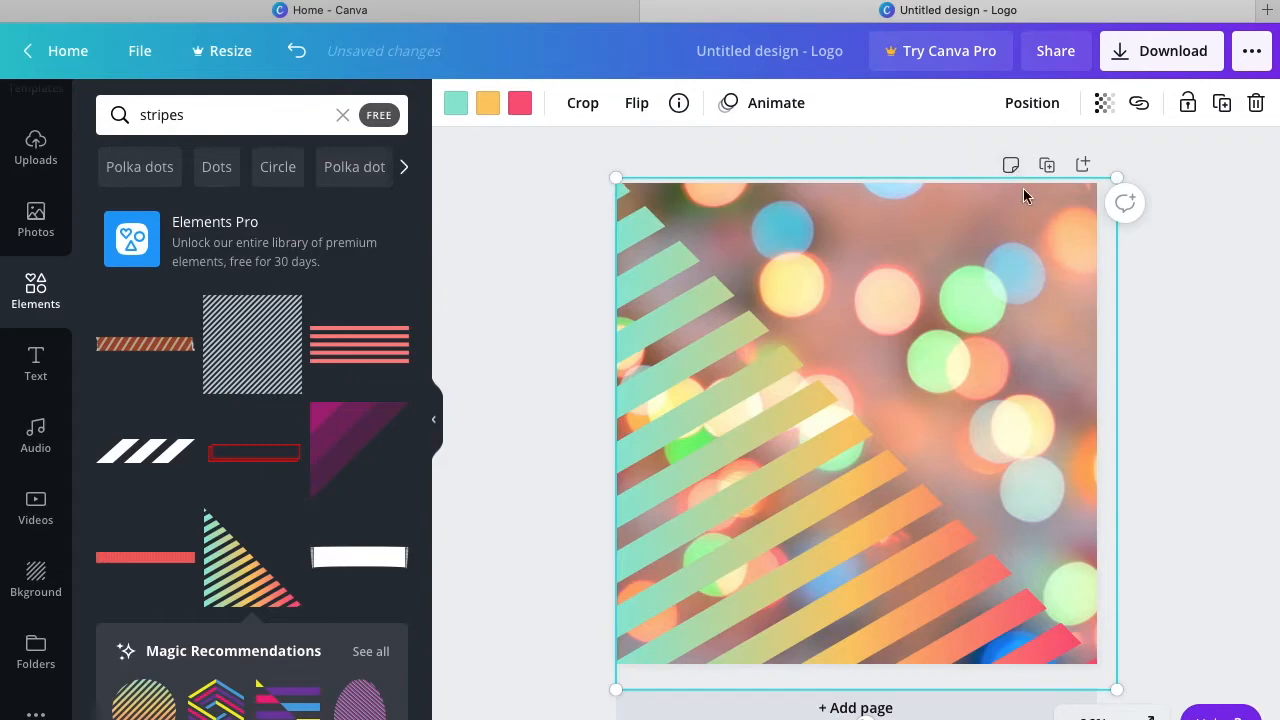
click(1217, 350)
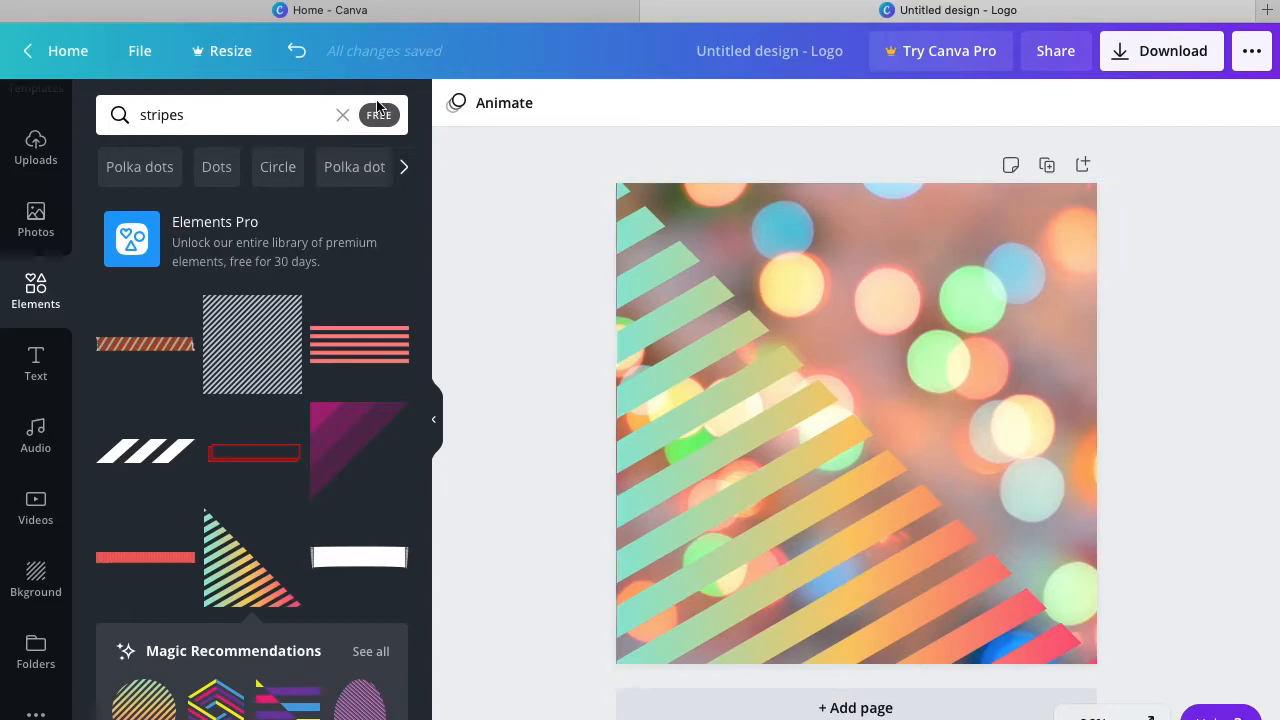
Replace the elements search with "frames", browse the results, and add the scalloped circle frame to the page.
click(342, 115)
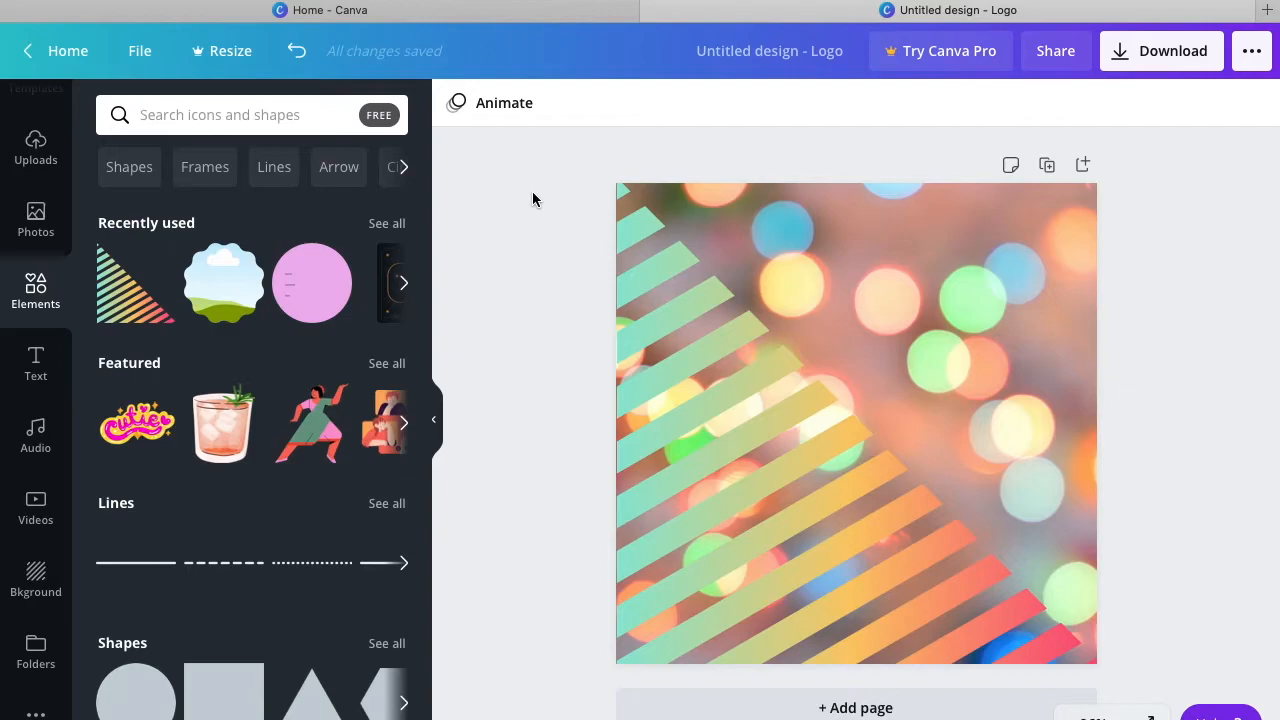
click(288, 117)
text(frames)
key(Return)
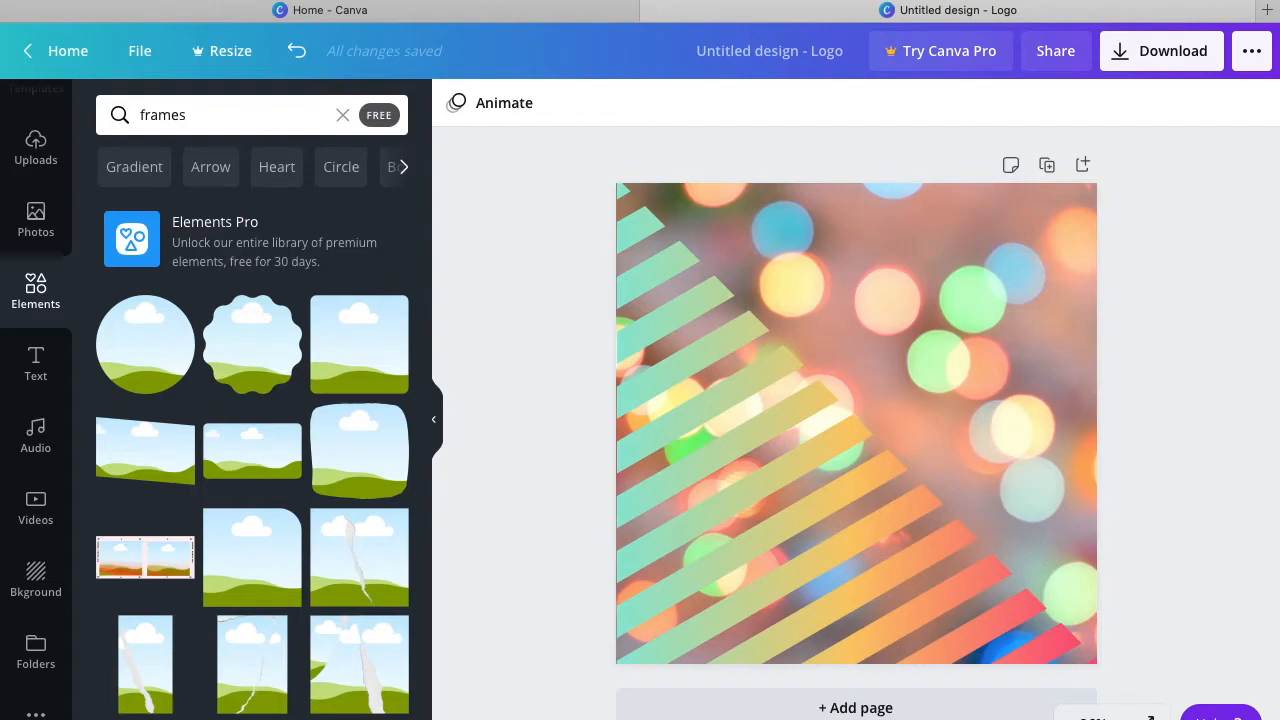
scroll(308, 489, down, 10)
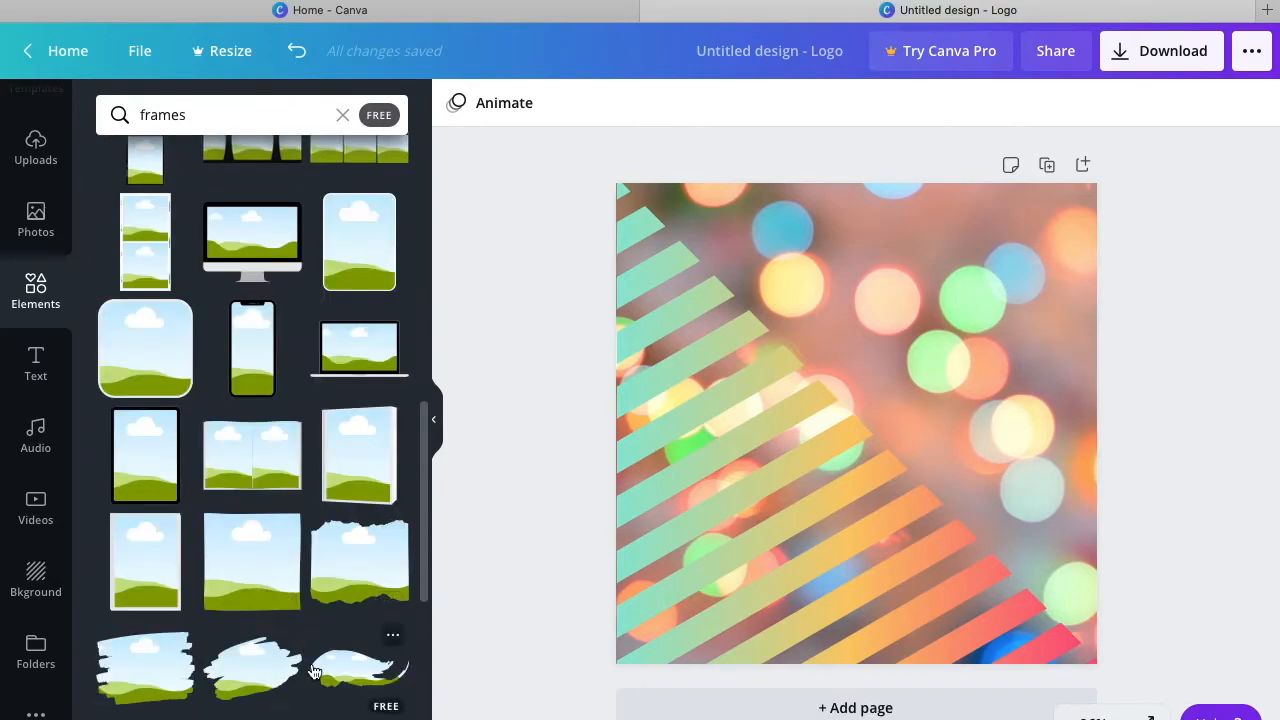
scroll(311, 671, down, 8)
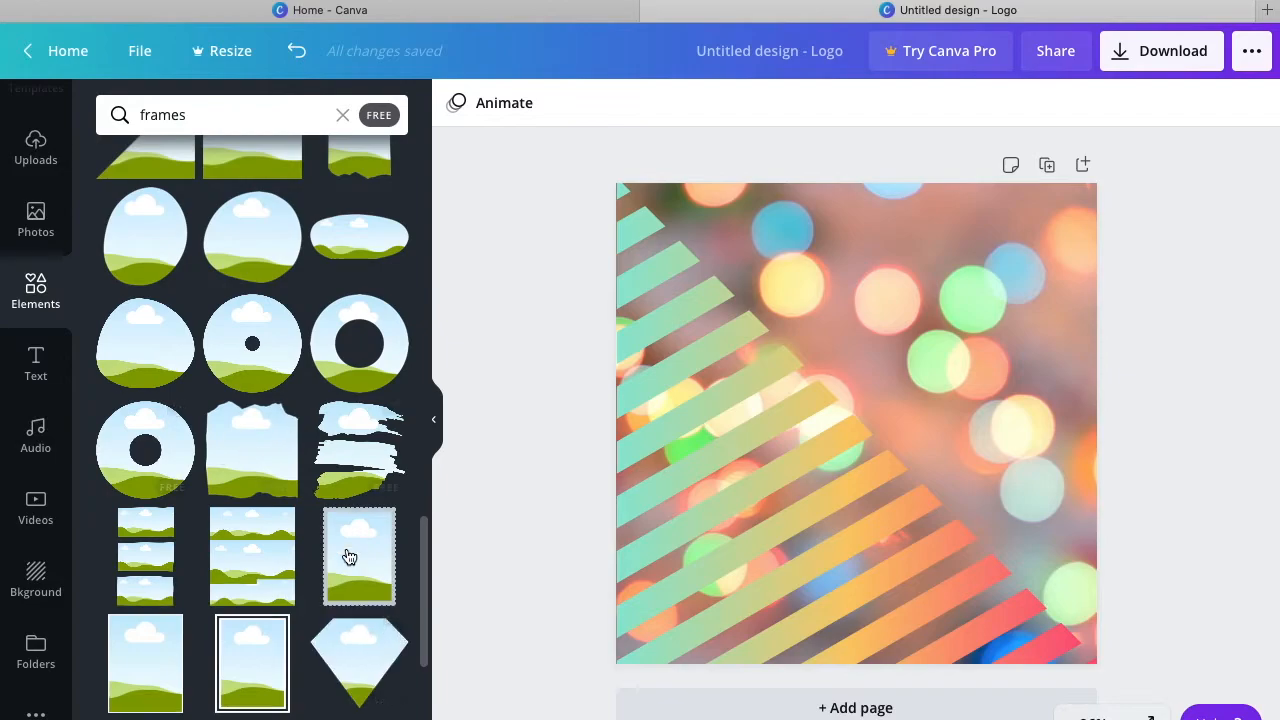
scroll(285, 665, down, 8)
scroll(296, 646, down, 8)
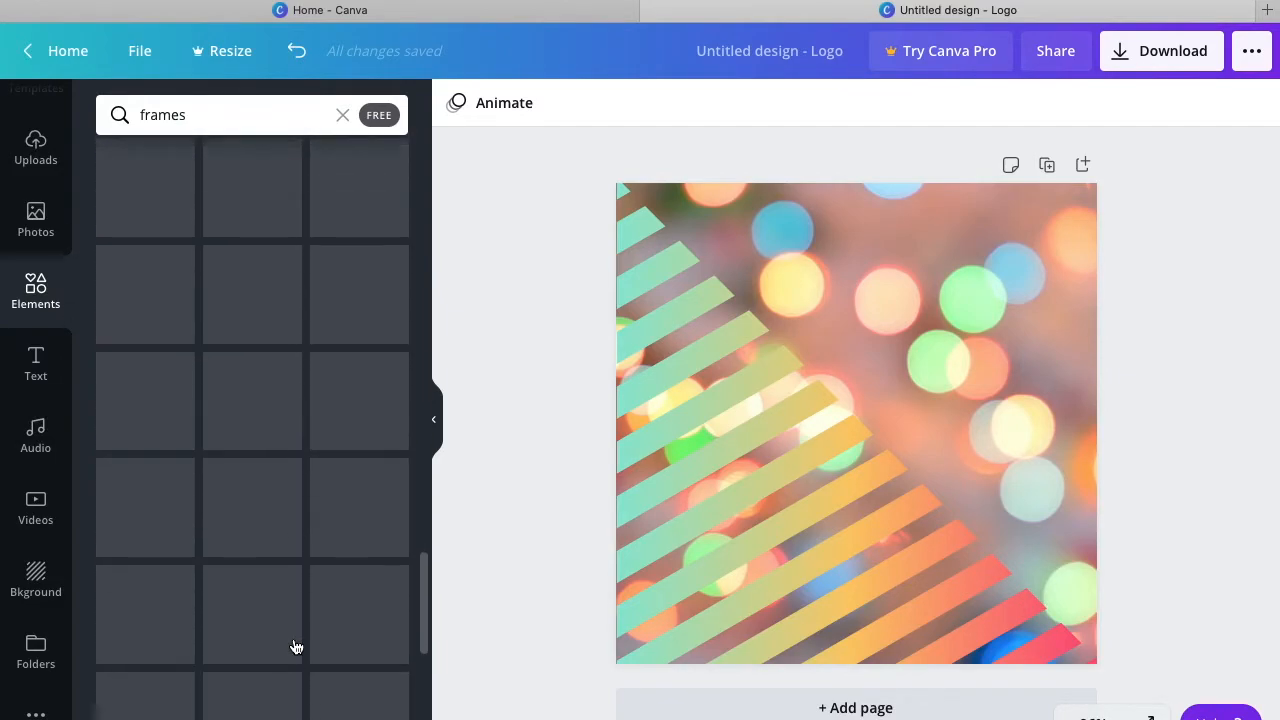
scroll(293, 645, up, 20)
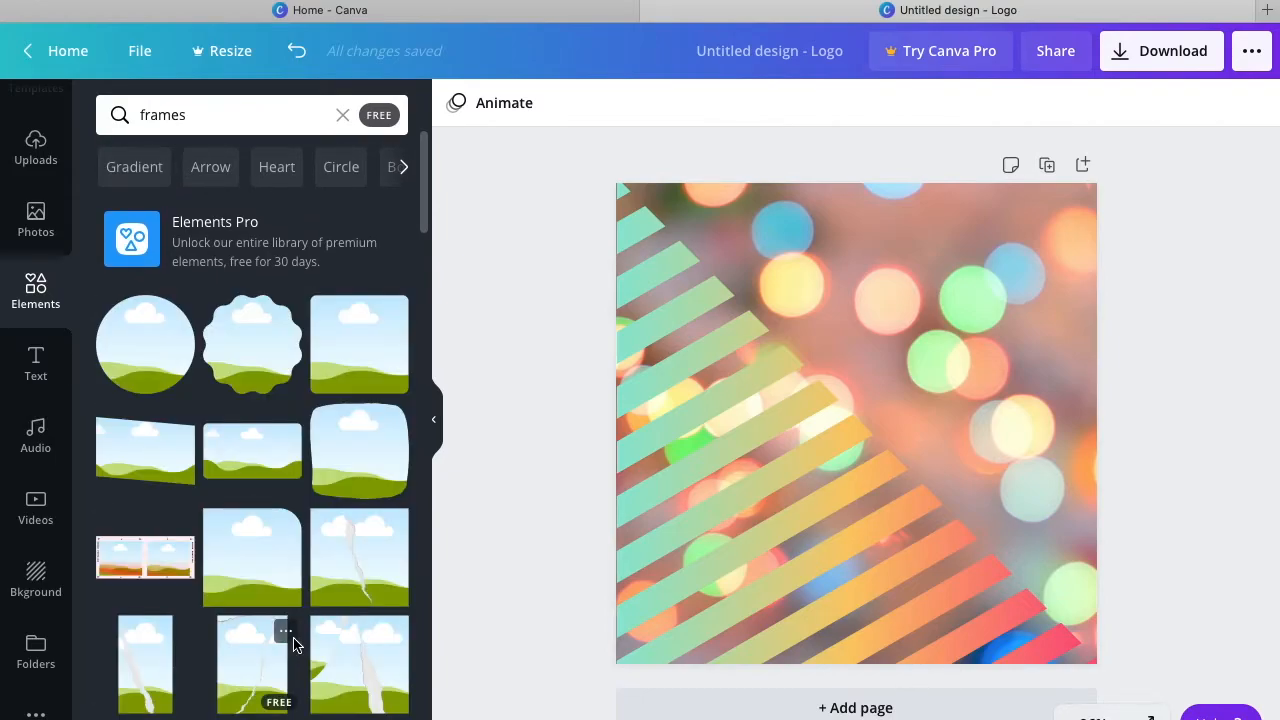
click(241, 325)
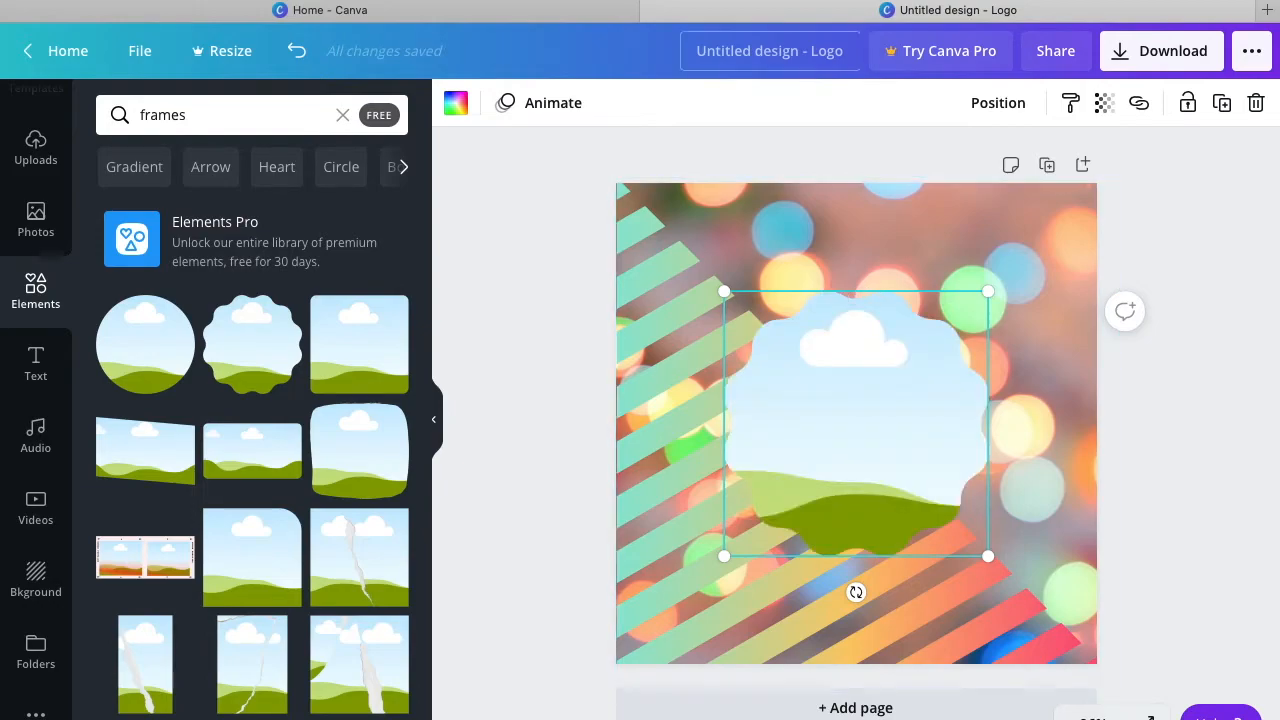
Enlarge the scalloped frame to nearly three quarters of the page width and centre it on the page.
drag(724, 291, 682, 252)
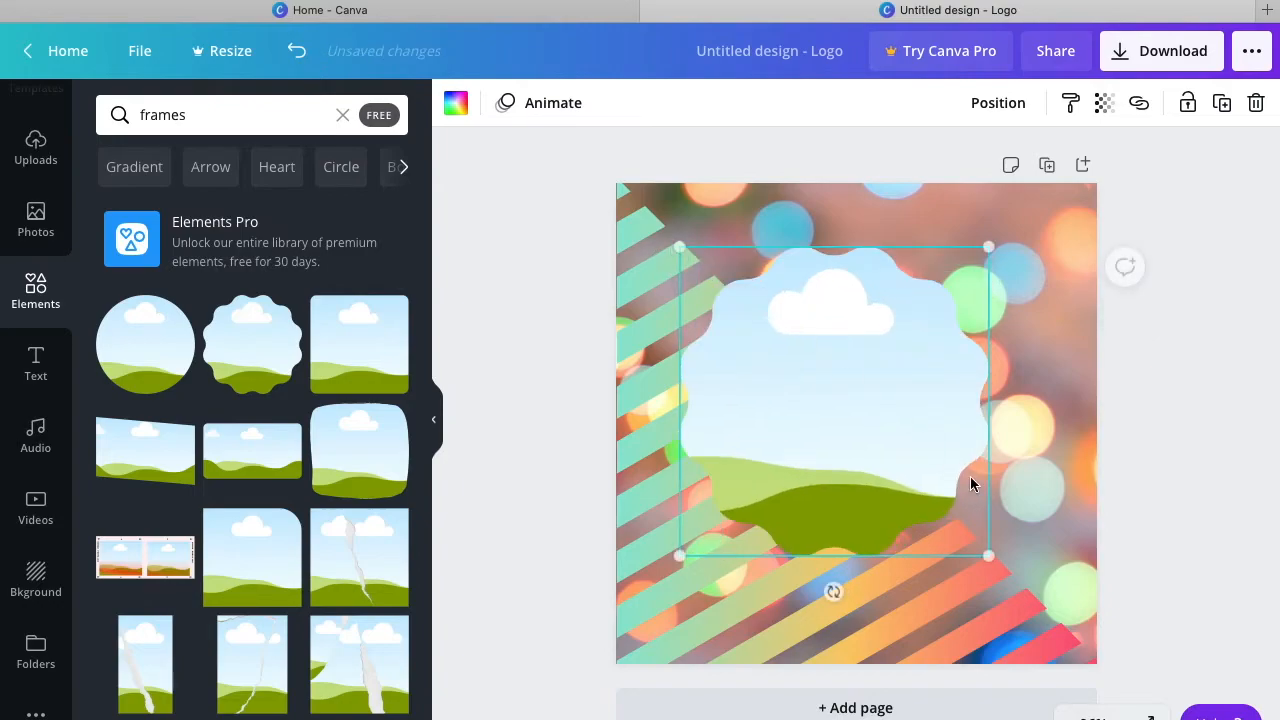
drag(988, 556, 1020, 605)
mouse_move(934, 474)
mouse_down()
mouse_move(923, 457)
mouse_move(930, 474)
mouse_up()
drag(860, 400, 861, 403)
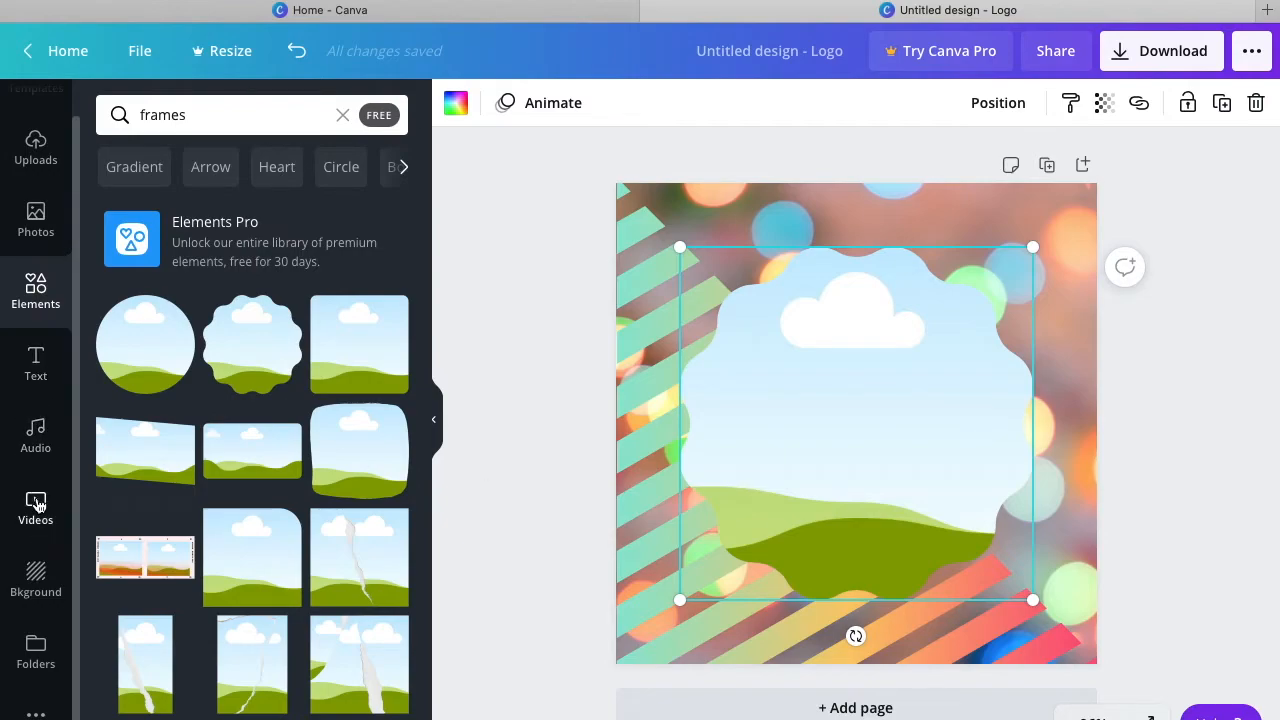
Replace the photo library's search term with "blue" and run the search.
click(36, 218)
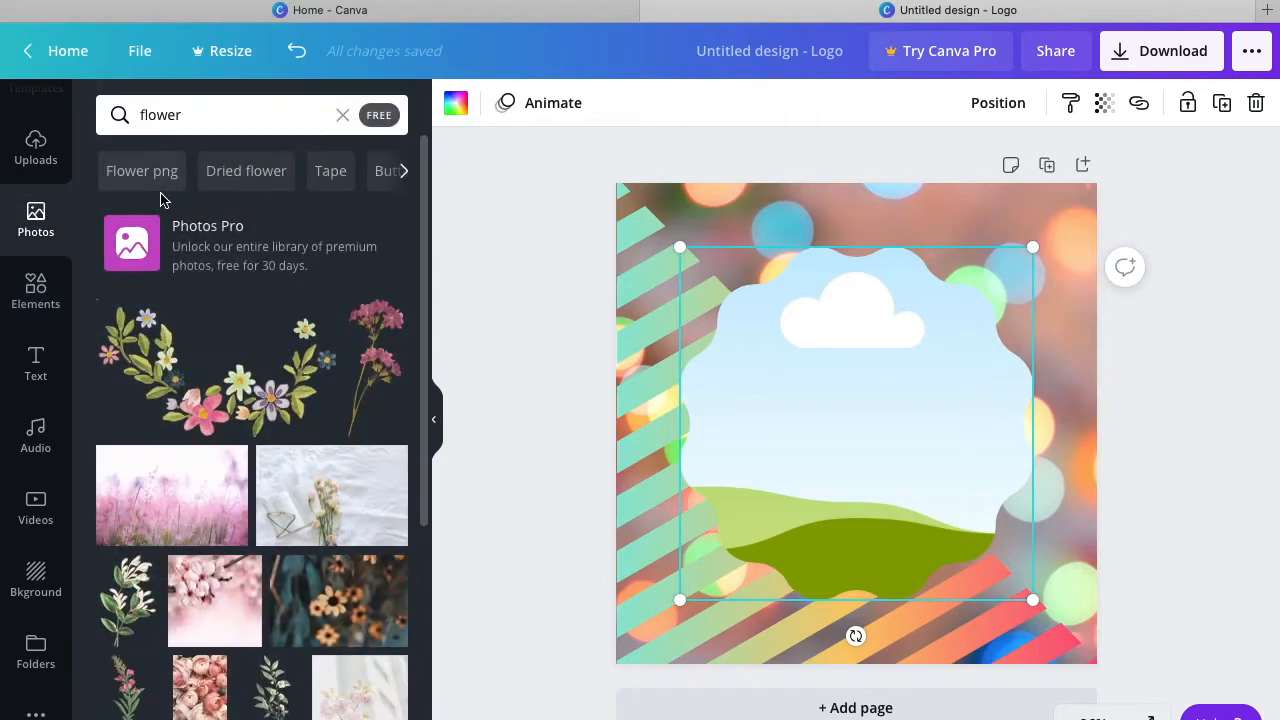
click(212, 117)
key(BackSpace)
key(BackSpace)
key(BackSpace)
key(BackSpace)
key(BackSpace)
key(BackSpace)
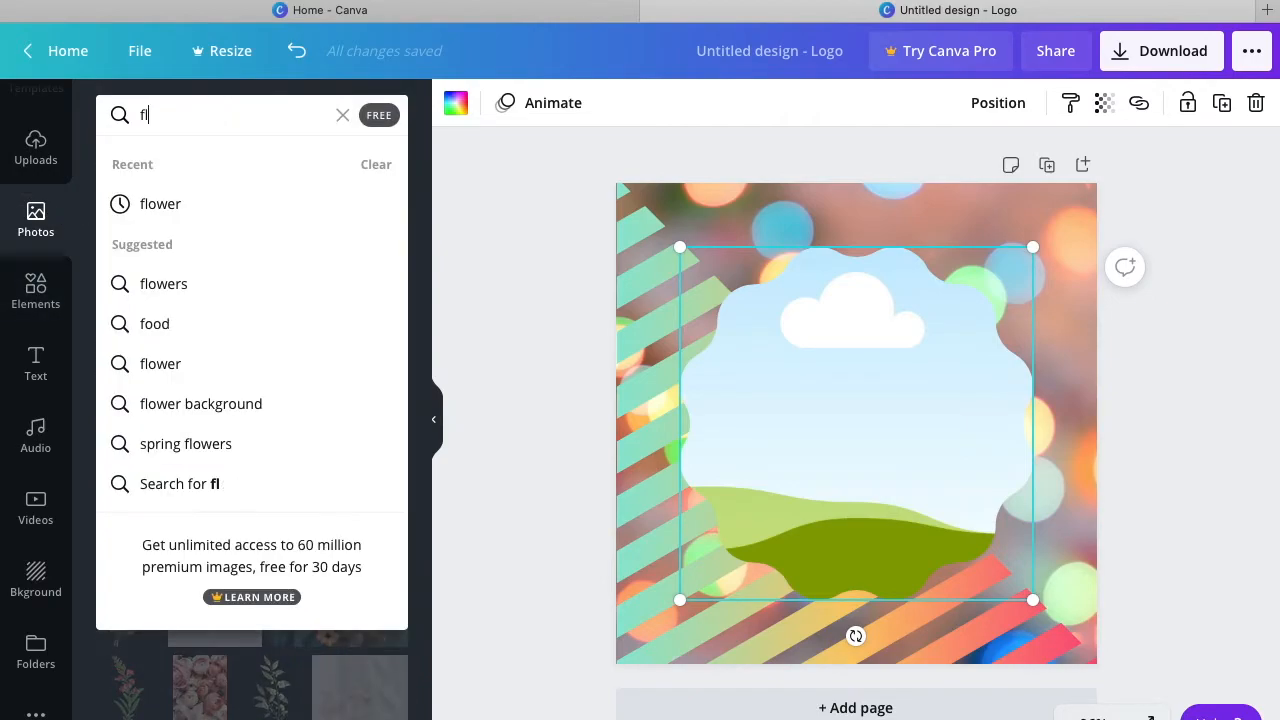
text(bluw)
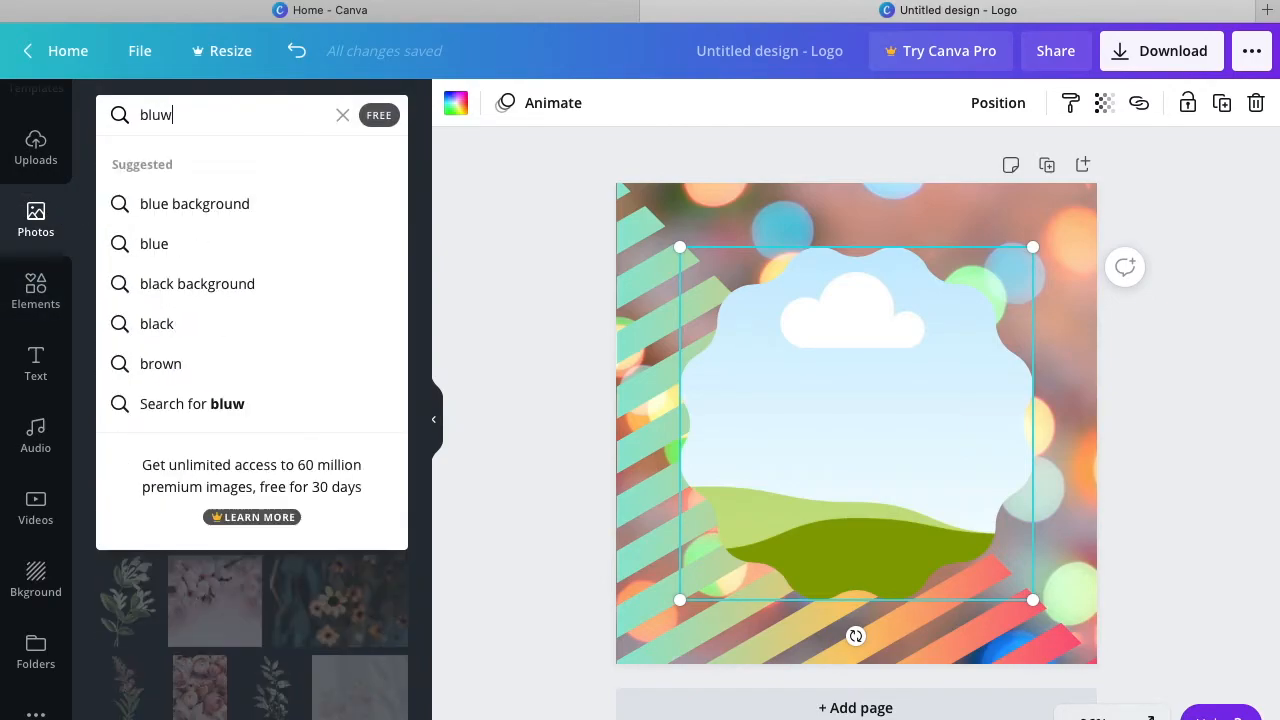
key(BackSpace)
text(e)
key(Return)
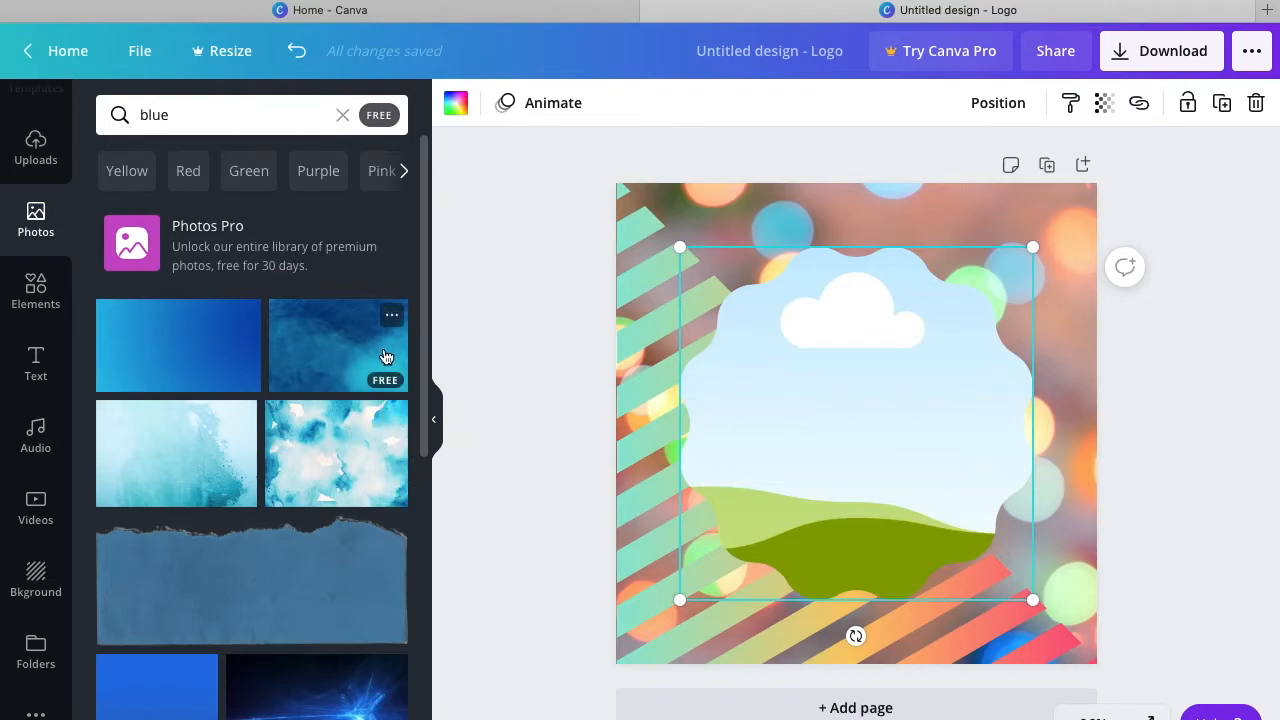
Fill the scalloped frame with the dark blue textured photo, and replace that photo with the 12-second palm tree video.
drag(369, 360, 851, 370)
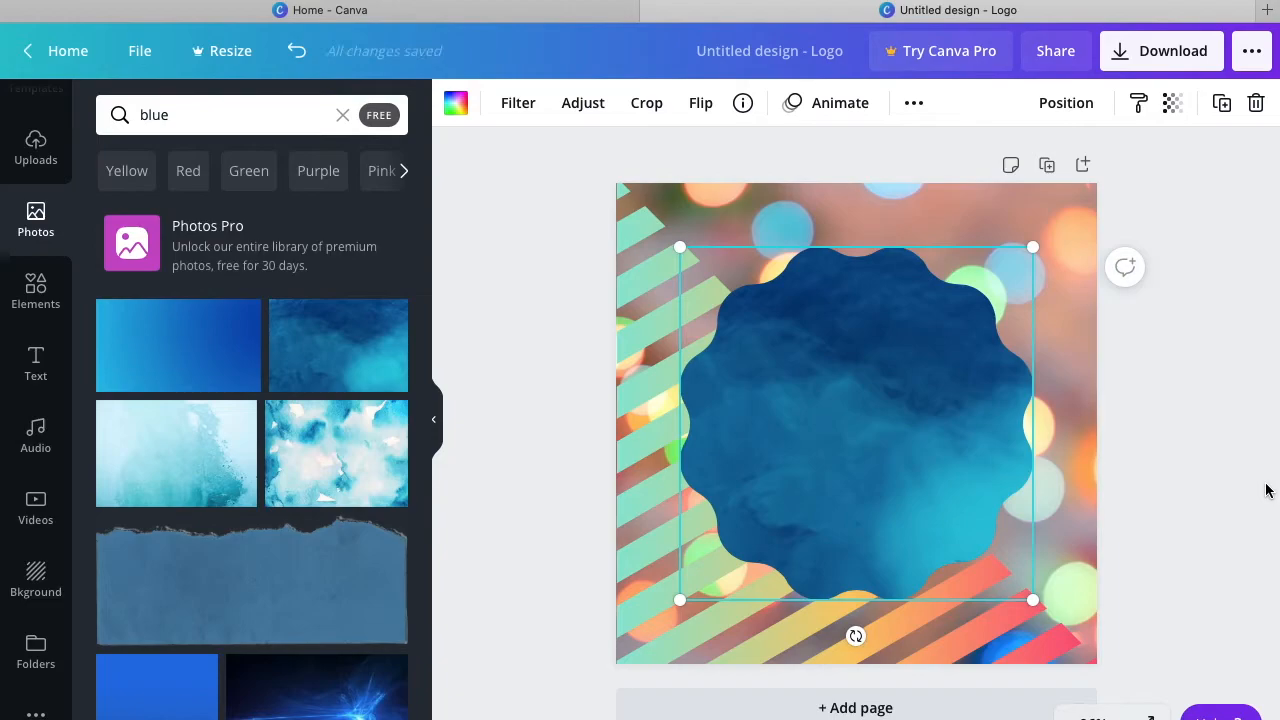
click(43, 515)
drag(185, 455, 871, 429)
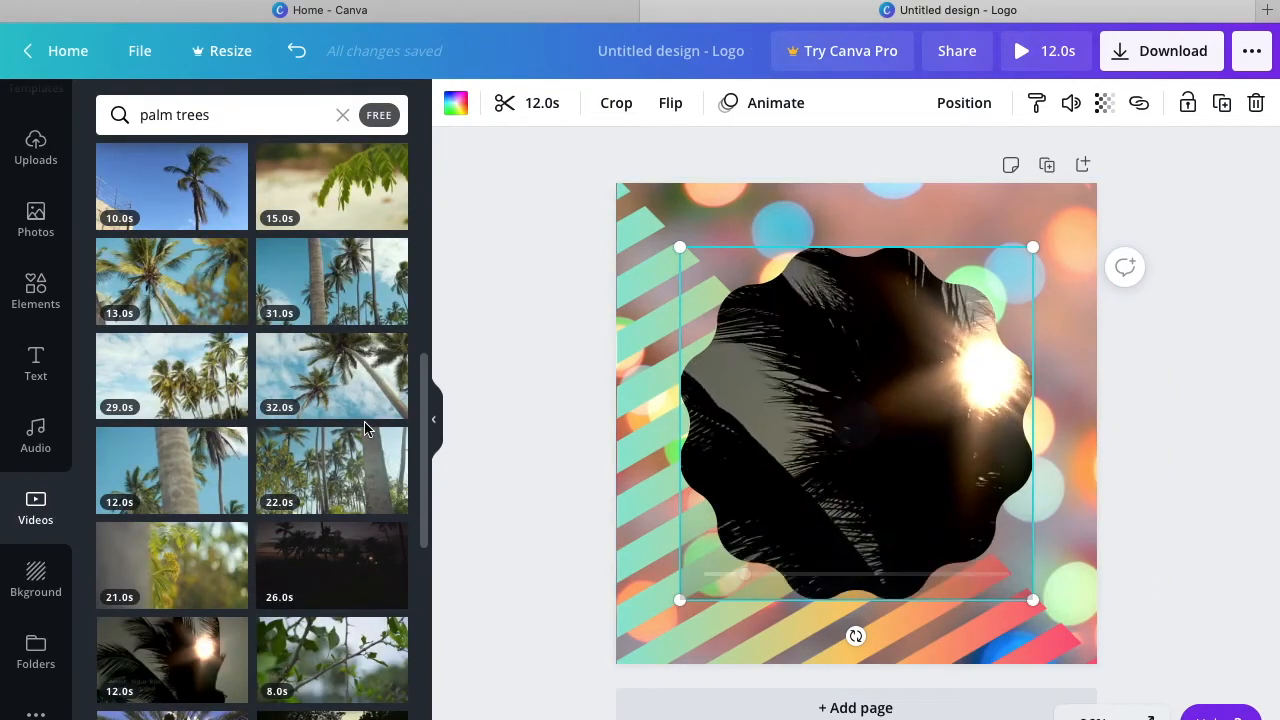
Swap the palm tree video in the scalloped frame for the dark blue textured photo and deselect the frame.
click(18, 203)
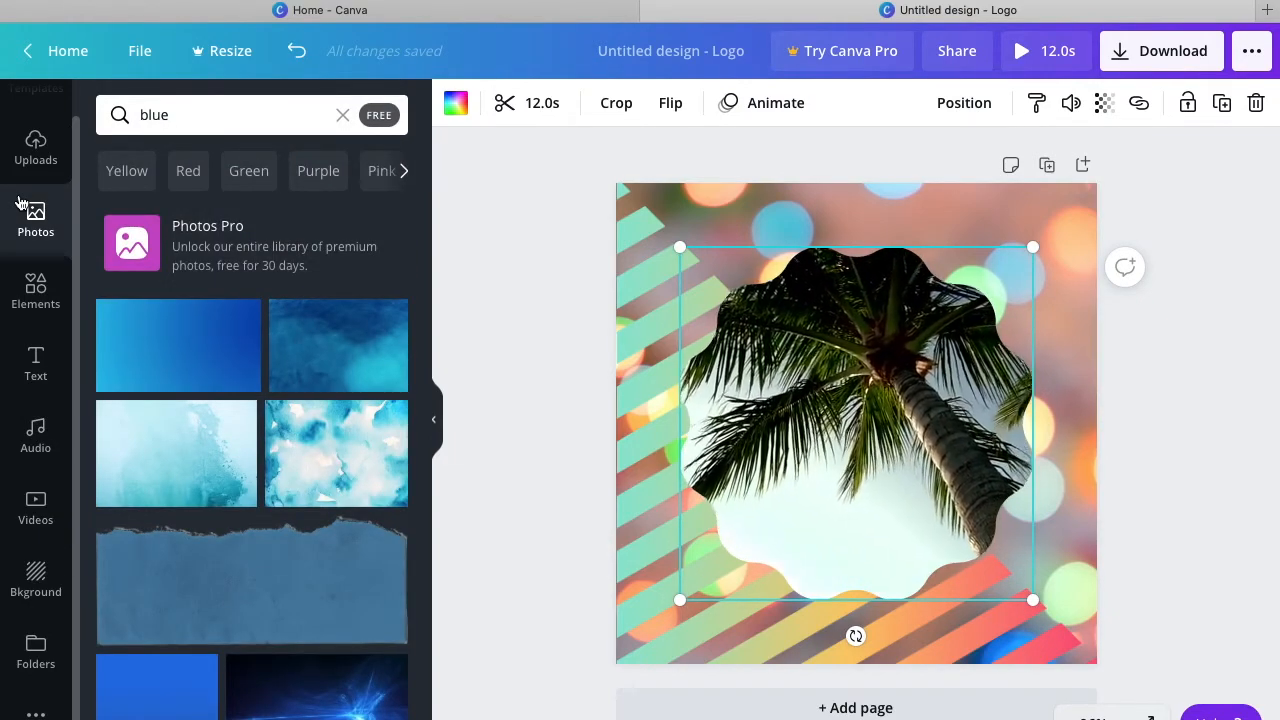
drag(309, 303, 698, 320)
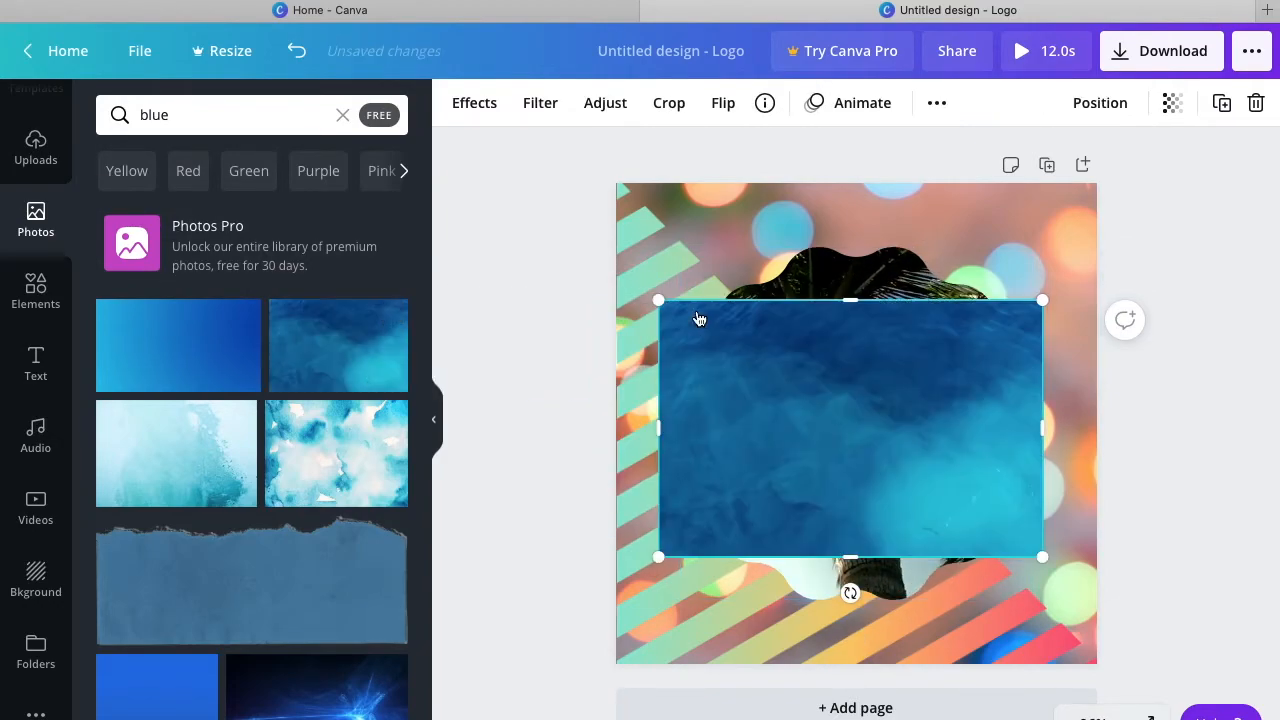
mouse_move(850, 300)
mouse_down()
mouse_move(866, 385)
mouse_move(866, 372)
mouse_up()
drag(877, 460, 884, 430)
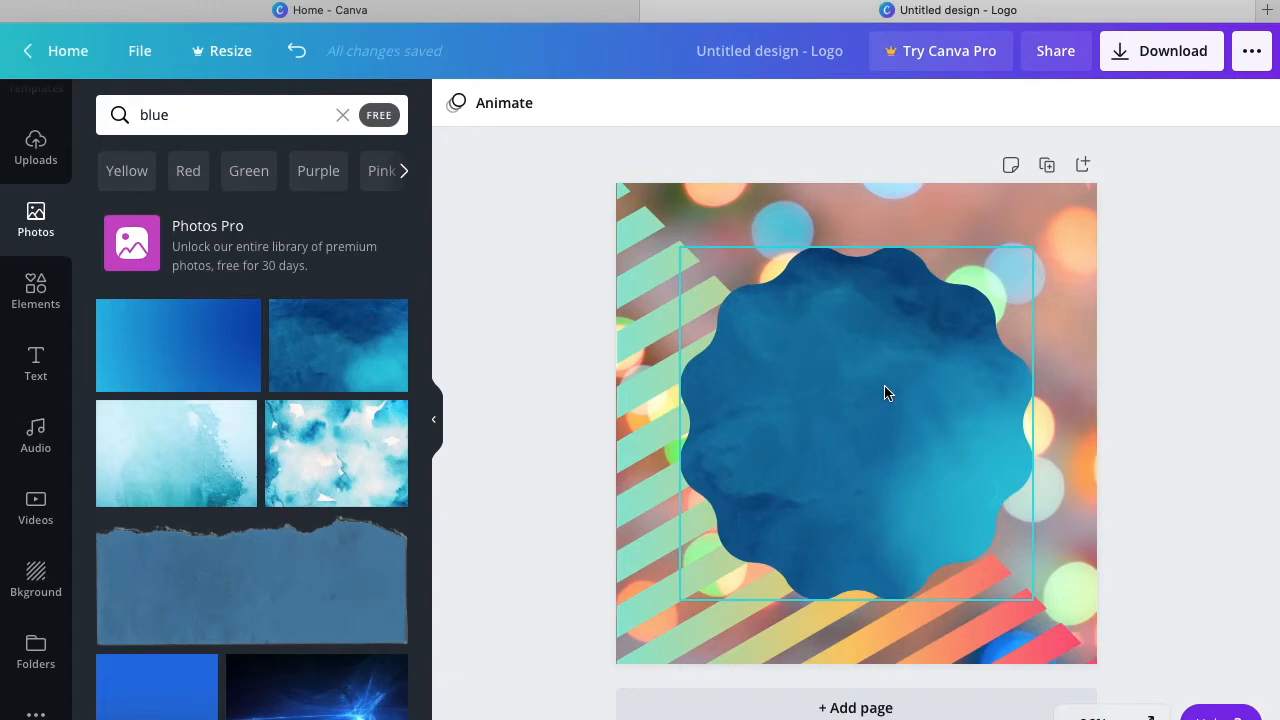
click(885, 430)
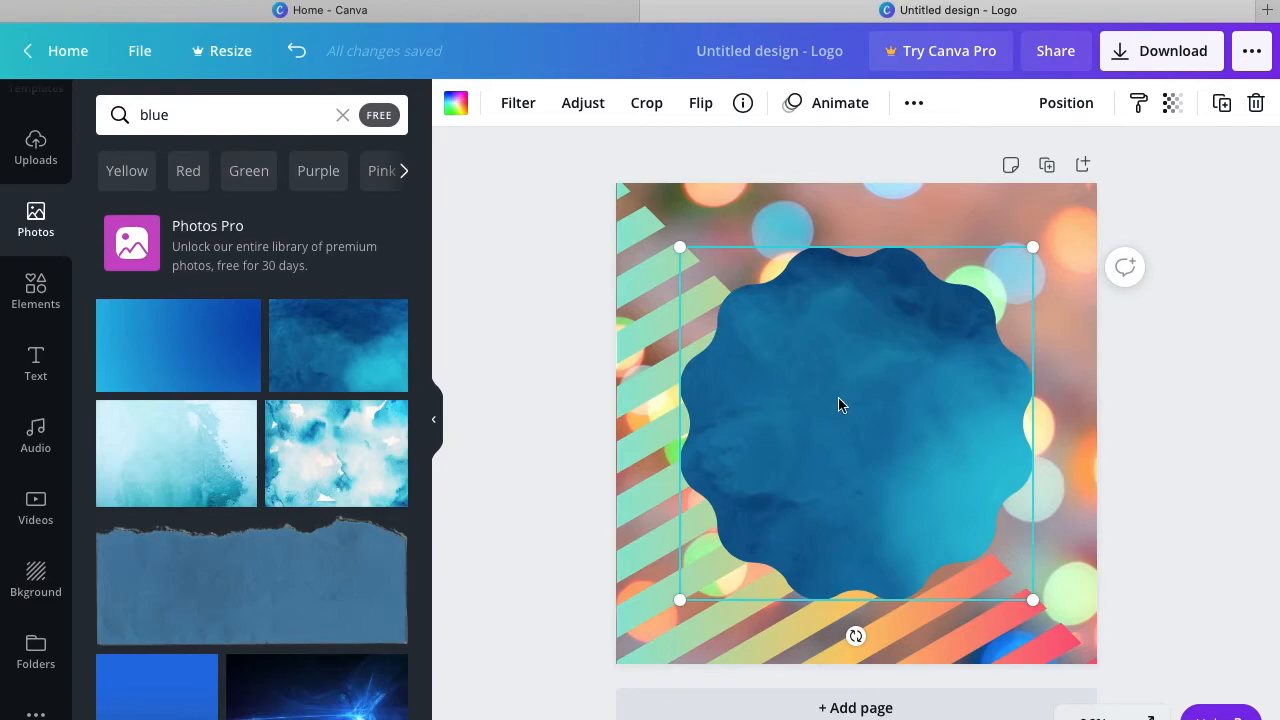
click(1207, 278)
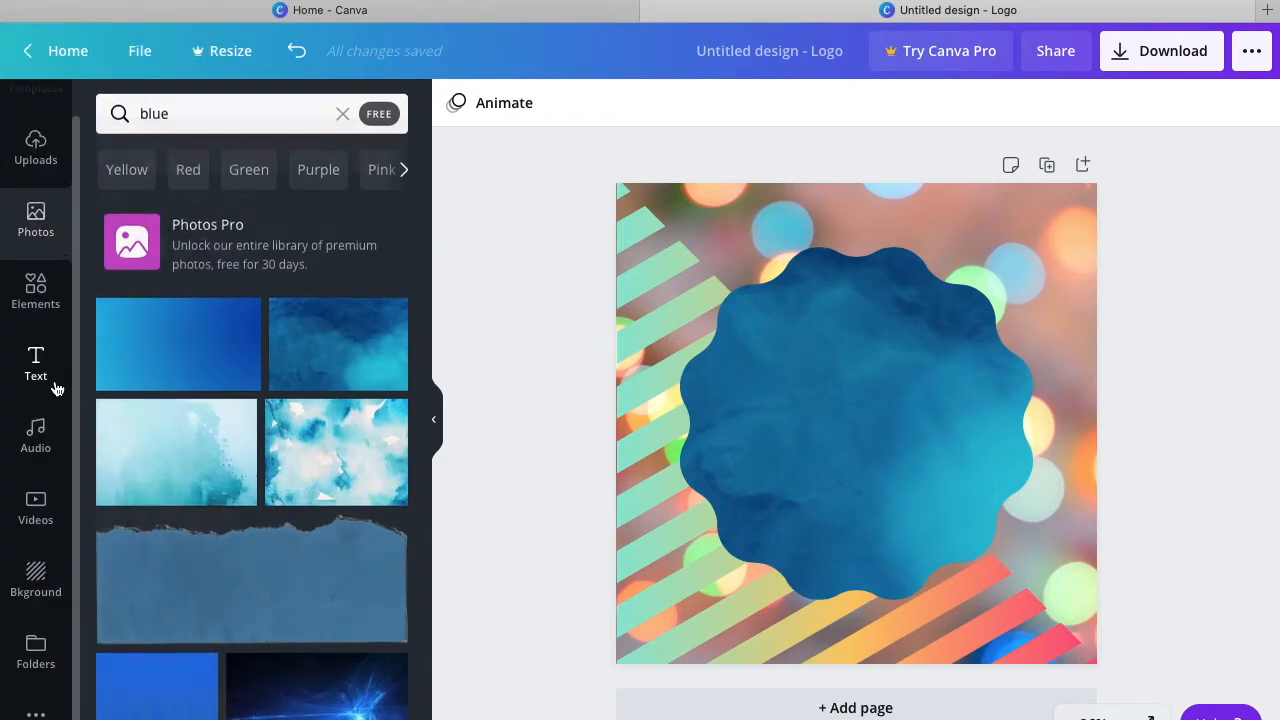
Browse the font combinations and add the yellow "fun" text to the middle of the page.
click(57, 389)
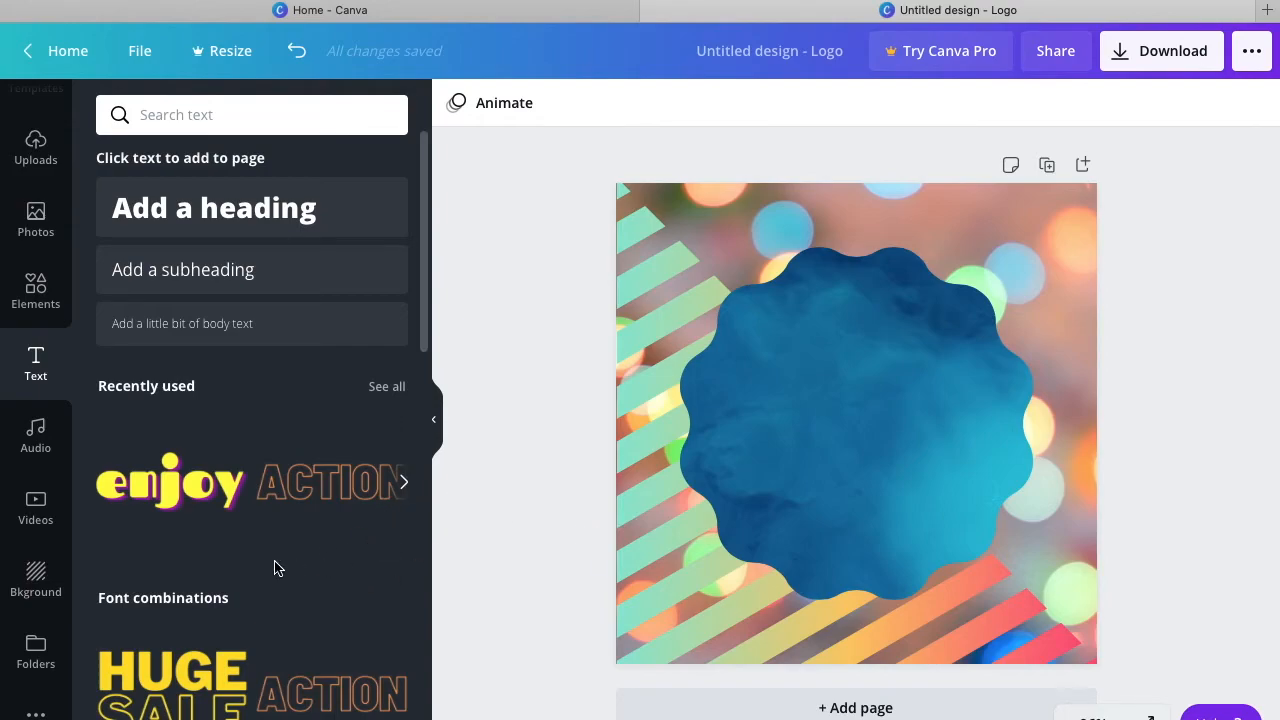
scroll(275, 568, down, 10)
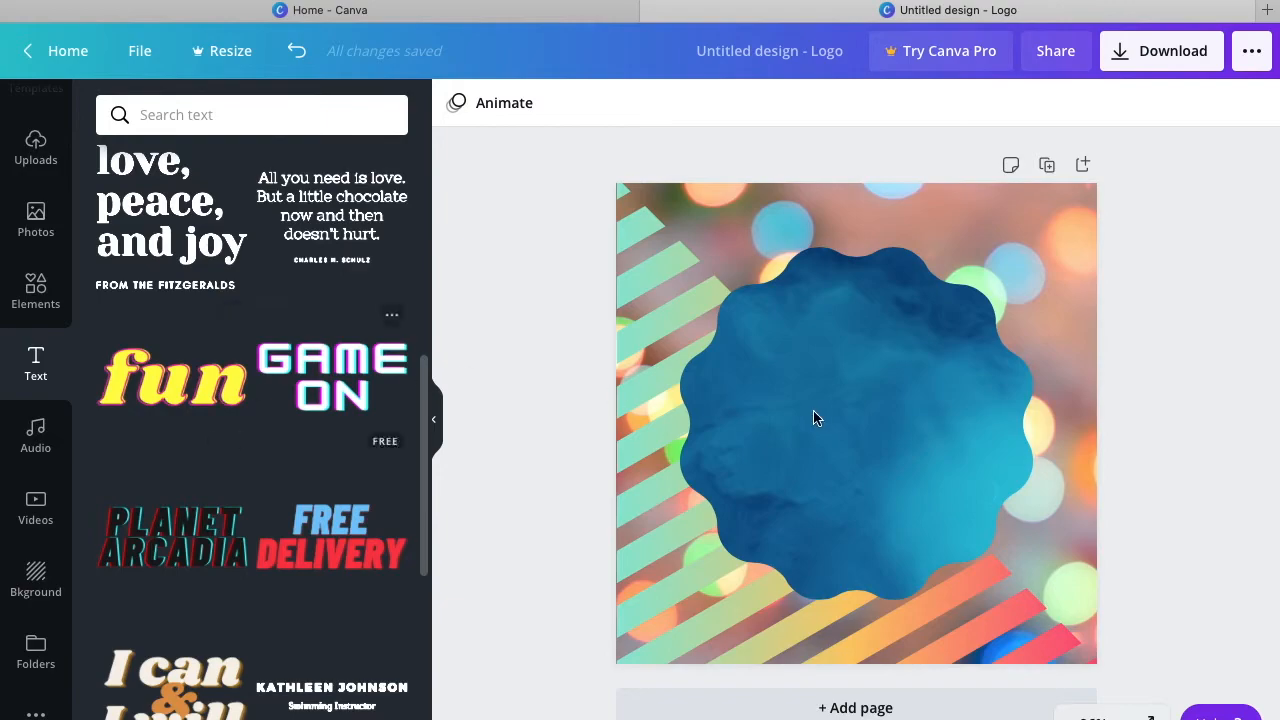
click(390, 395)
drag(390, 395, 788, 418)
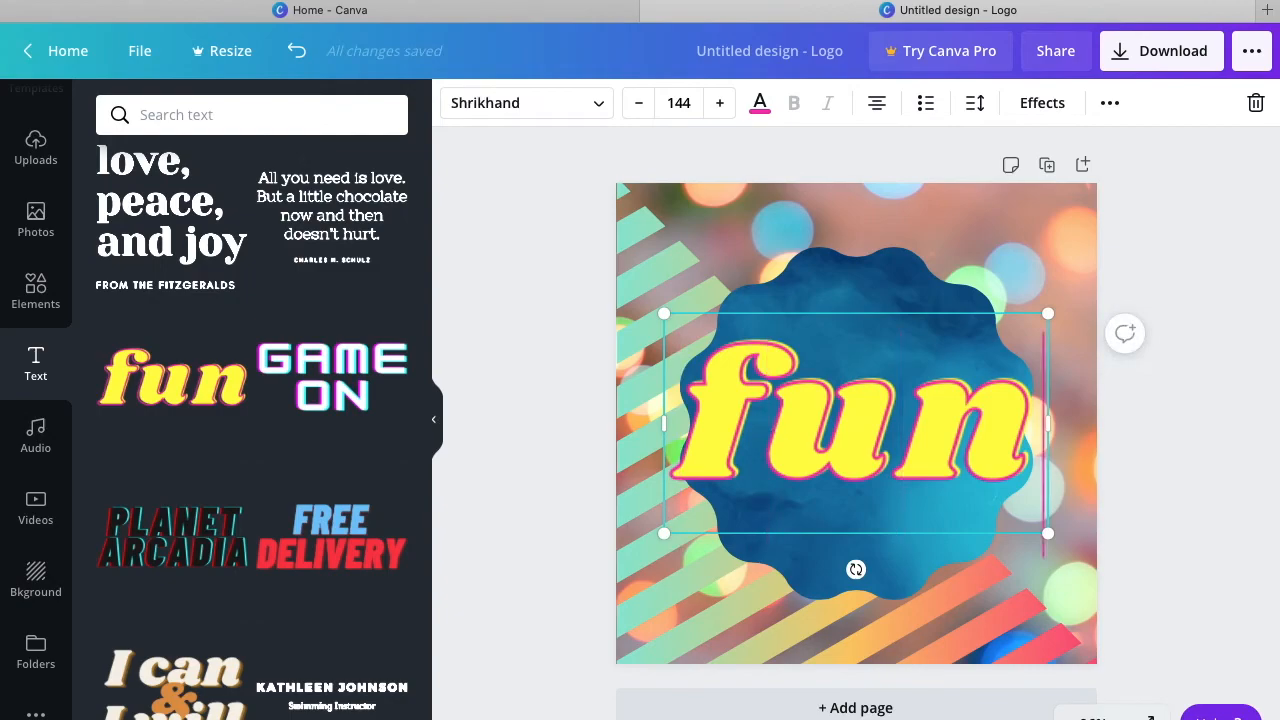
Replace the "fun" wording with "test", clear the text box completely, and deselect everything on the page.
key(BackSpace)
key(BackSpace)
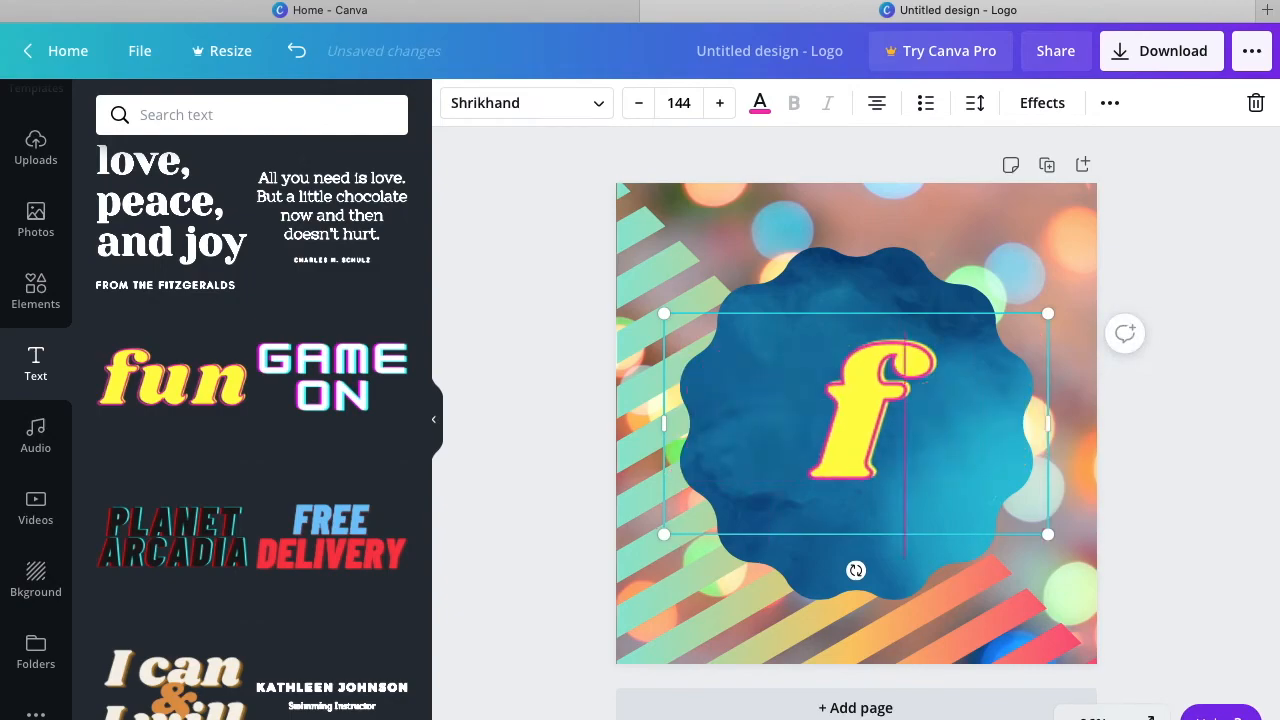
key(BackSpace)
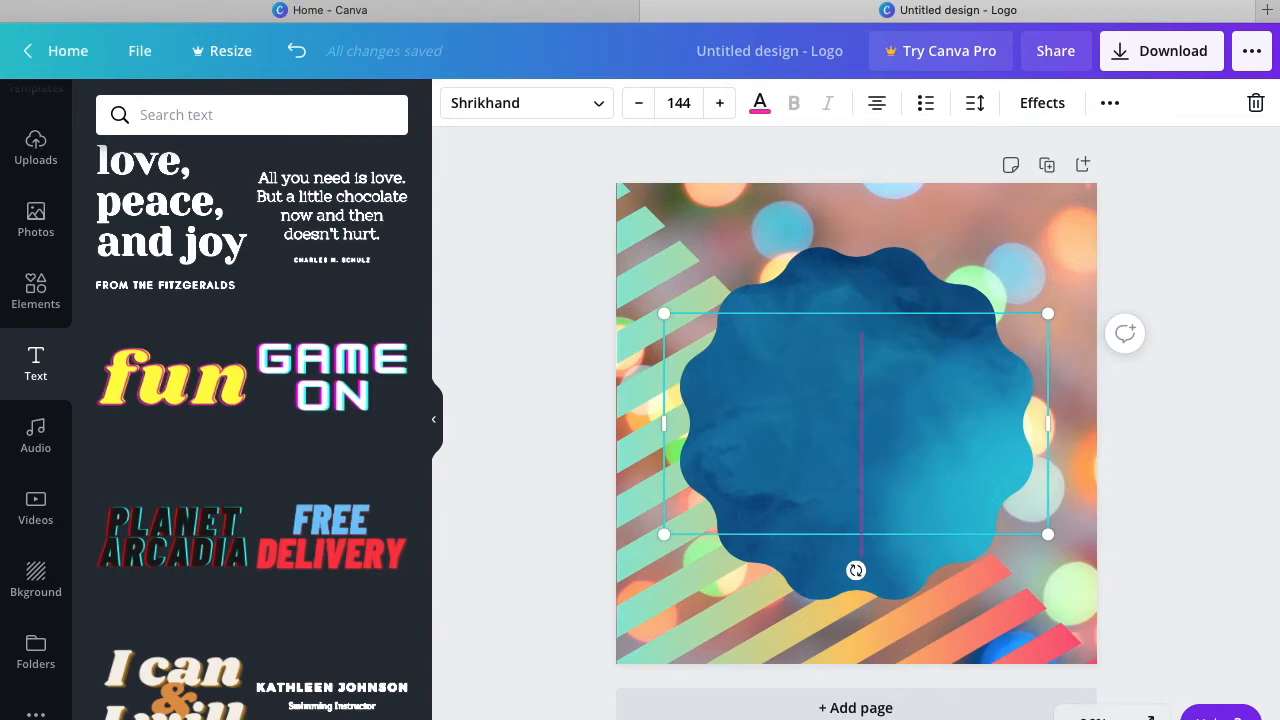
text(test)
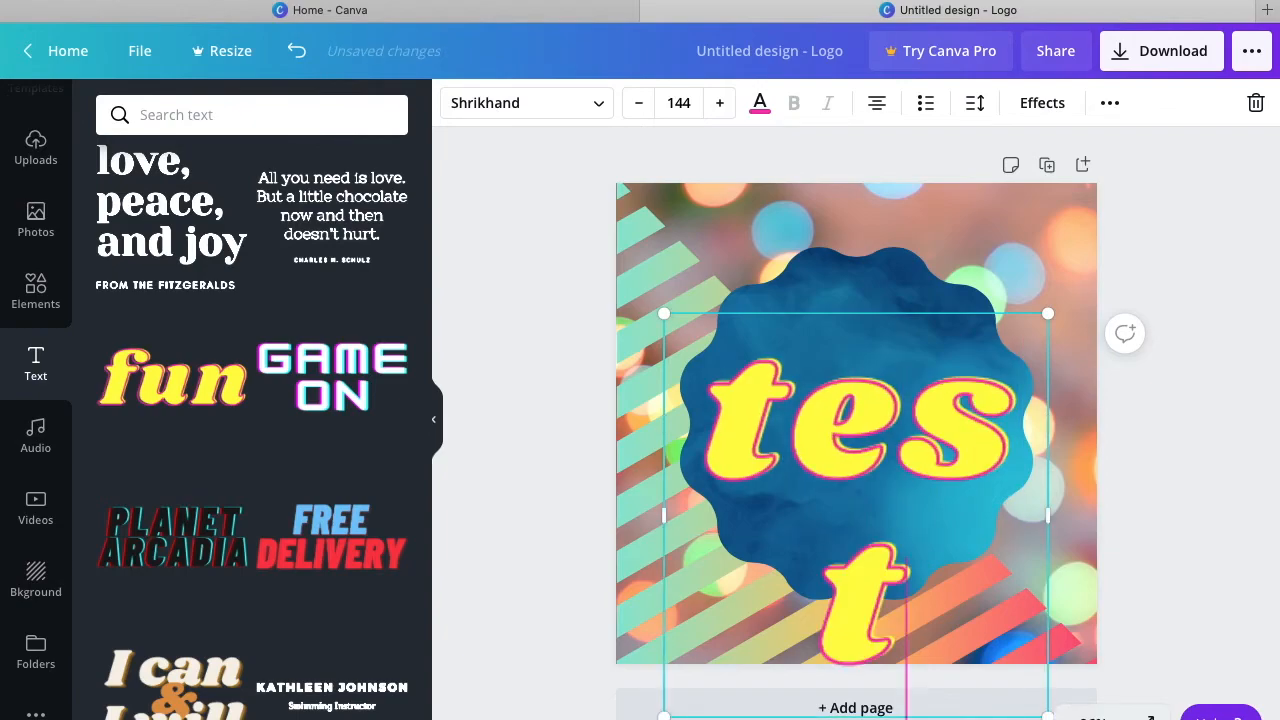
key(BackSpace)
key(BackSpace)
key(BackSpace)
key(BackSpace)
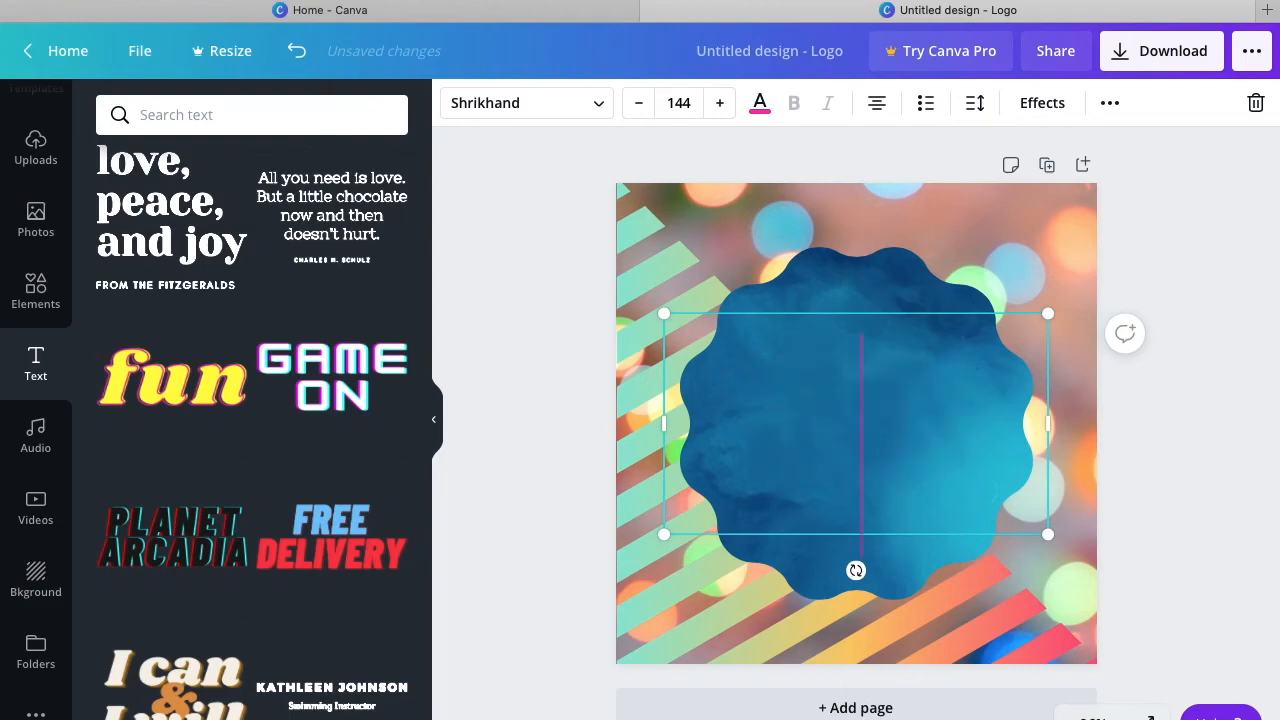
click(1171, 405)
click(940, 432)
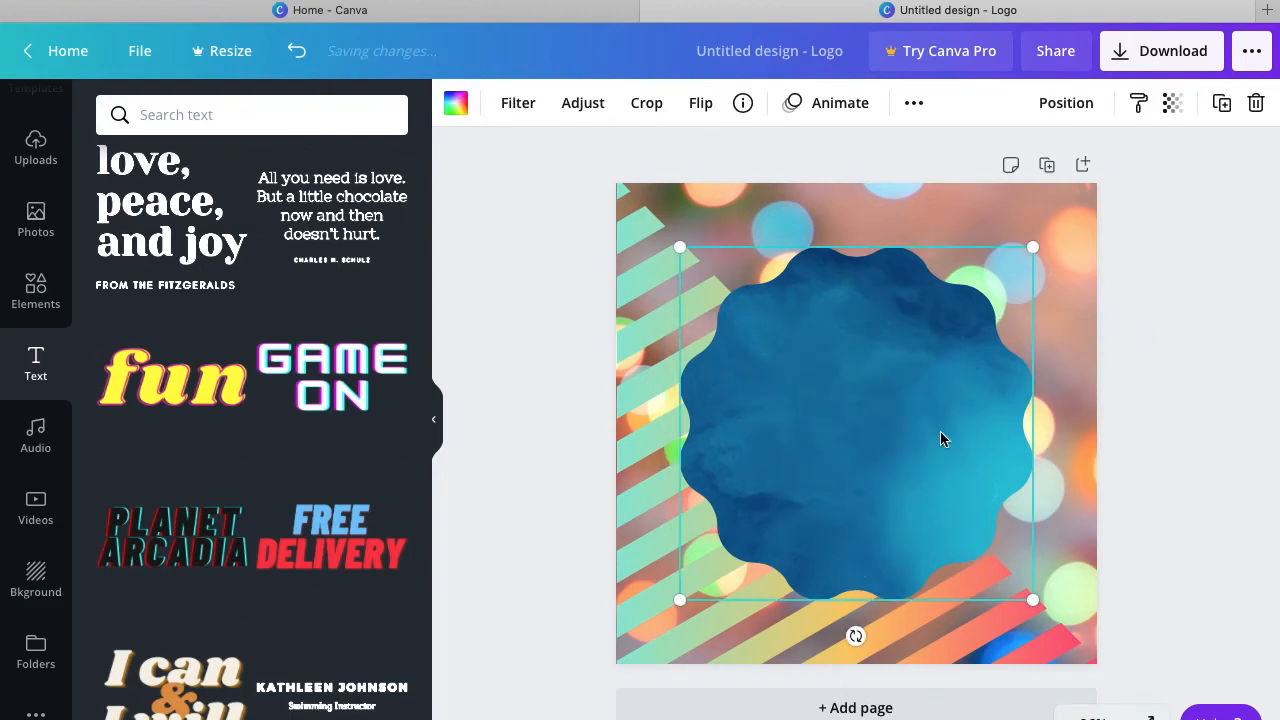
click(1143, 445)
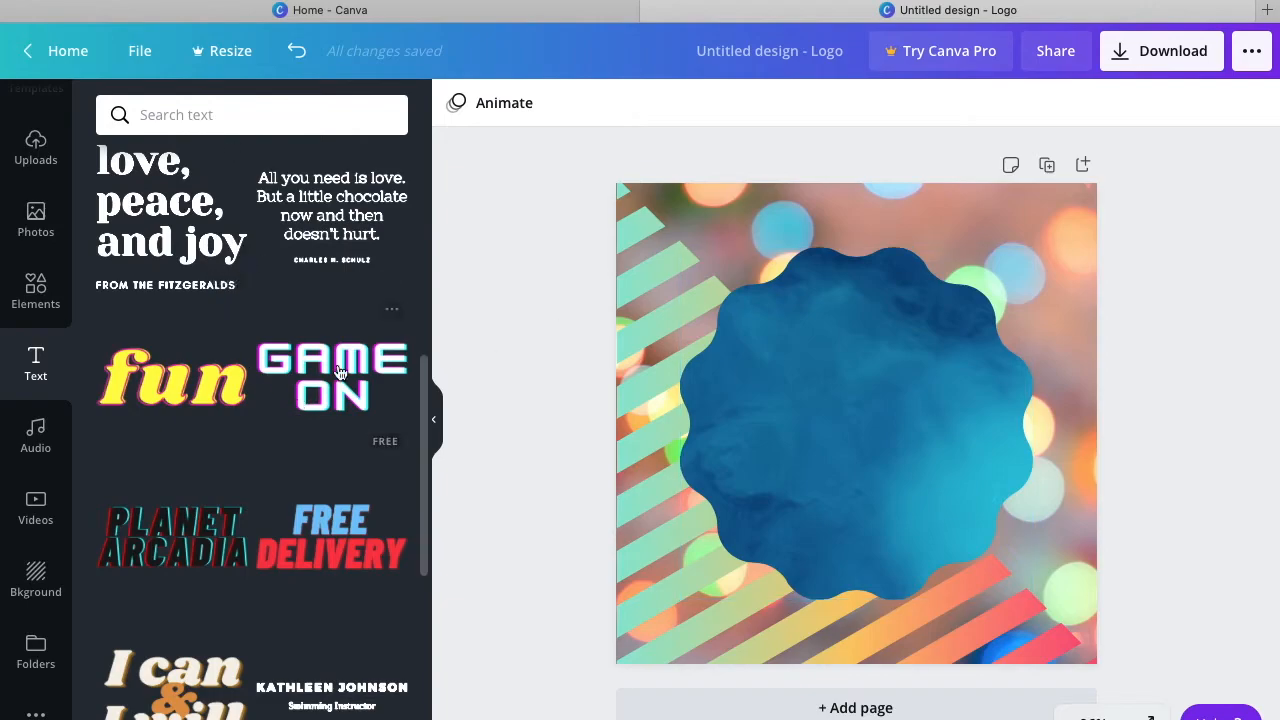
Add a heading to the page and replace its placeholder text with "Canva" and "Logo" on two lines.
scroll(338, 372, up, 10)
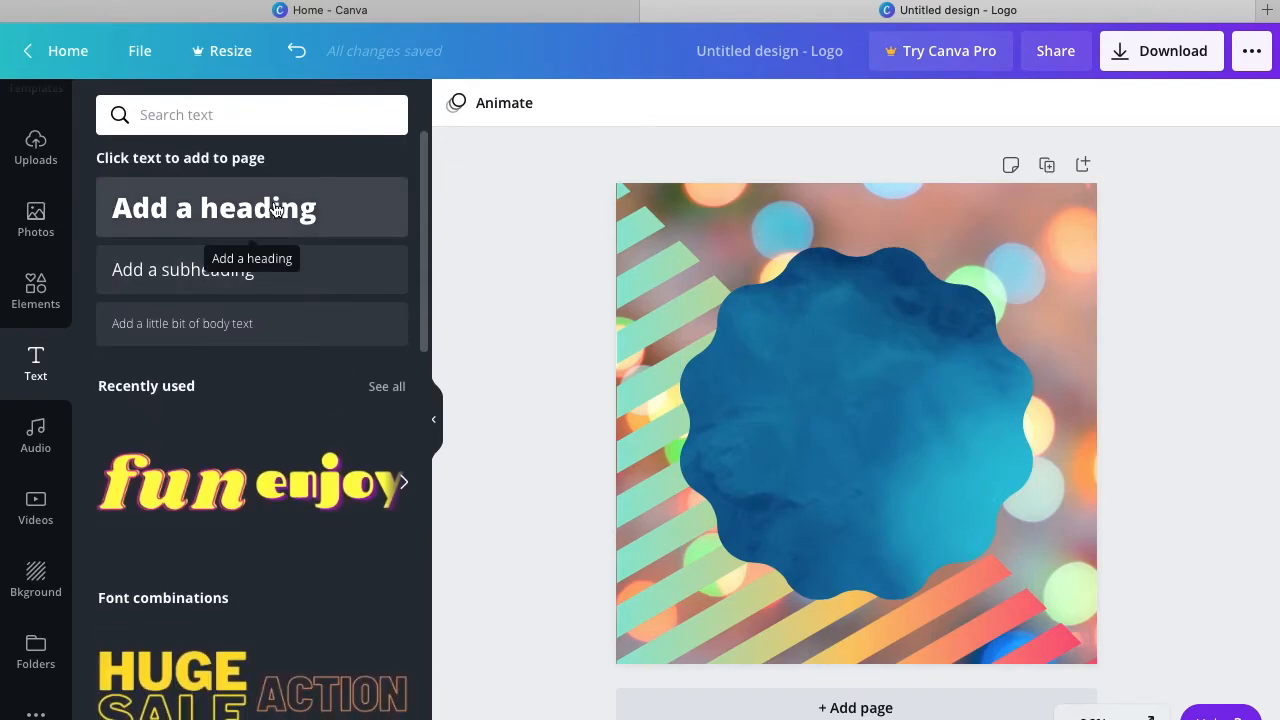
click(277, 208)
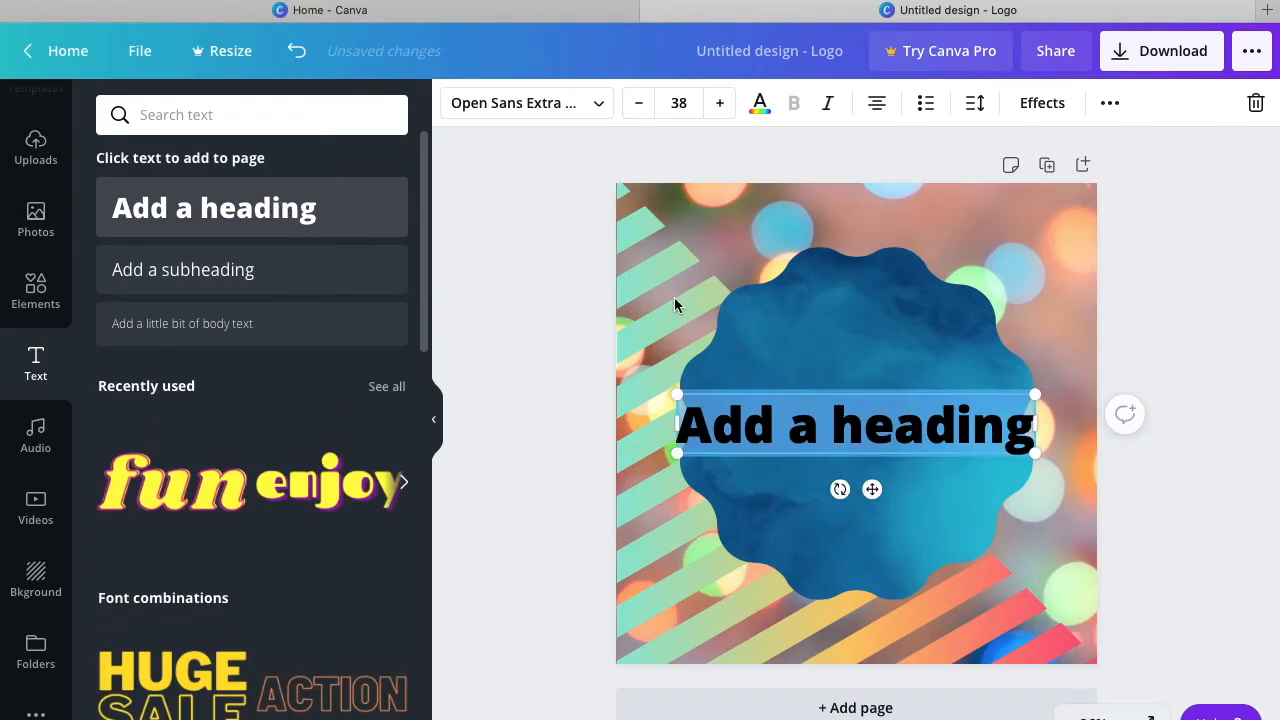
double_click(849, 424)
click(849, 424)
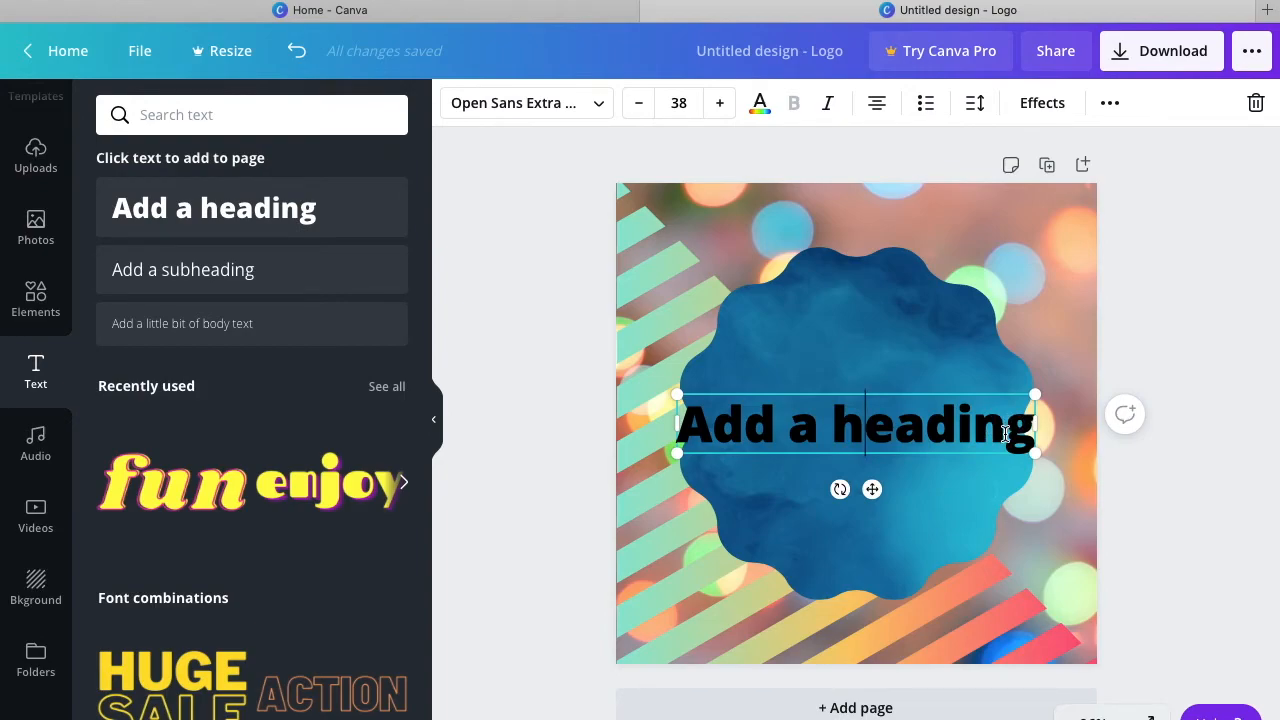
triple_click(1005, 433)
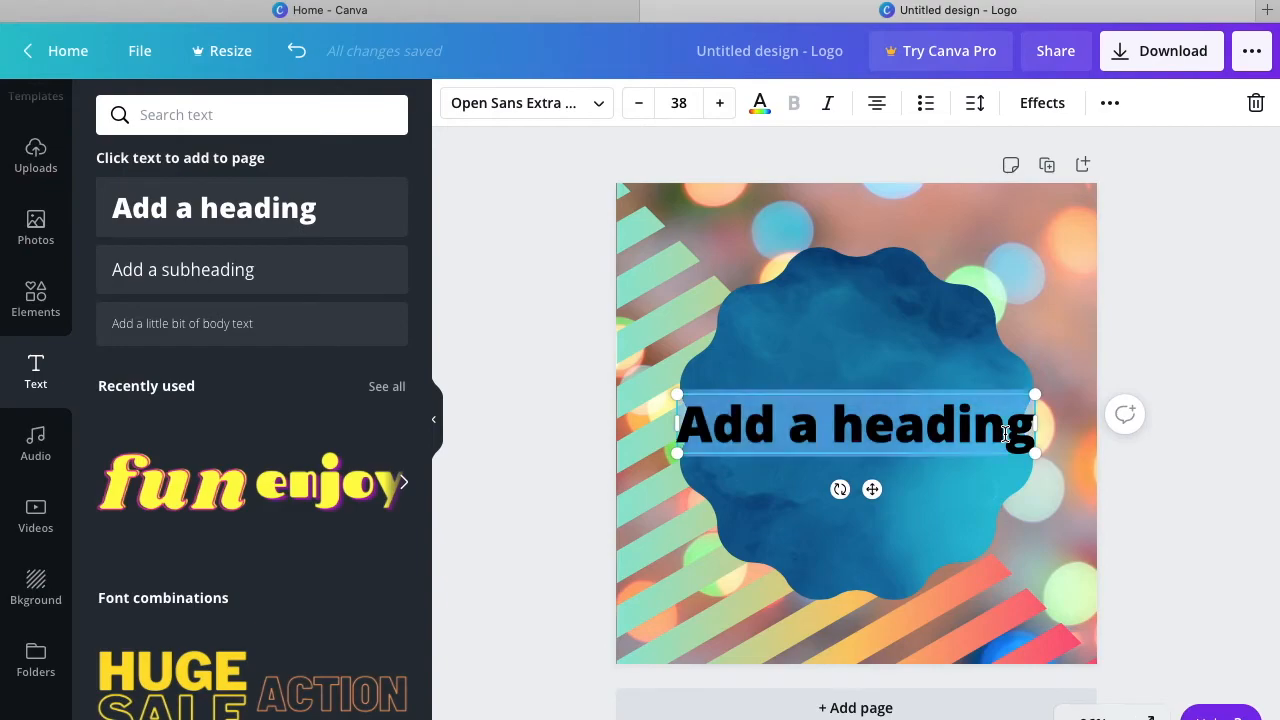
key(BackSpace)
text(Canva)
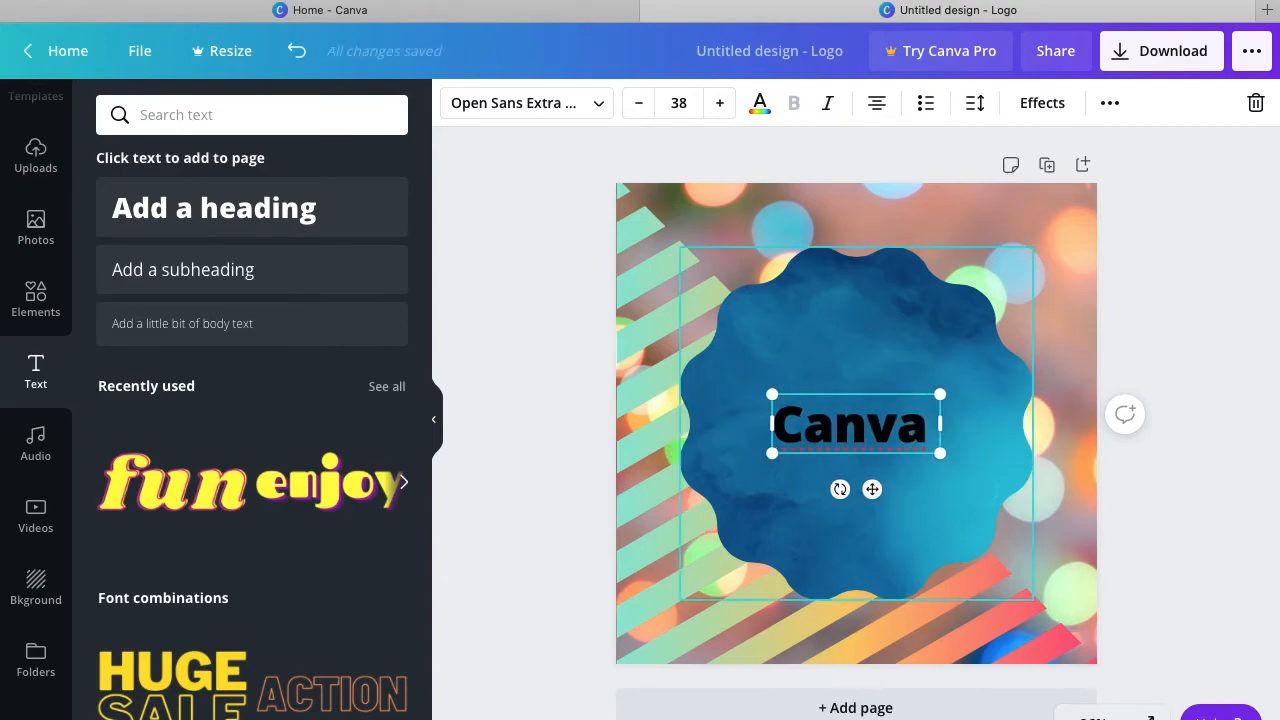
key(Return)
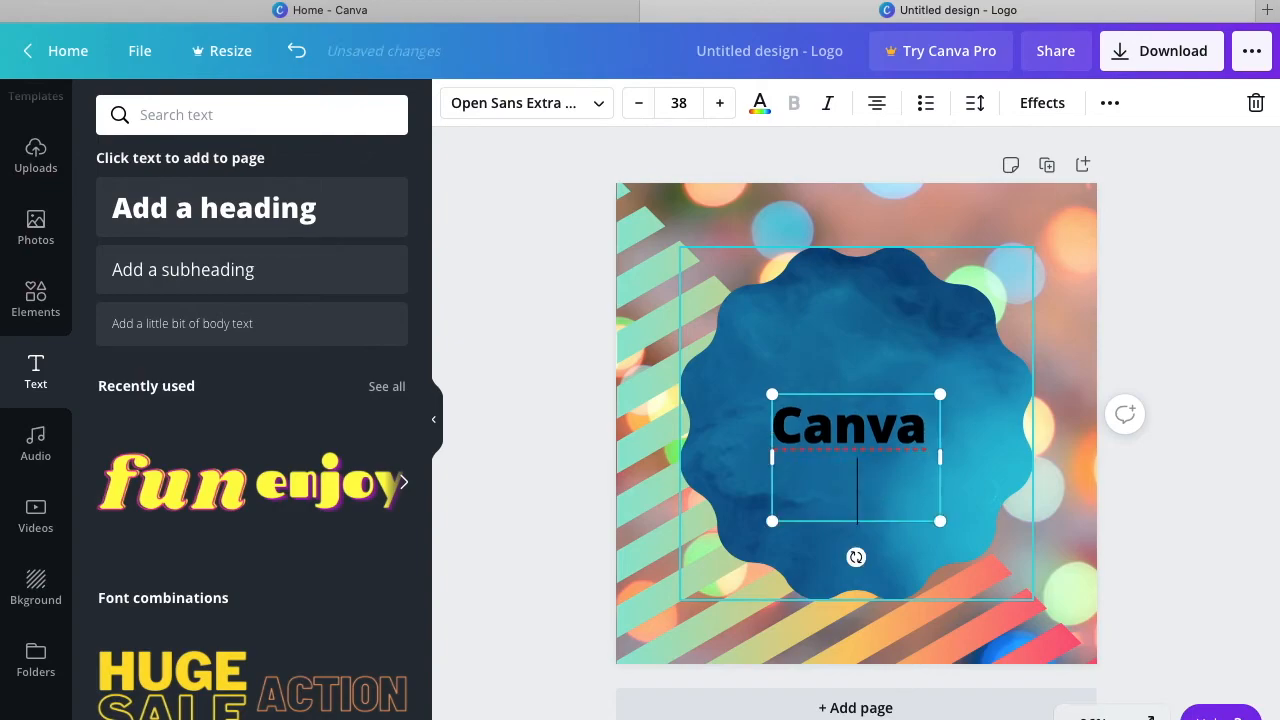
text(Logo)
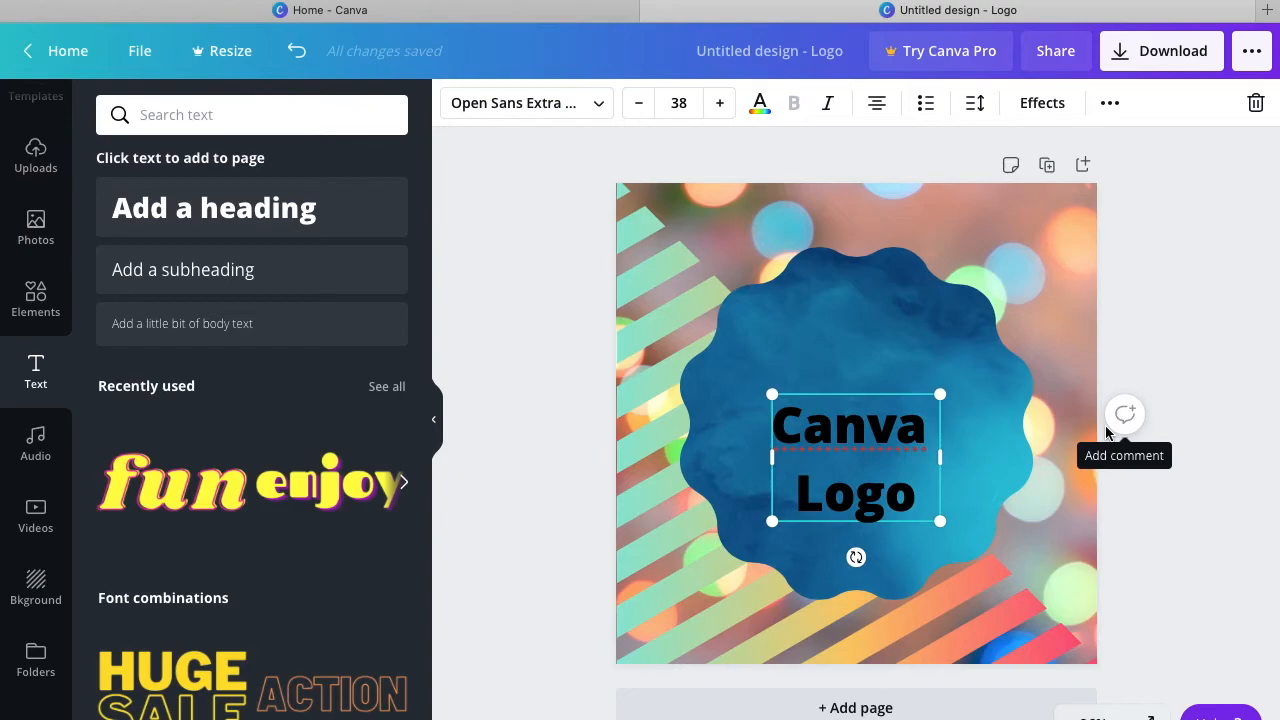
Change the font of the whole "Canva Logo" heading to Aloja.
key(super+a)
click(596, 106)
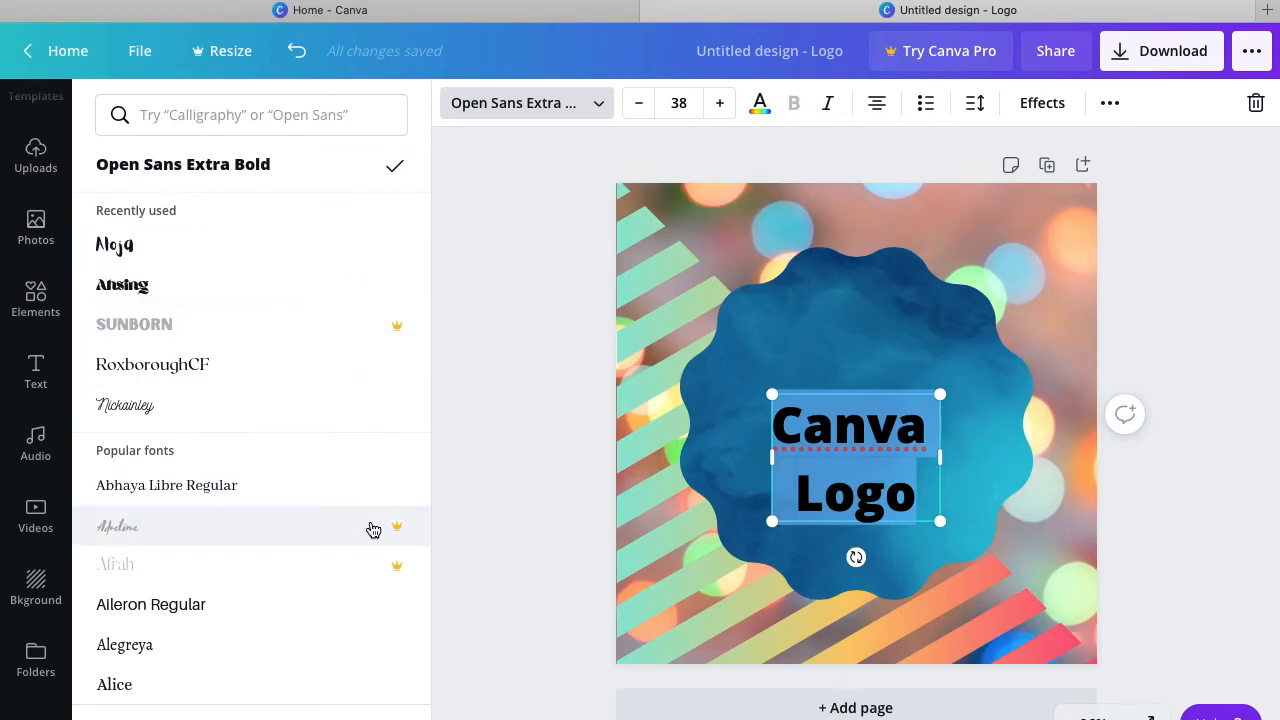
click(308, 266)
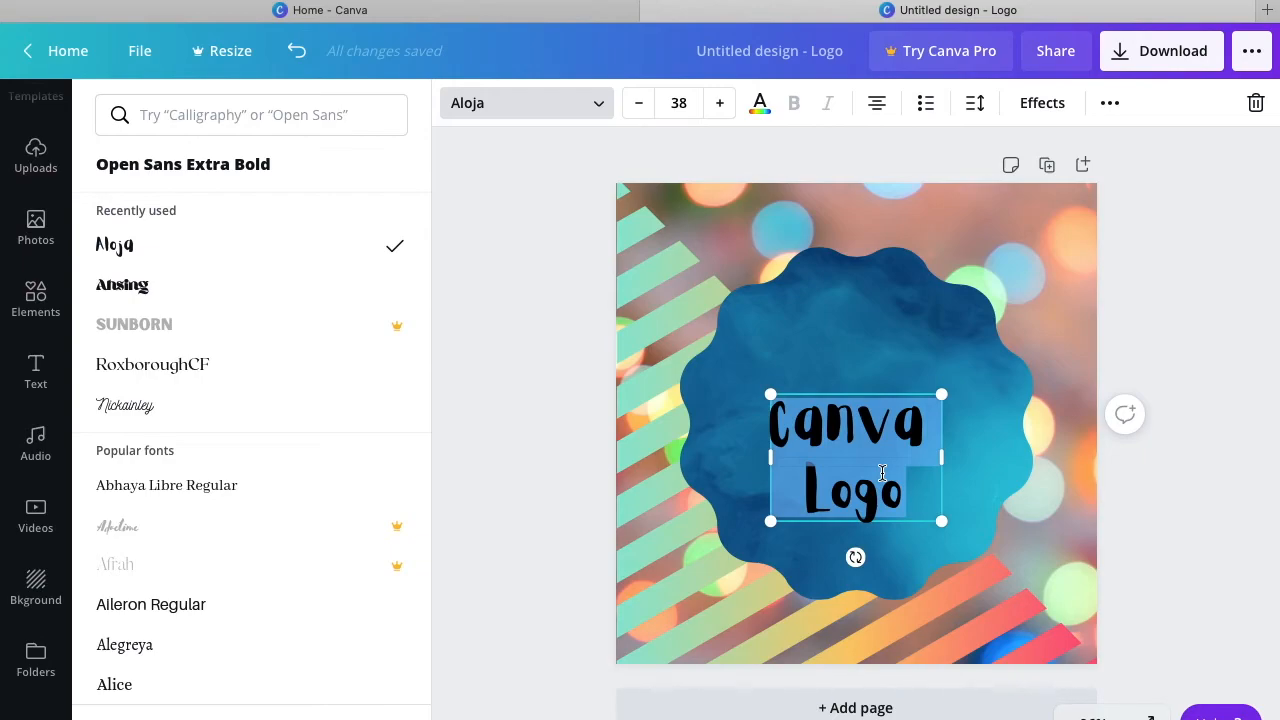
Colour the heading text light green using the swatch taken from the background photo's colours.
click(760, 104)
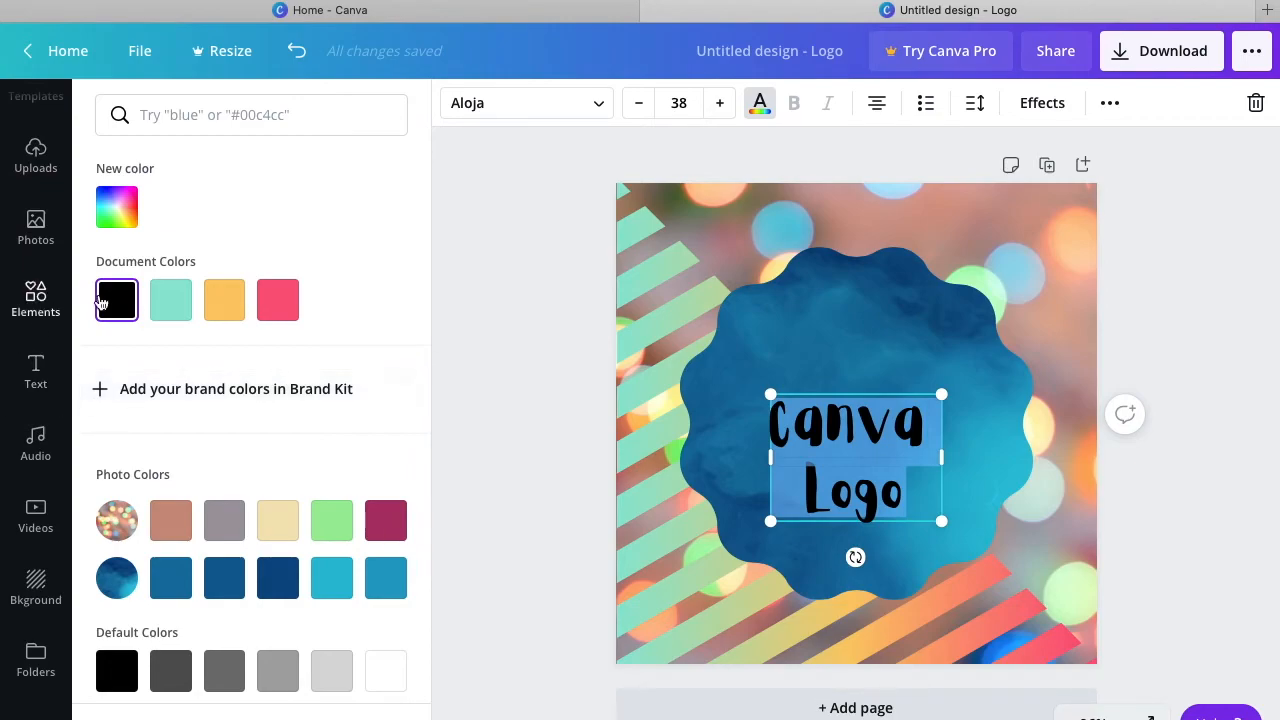
scroll(308, 435, down, 2)
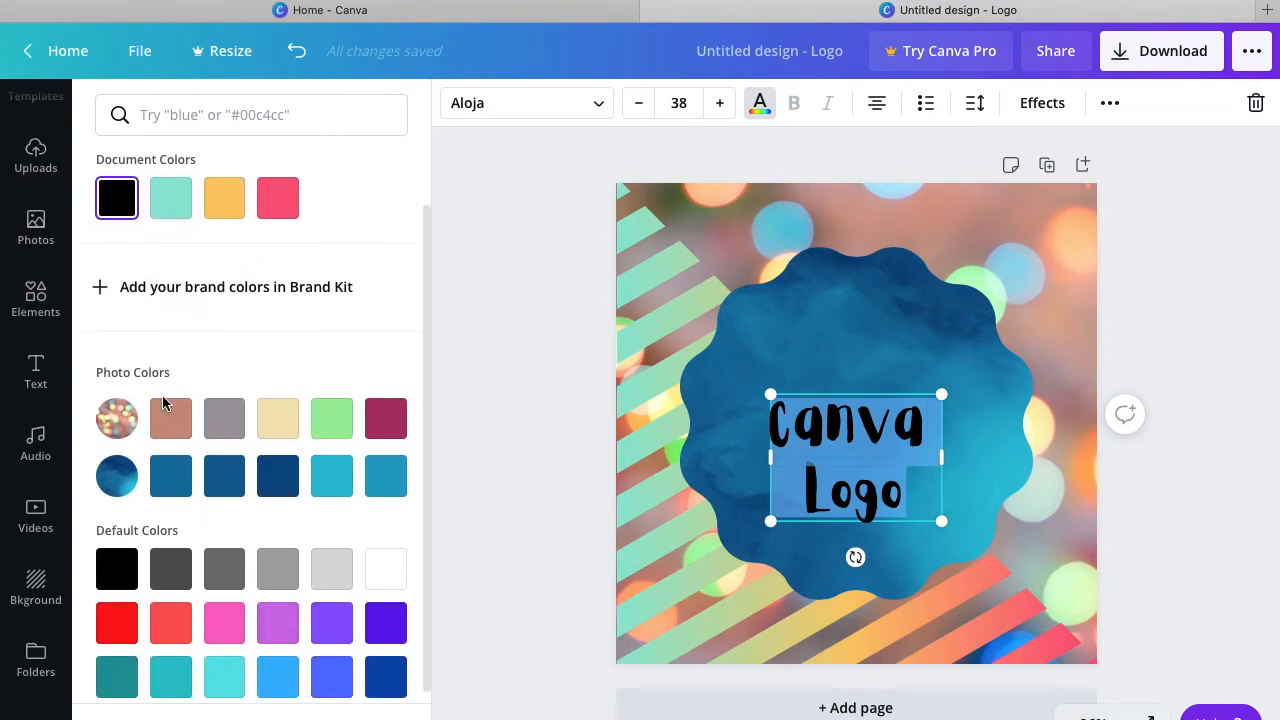
scroll(354, 352, up, 1)
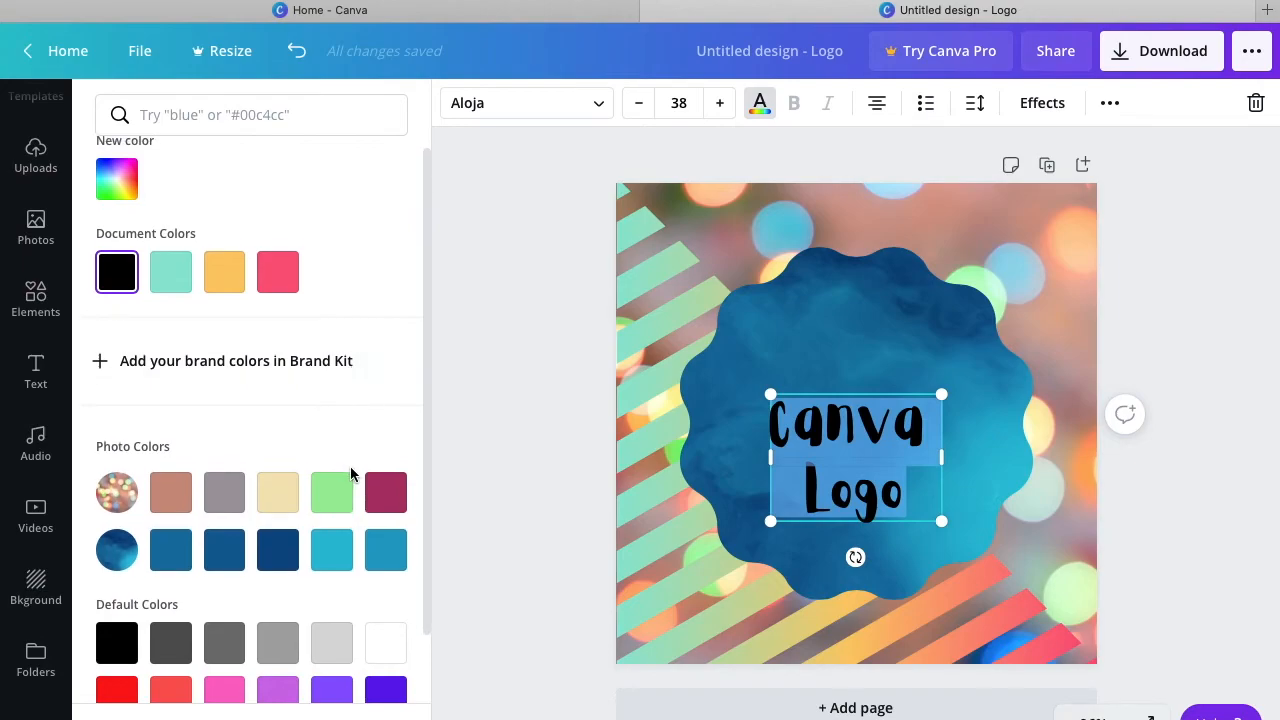
click(338, 496)
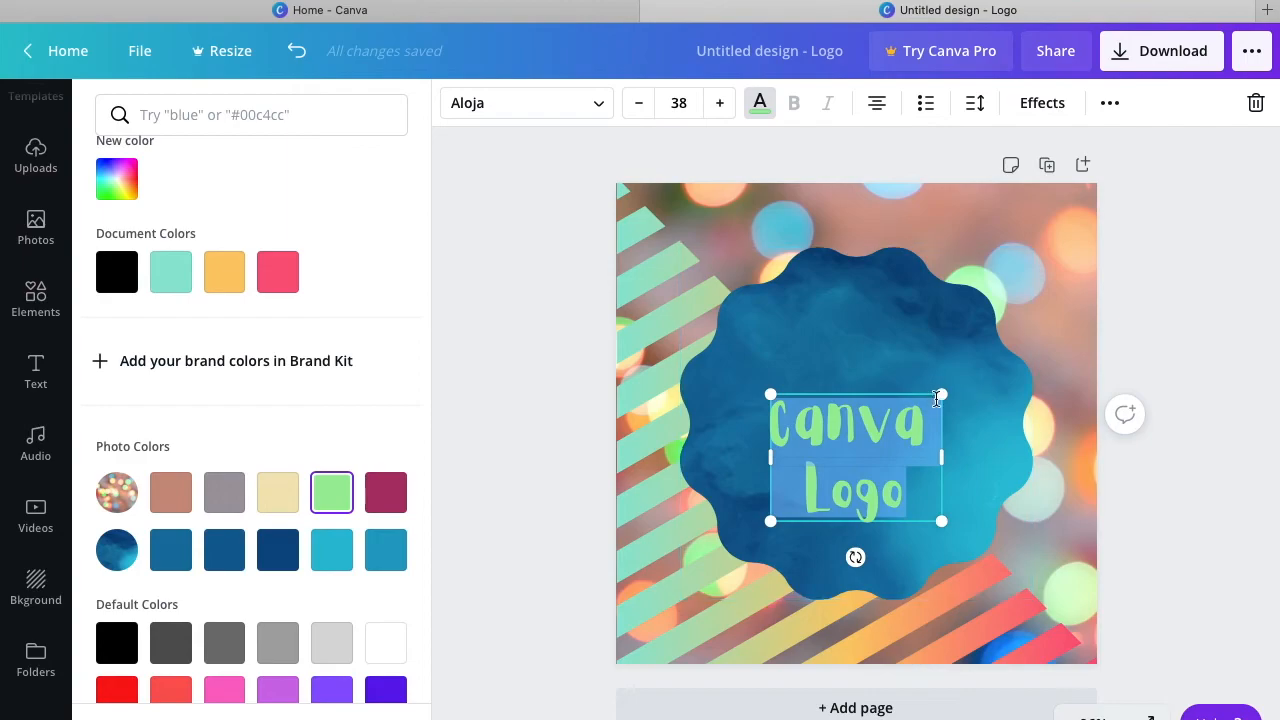
Enlarge the heading to font size 56.3 and centre it on the blue scalloped shape.
drag(941, 394, 1048, 320)
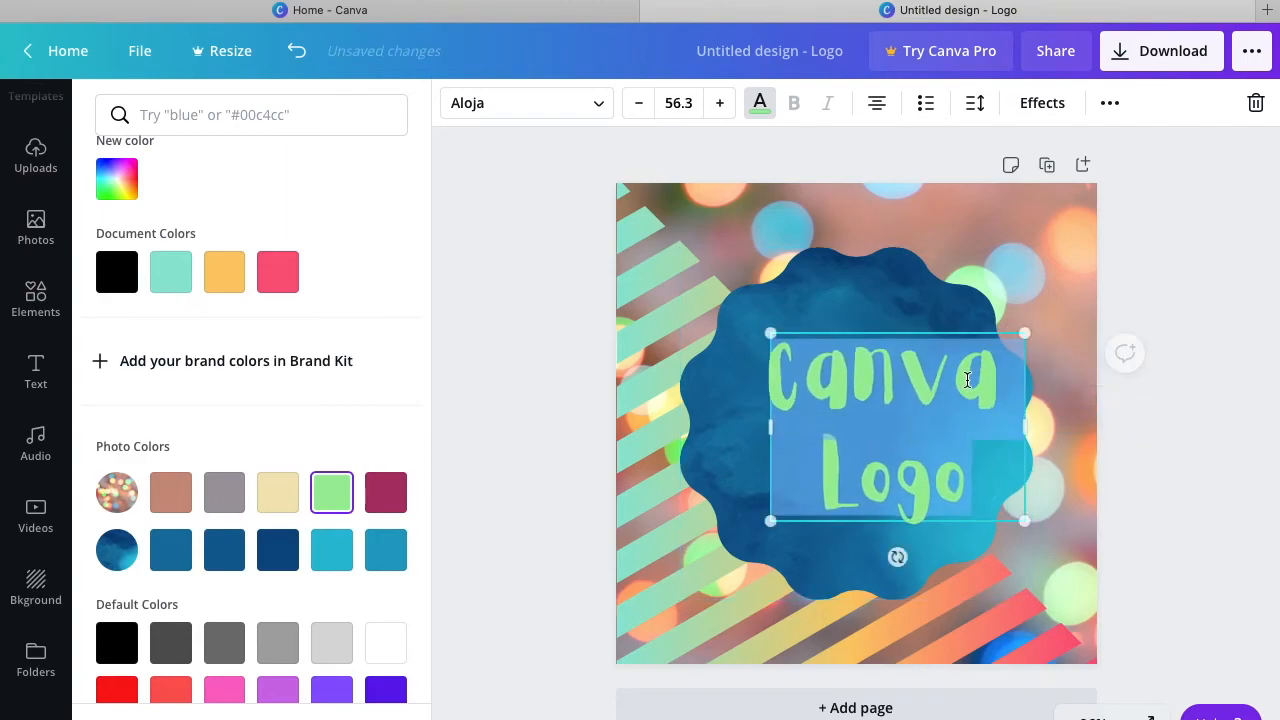
drag(874, 333, 833, 329)
key(Escape)
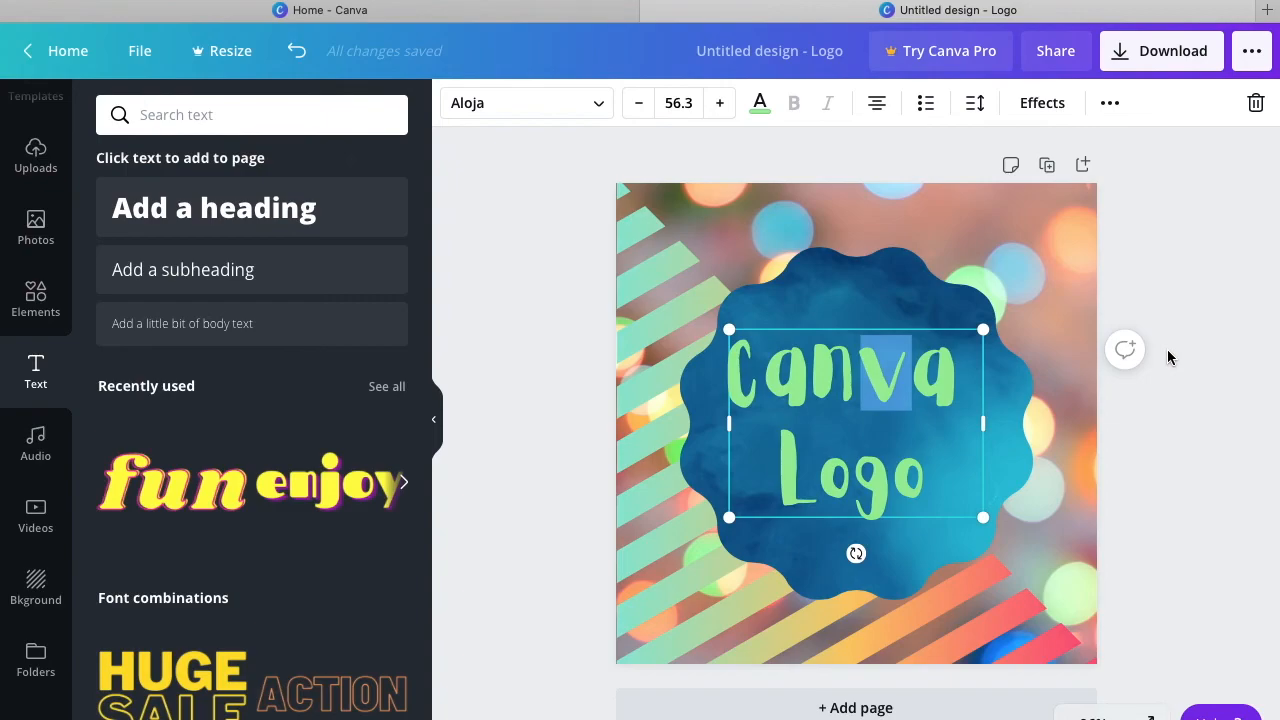
Try out the Fade, Pan and Photo Rise page animations on the logo design.
click(1167, 349)
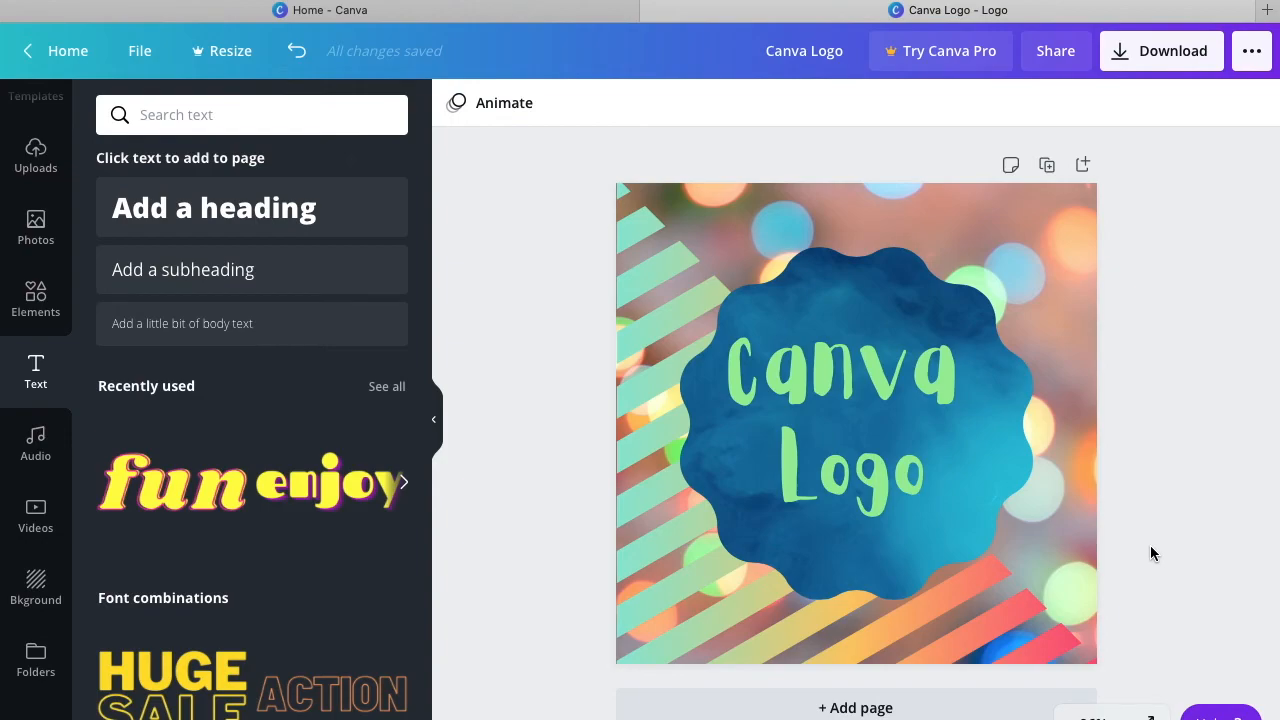
click(478, 116)
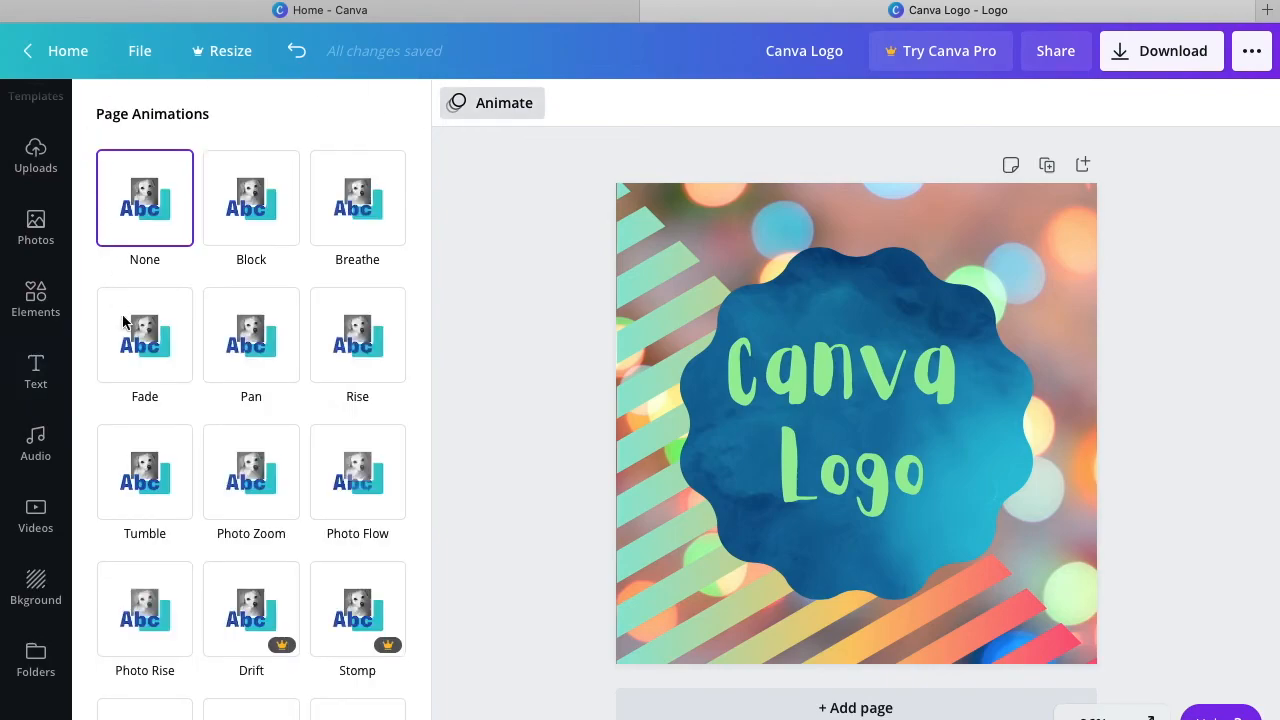
click(159, 374)
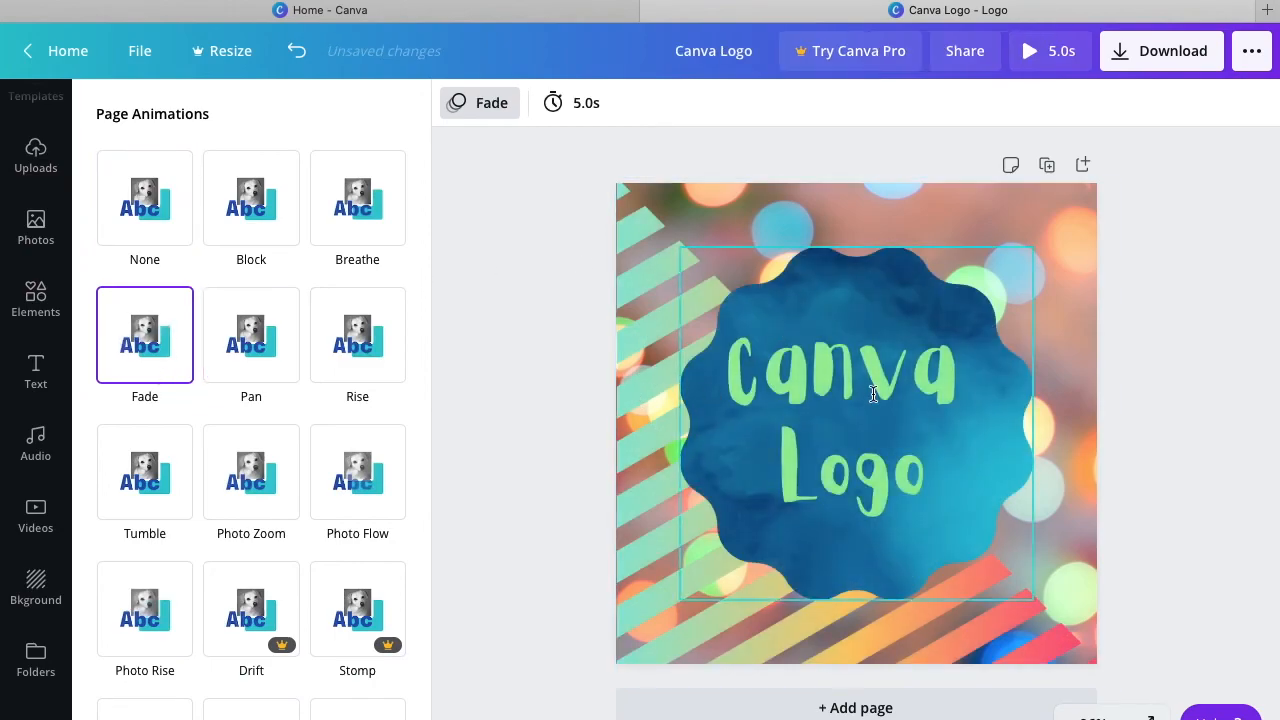
click(278, 343)
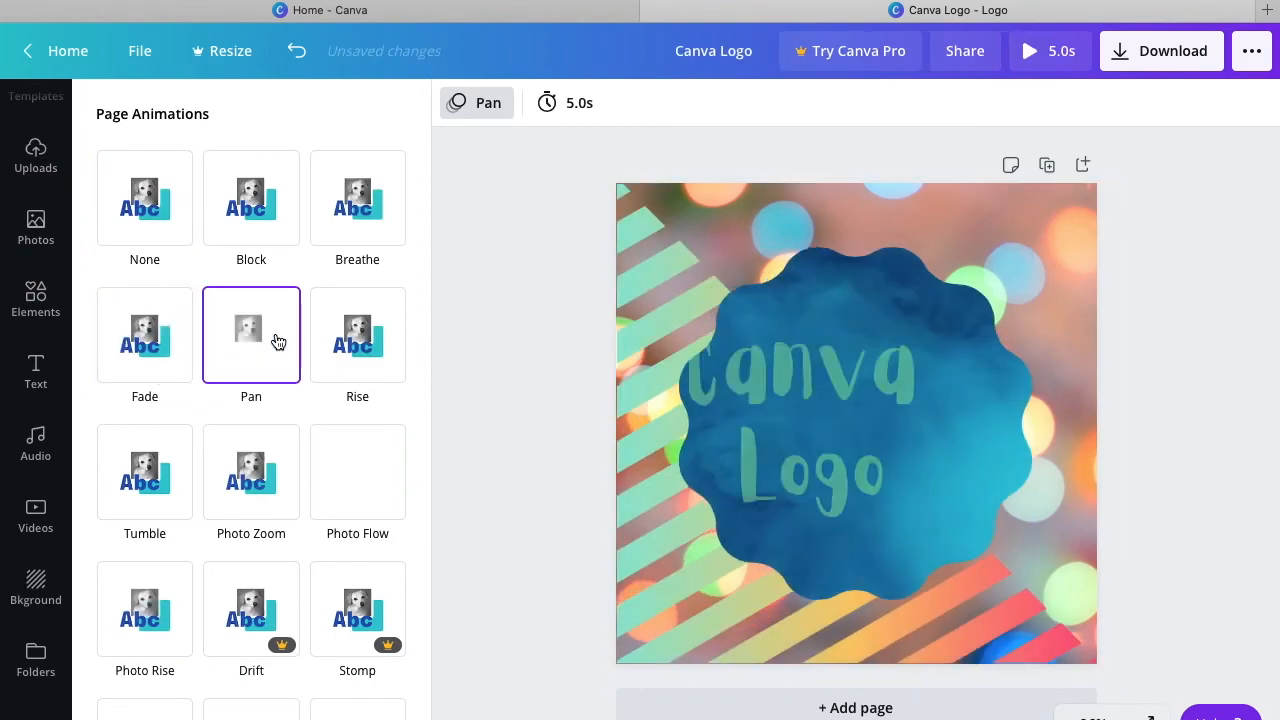
scroll(380, 537, down, 3)
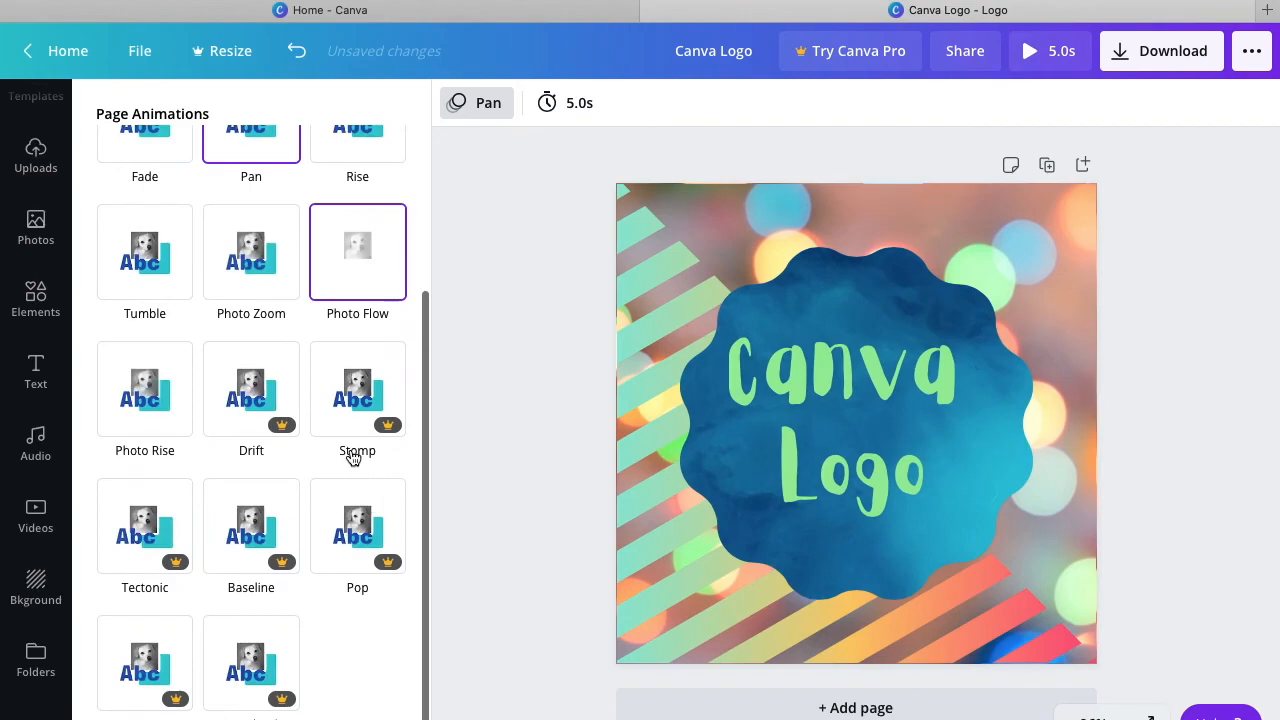
click(166, 396)
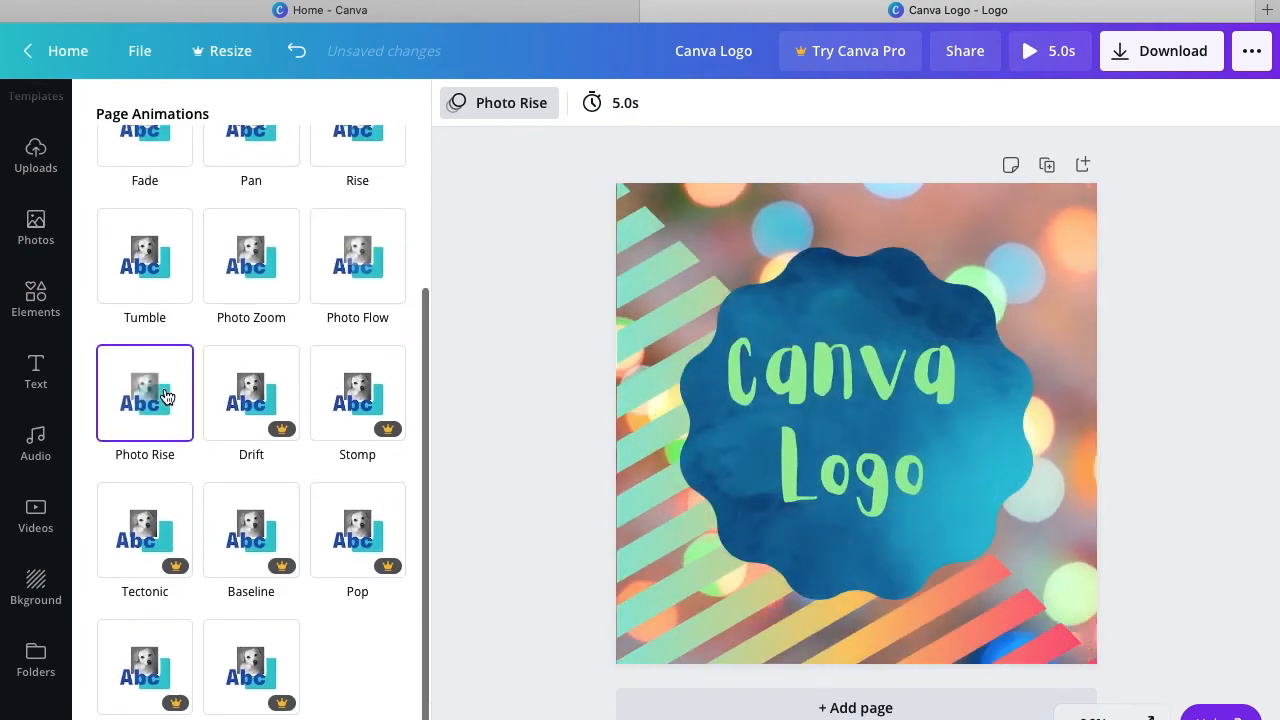
scroll(160, 360, up, 3)
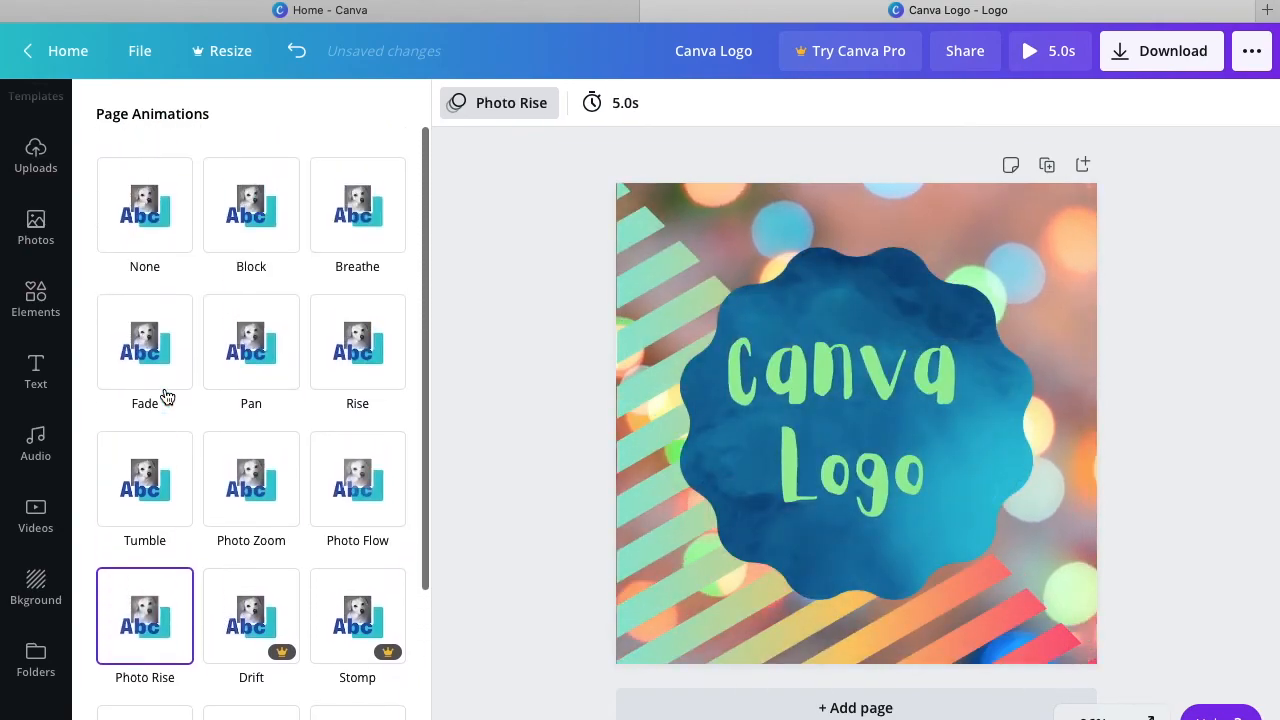
Try the Block page animation, and set the page animation to None so the logo stays static.
click(229, 215)
click(138, 200)
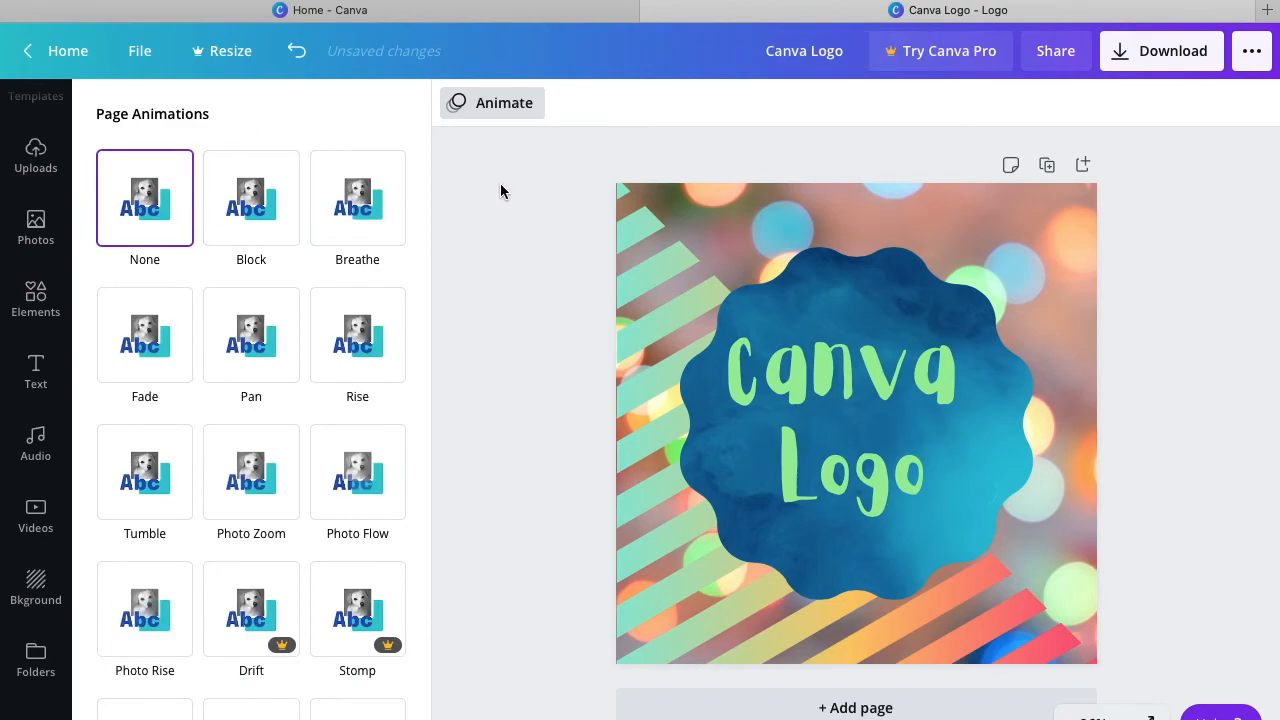
click(500, 183)
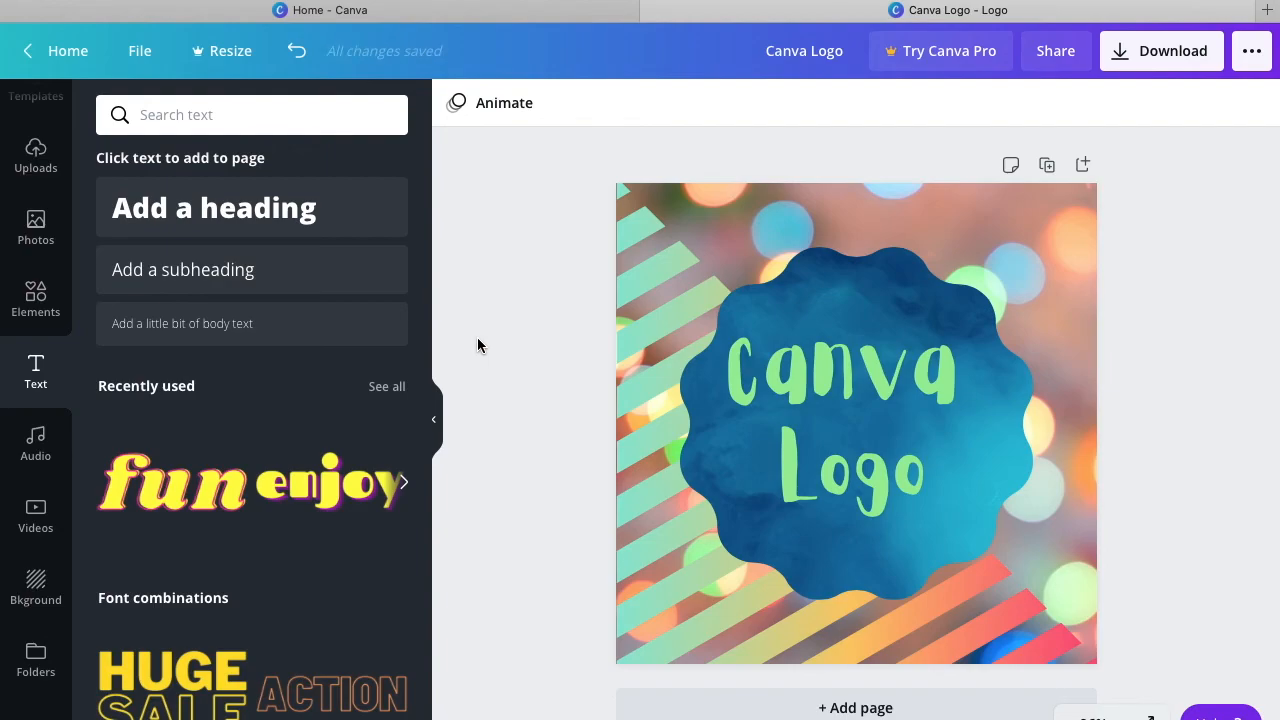
Rename the design as "Canva Logo Project".
click(840, 54)
text(Project)
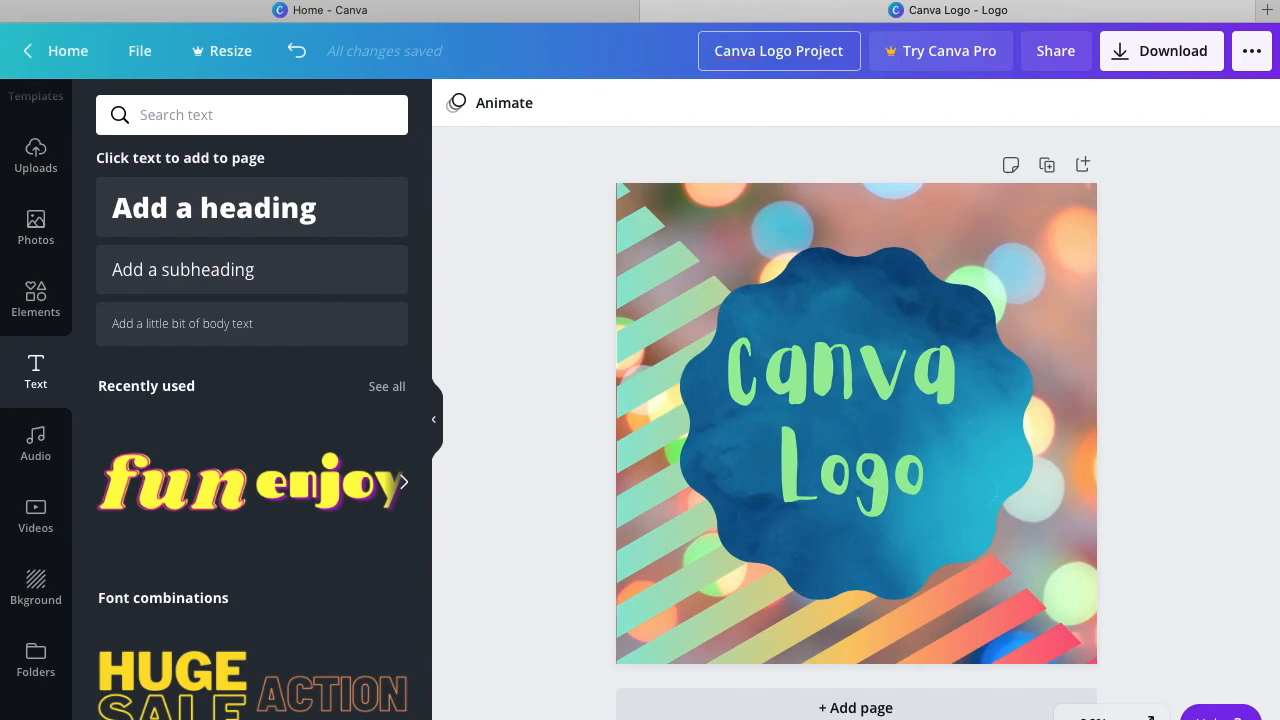
click(1086, 113)
Check the download options for the design, including file type, size and transparent background, without downloading it.
click(1146, 63)
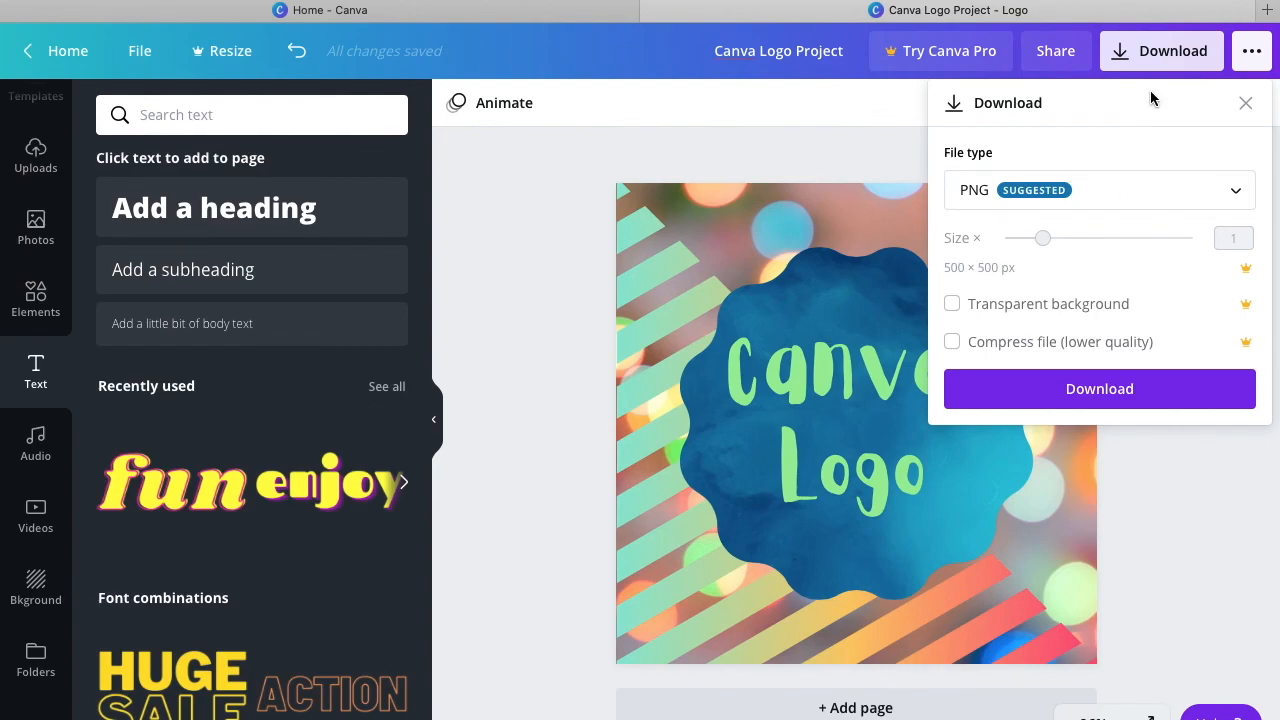
click(1151, 50)
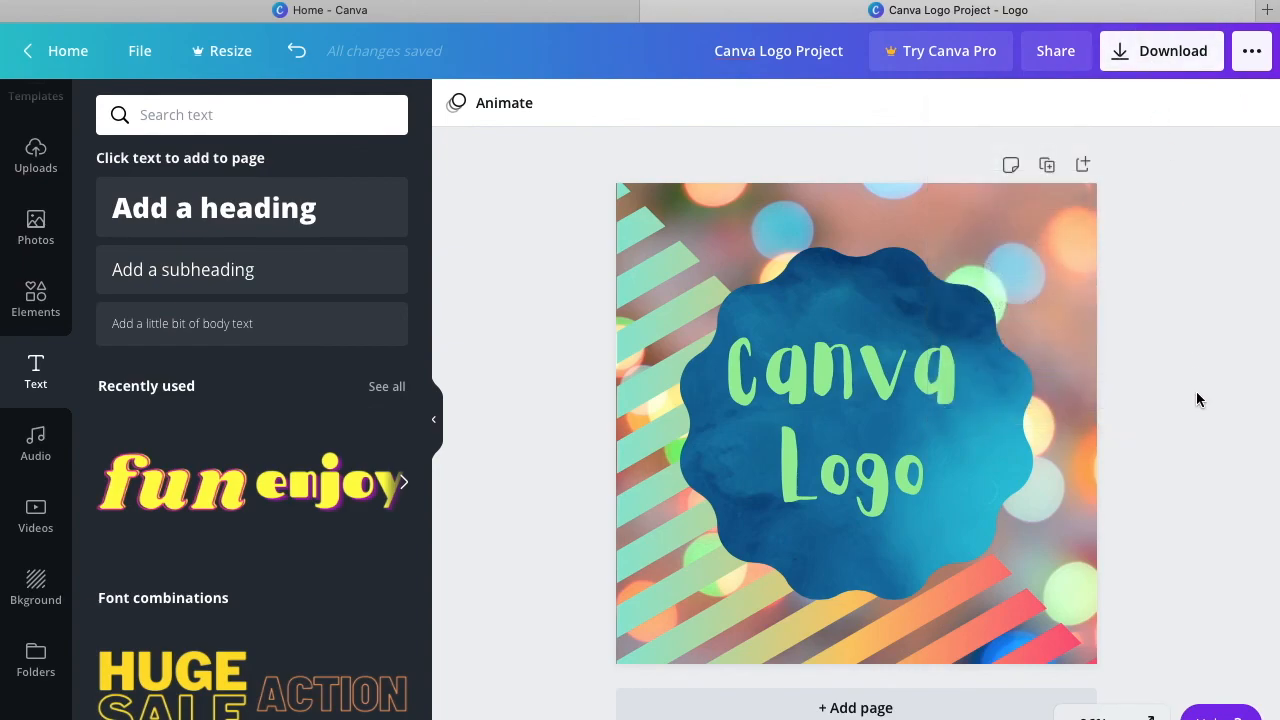